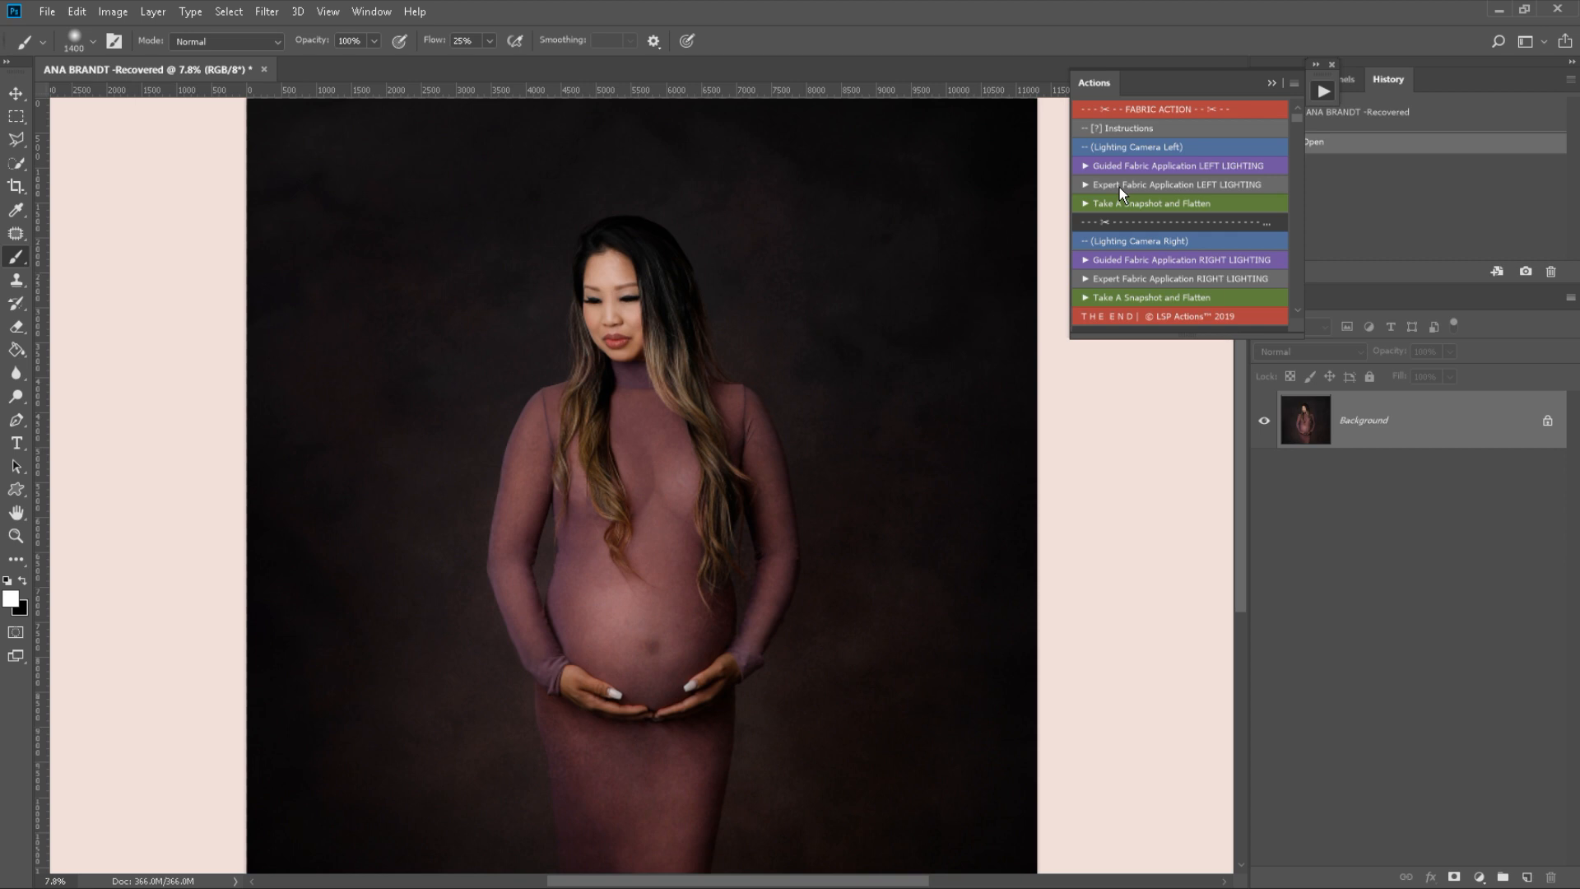
- Run the Expert Fabric Application LEFT LIGHTING action and open the For Mid Dark To Black Backgrounds folder for placing
left_click(1120, 186)
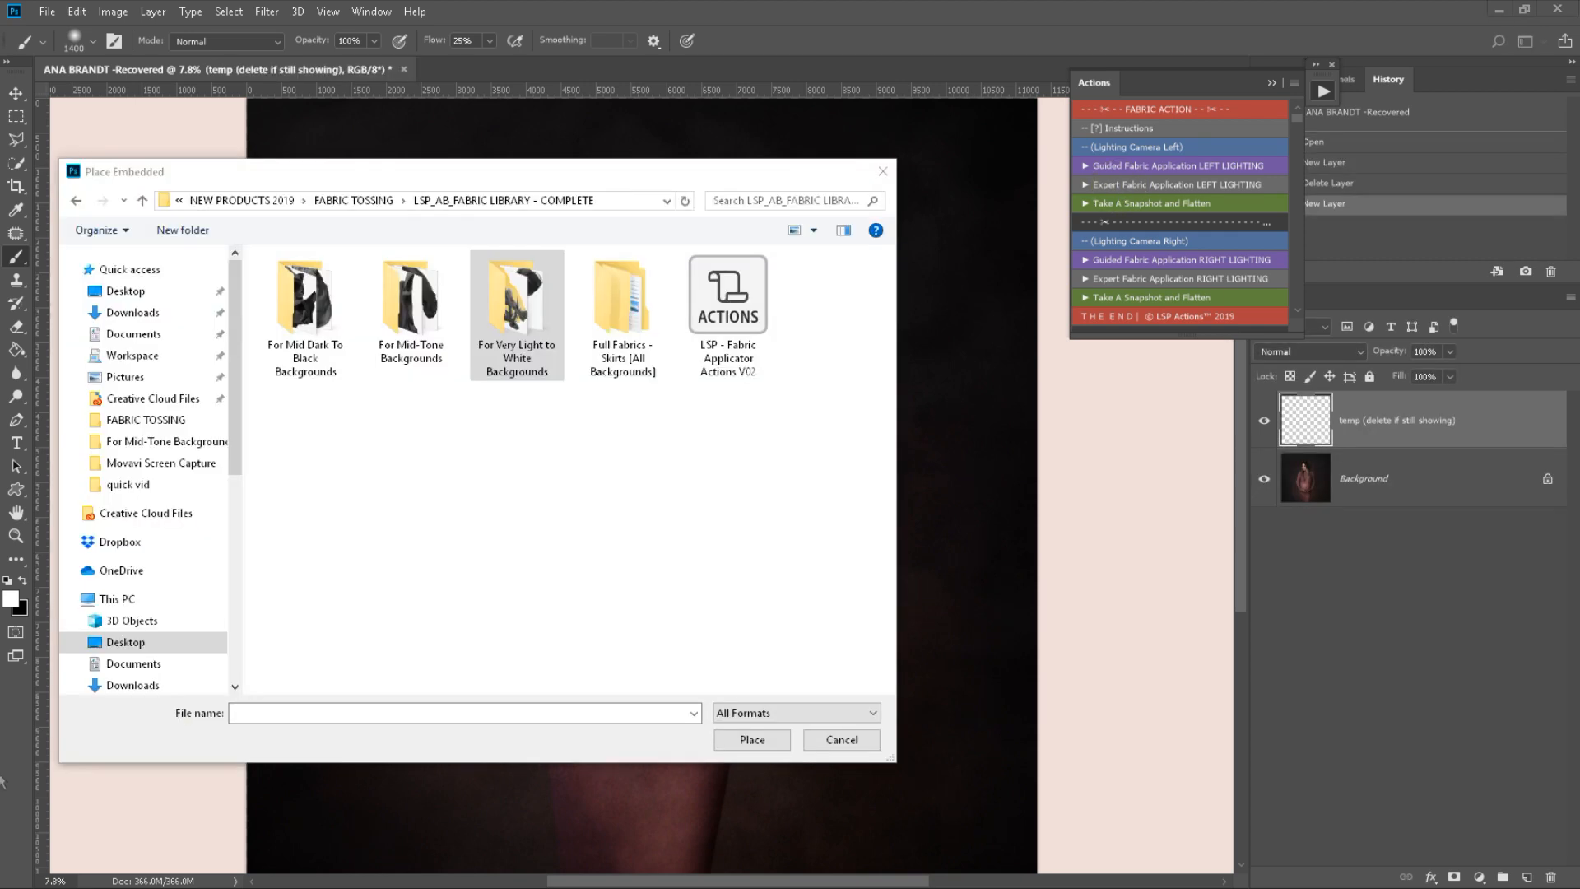
left_click(527, 550)
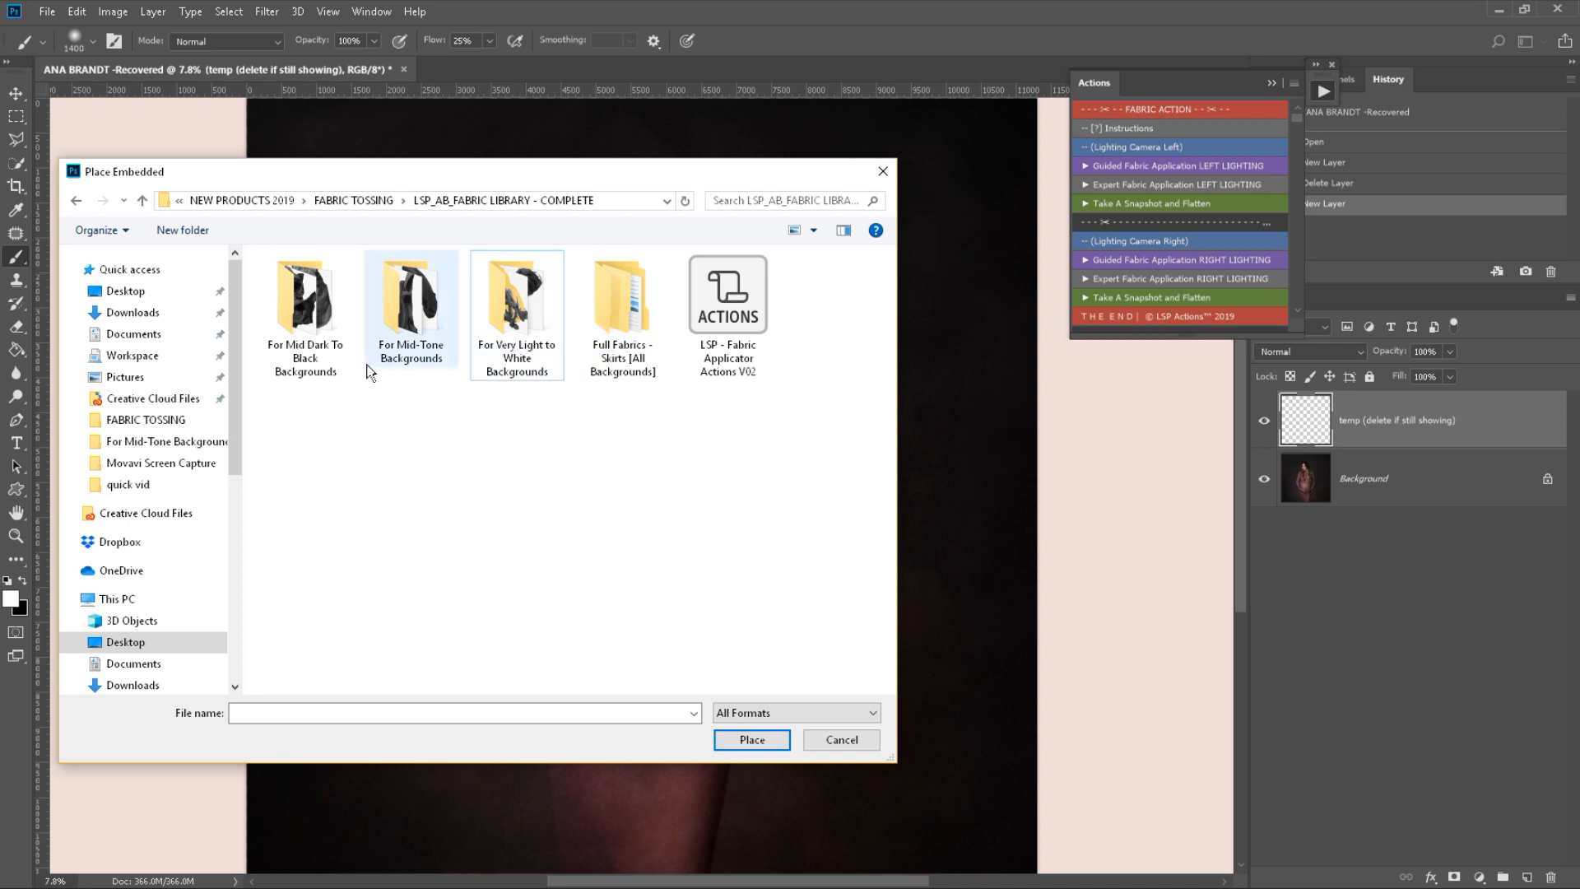
double_click(312, 302)
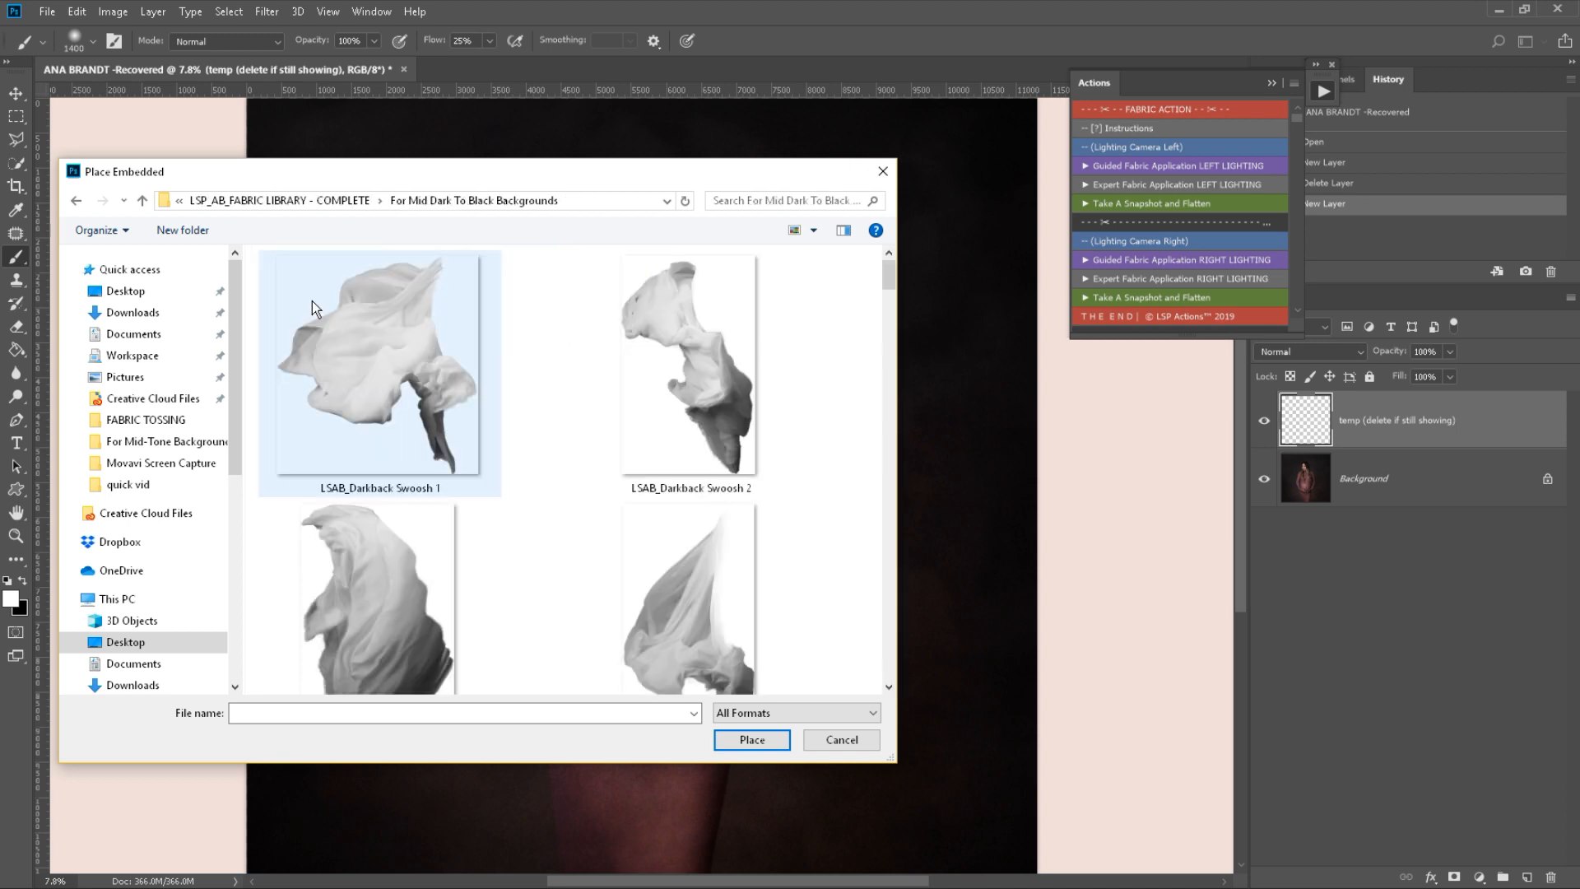
- Browse the dark-background fabrics and place LSAB_Darkback Swoosh 43 into the portrait
left_click_drag(707, 177, 1281, 173)
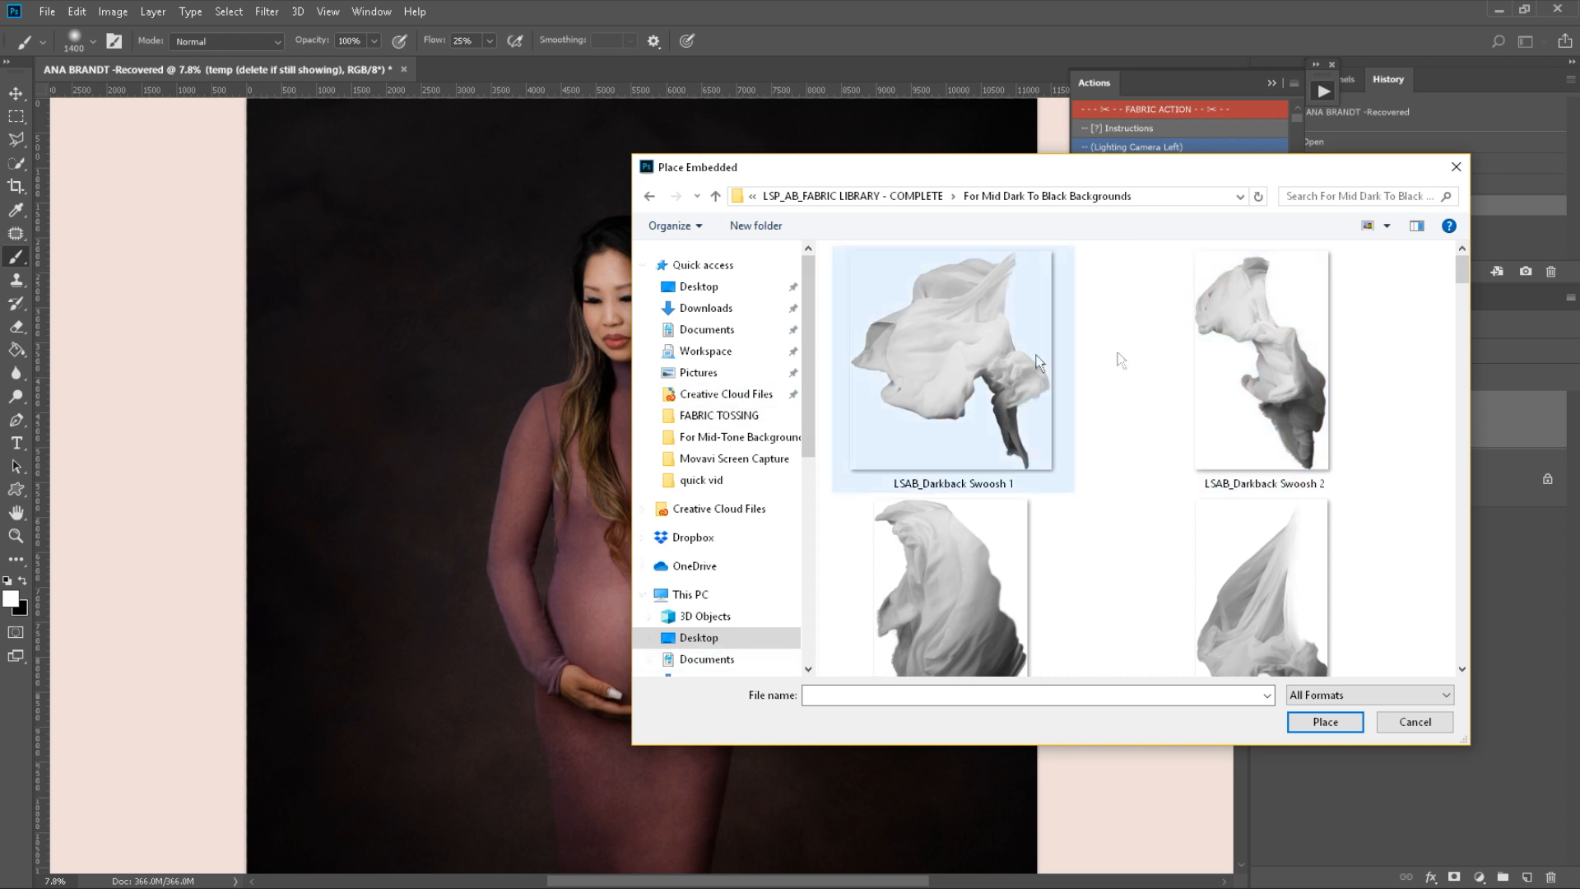
left_click_drag(1462, 268, 1464, 436)
left_click_drag(830, 162, 934, 194)
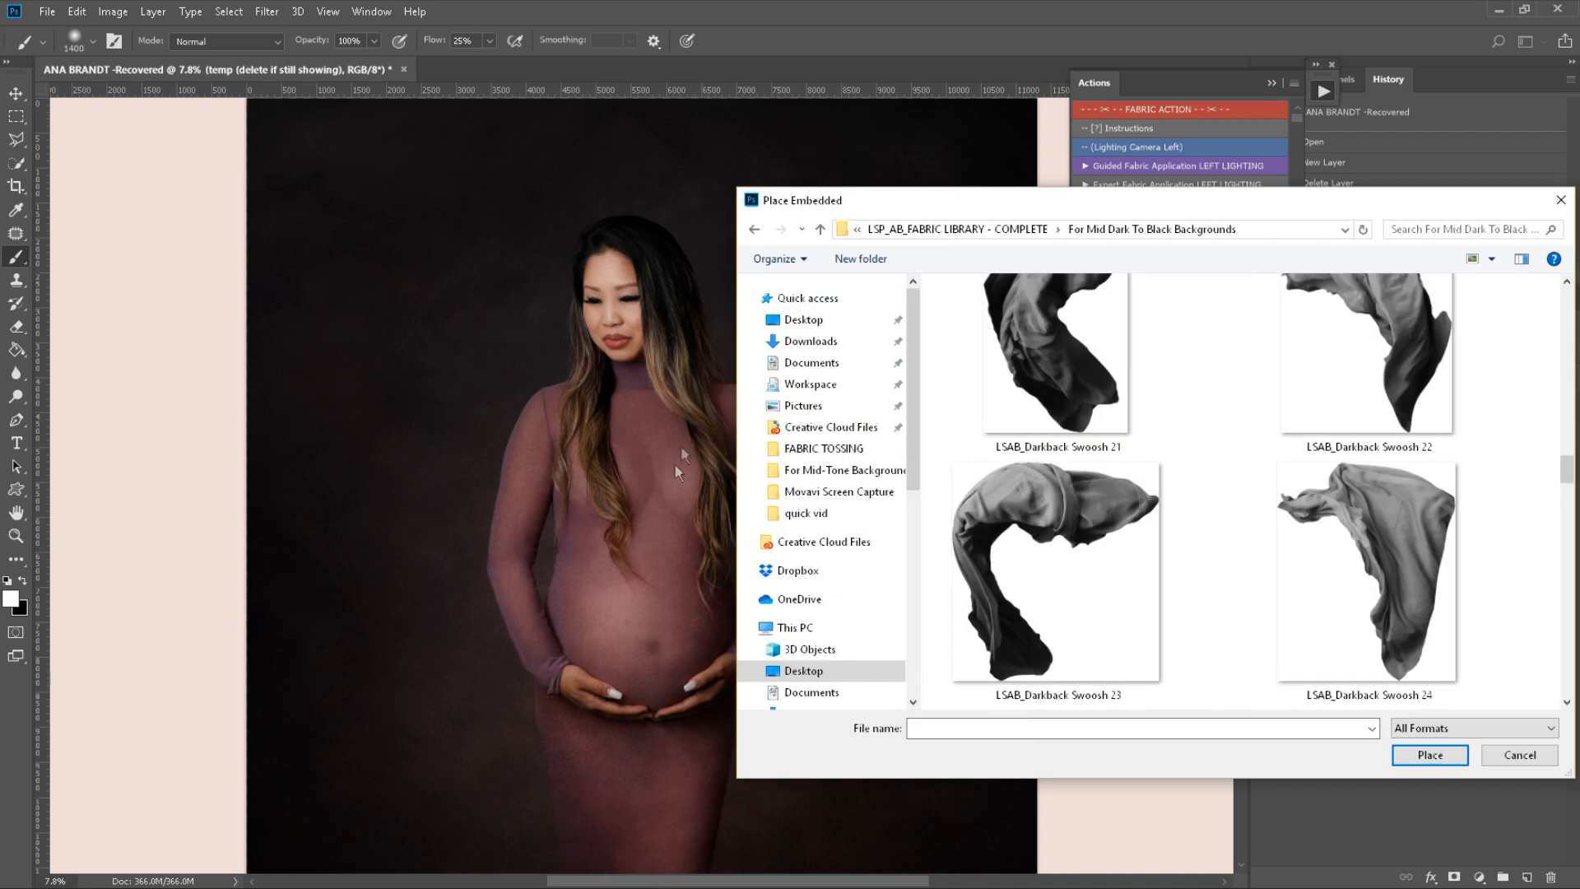
left_click_drag(937, 201, 685, 136)
scroll(1122, 480, "down", 3)
scroll(1123, 480, "down", 1)
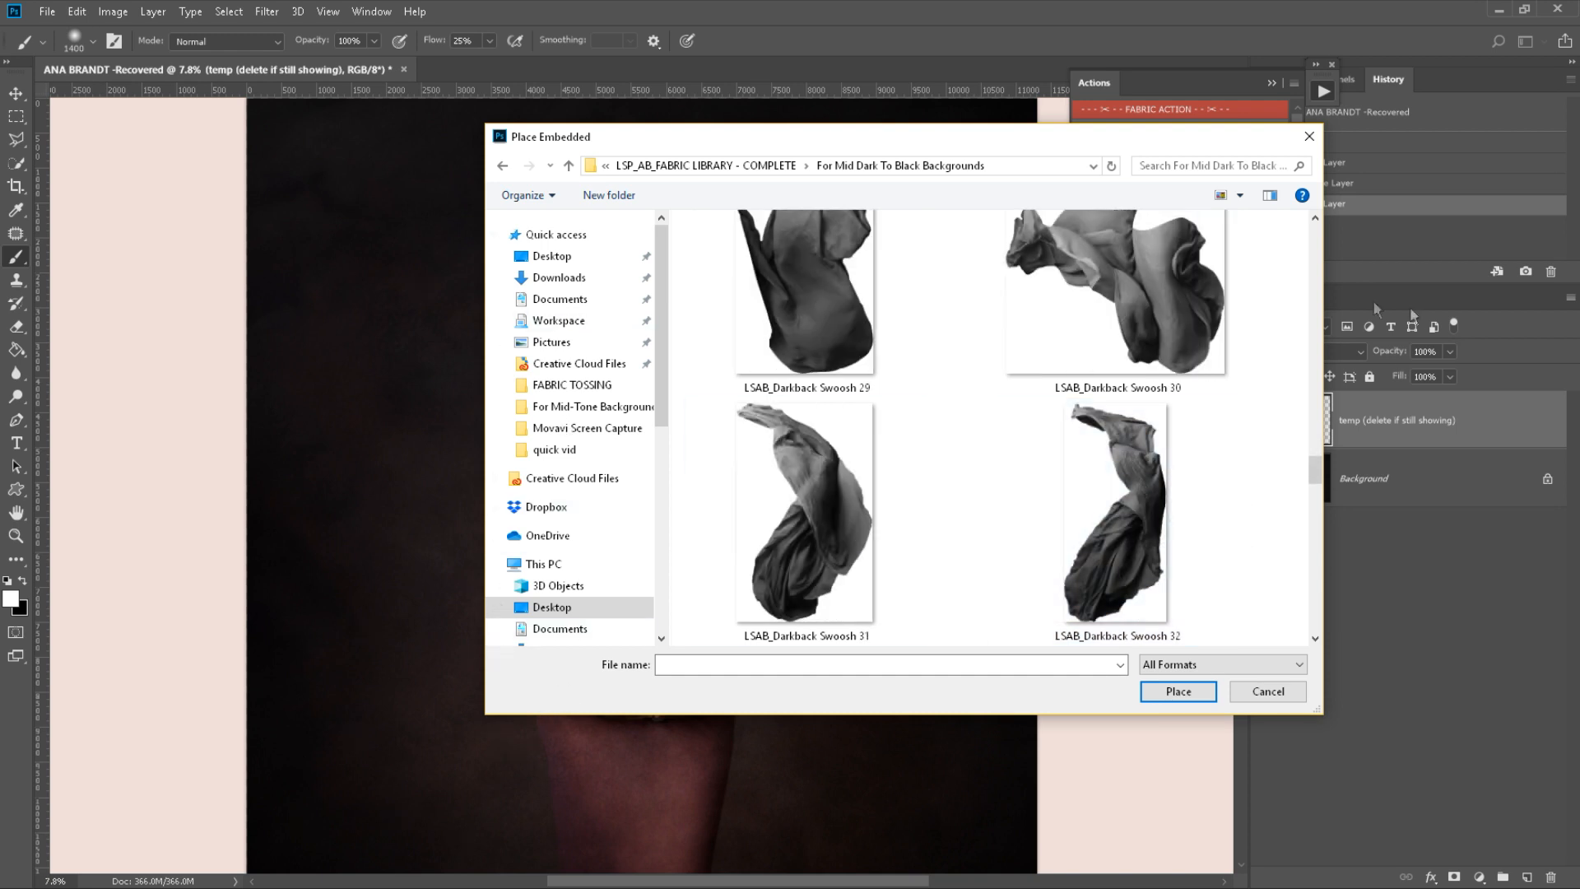
left_click_drag(1315, 473, 1327, 569)
left_click(769, 467)
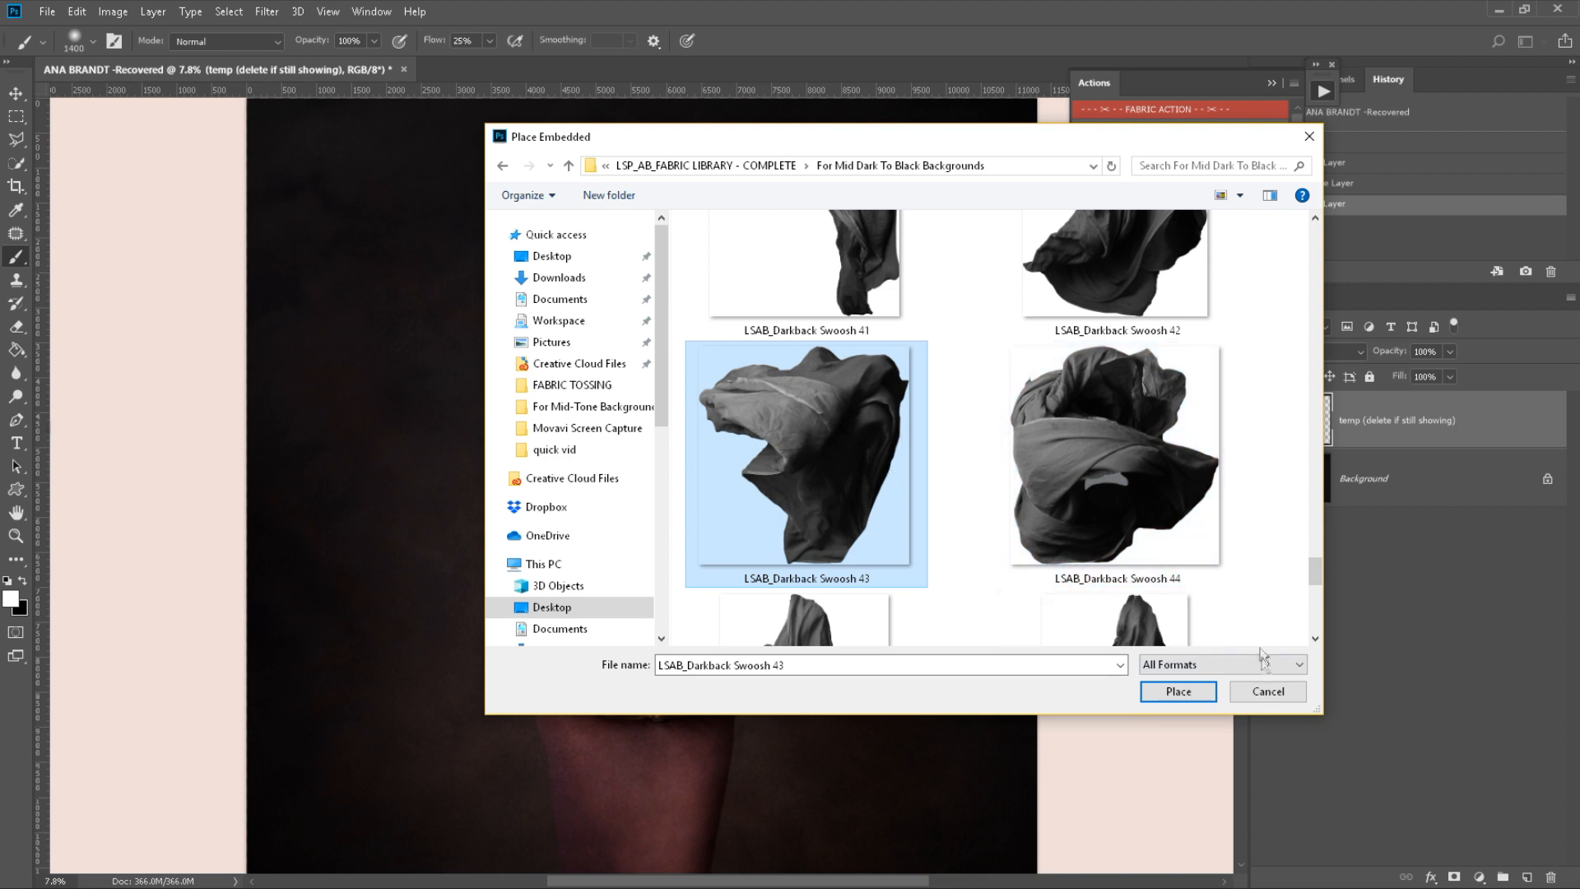
left_click(1183, 693)
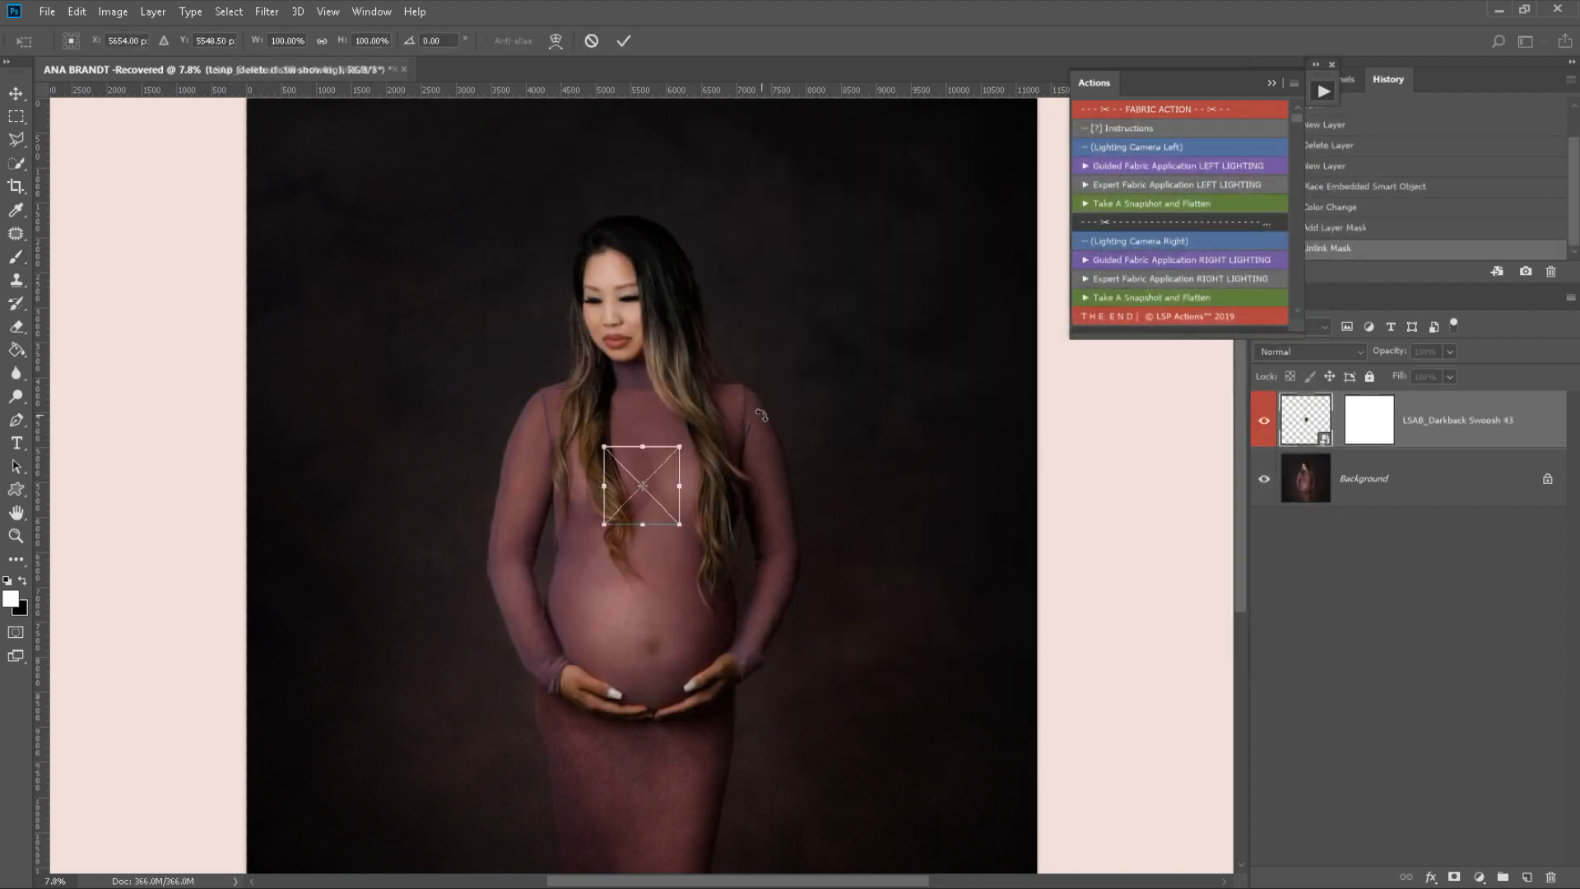
- Enlarge the placed fabric and position it over the woman's torso so that it billows out to her left in the image
left_click_drag(685, 527, 1011, 841)
left_click_drag(975, 629, 673, 608)
left_click_drag(698, 426, 822, 296)
left_click_drag(762, 486, 721, 476)
- Warp the fabric, pulling its upper-left portion upward and outward
right_click(387, 367)
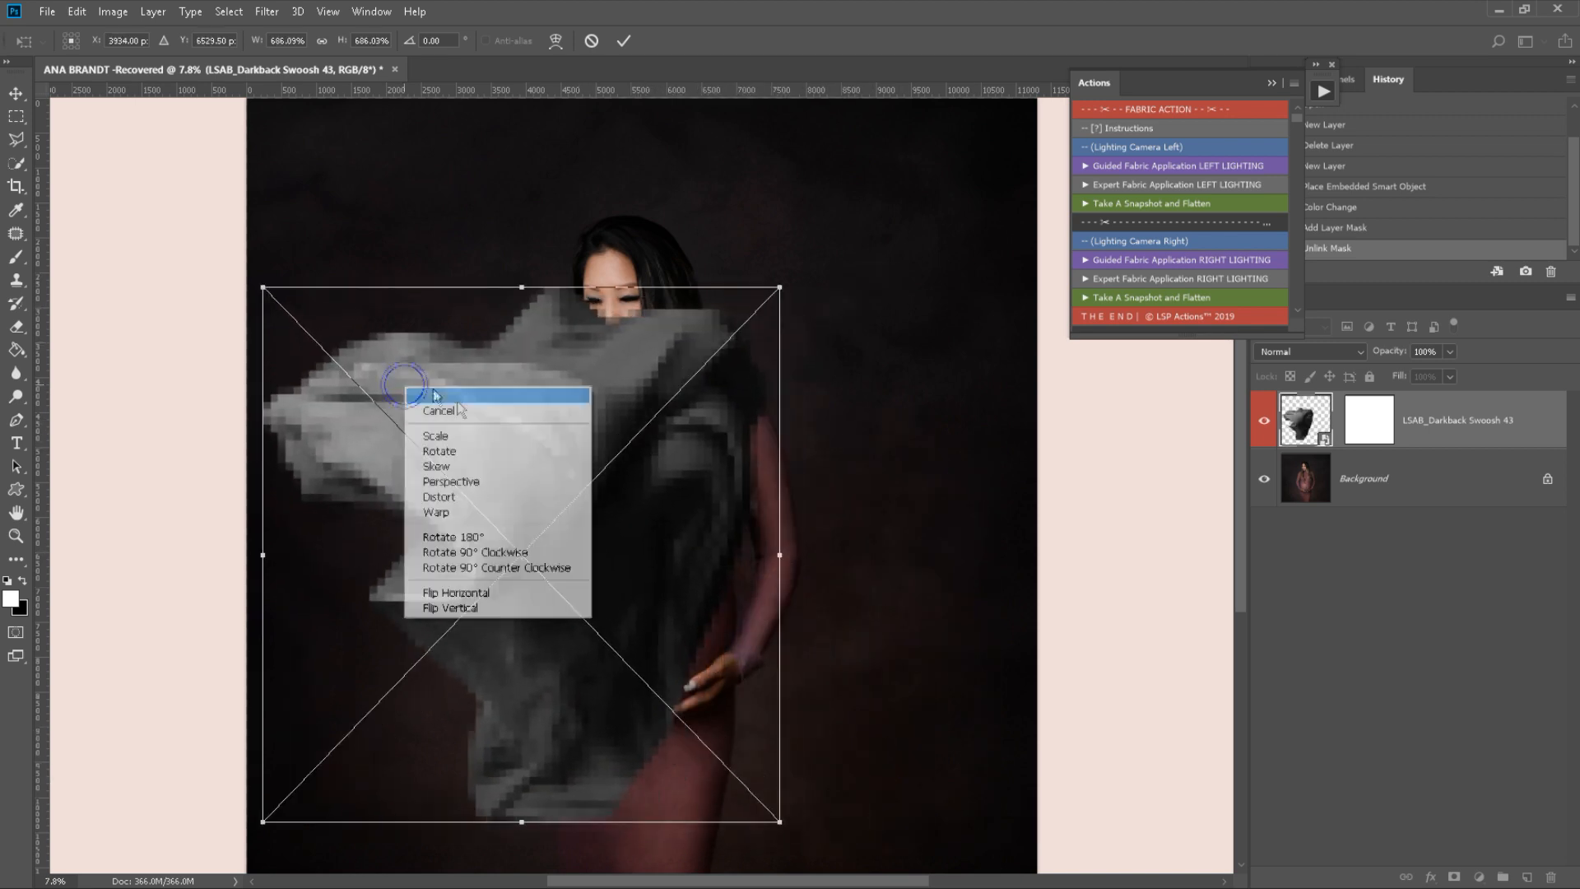
left_click(445, 512)
left_click_drag(262, 287, 279, 200)
left_click_drag(436, 287, 387, 293)
left_click_drag(506, 394, 489, 338)
- Warp the fabric's lower part outward to widen its base, and pull its upper corners down
left_click_drag(321, 740, 346, 744)
left_click_drag(263, 822, 242, 823)
left_click_drag(416, 822, 300, 774)
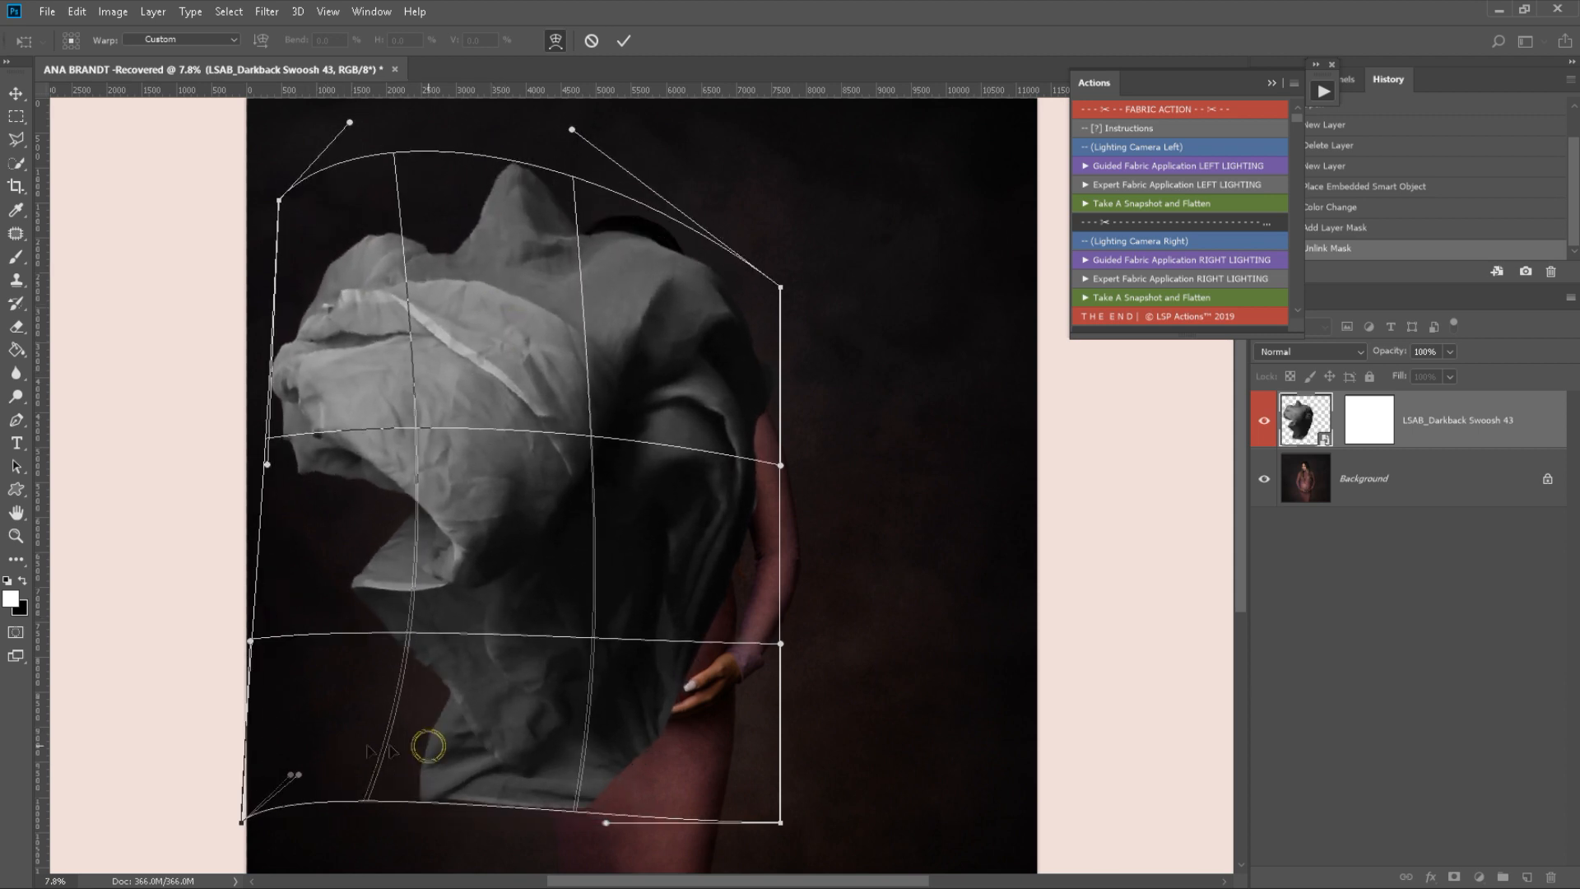
left_click_drag(427, 747, 356, 748)
left_click_drag(571, 823, 1016, 802)
left_click_drag(444, 689, 535, 787)
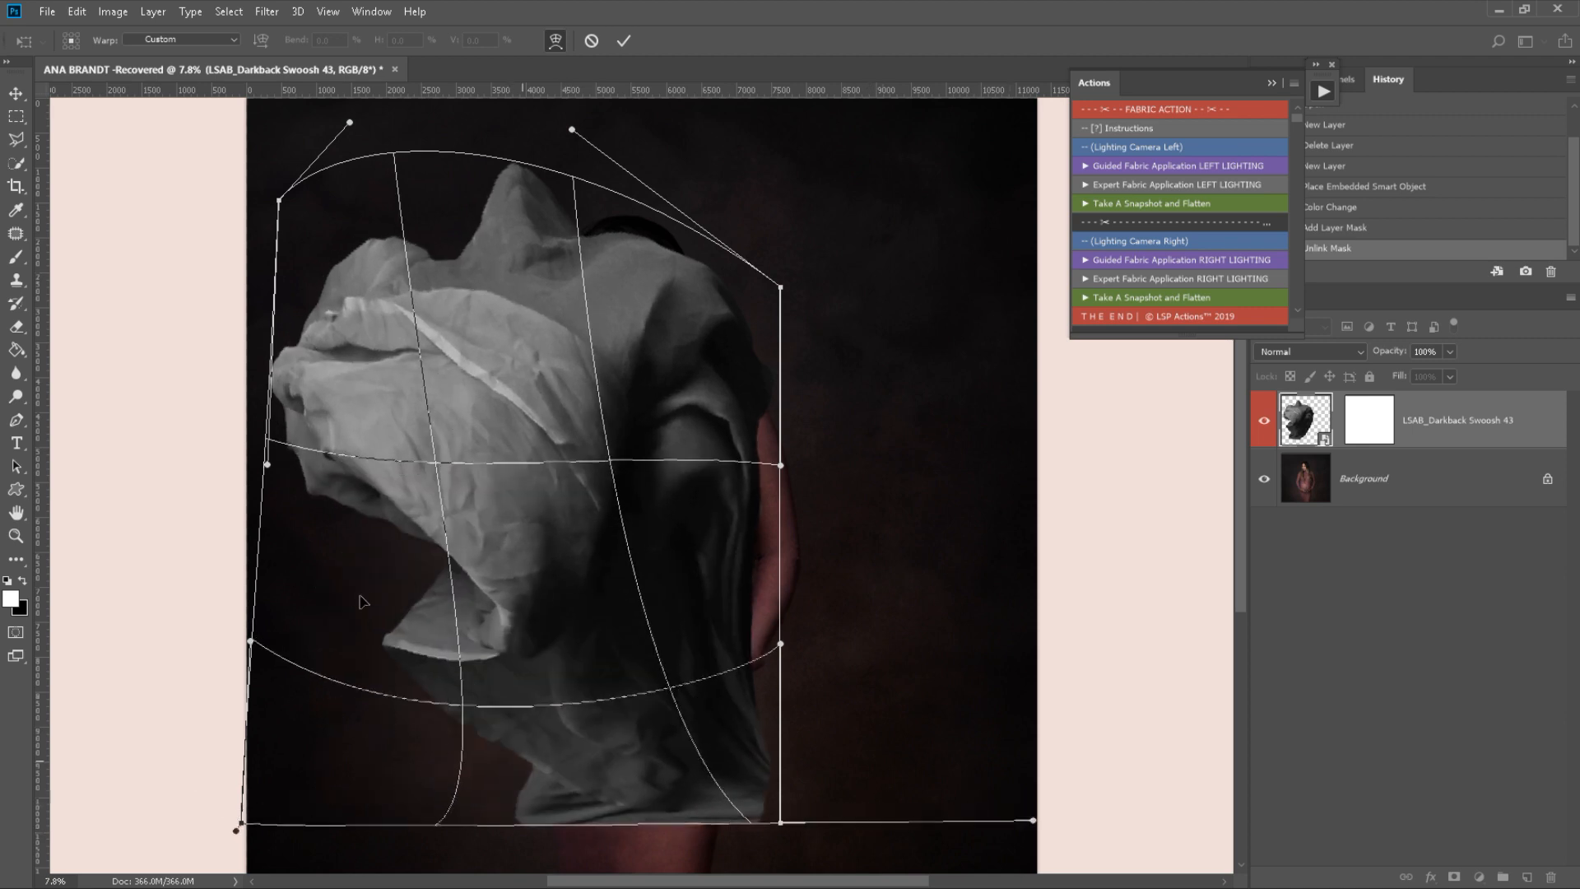
left_click_drag(279, 200, 264, 336)
left_click_drag(625, 216, 572, 275)
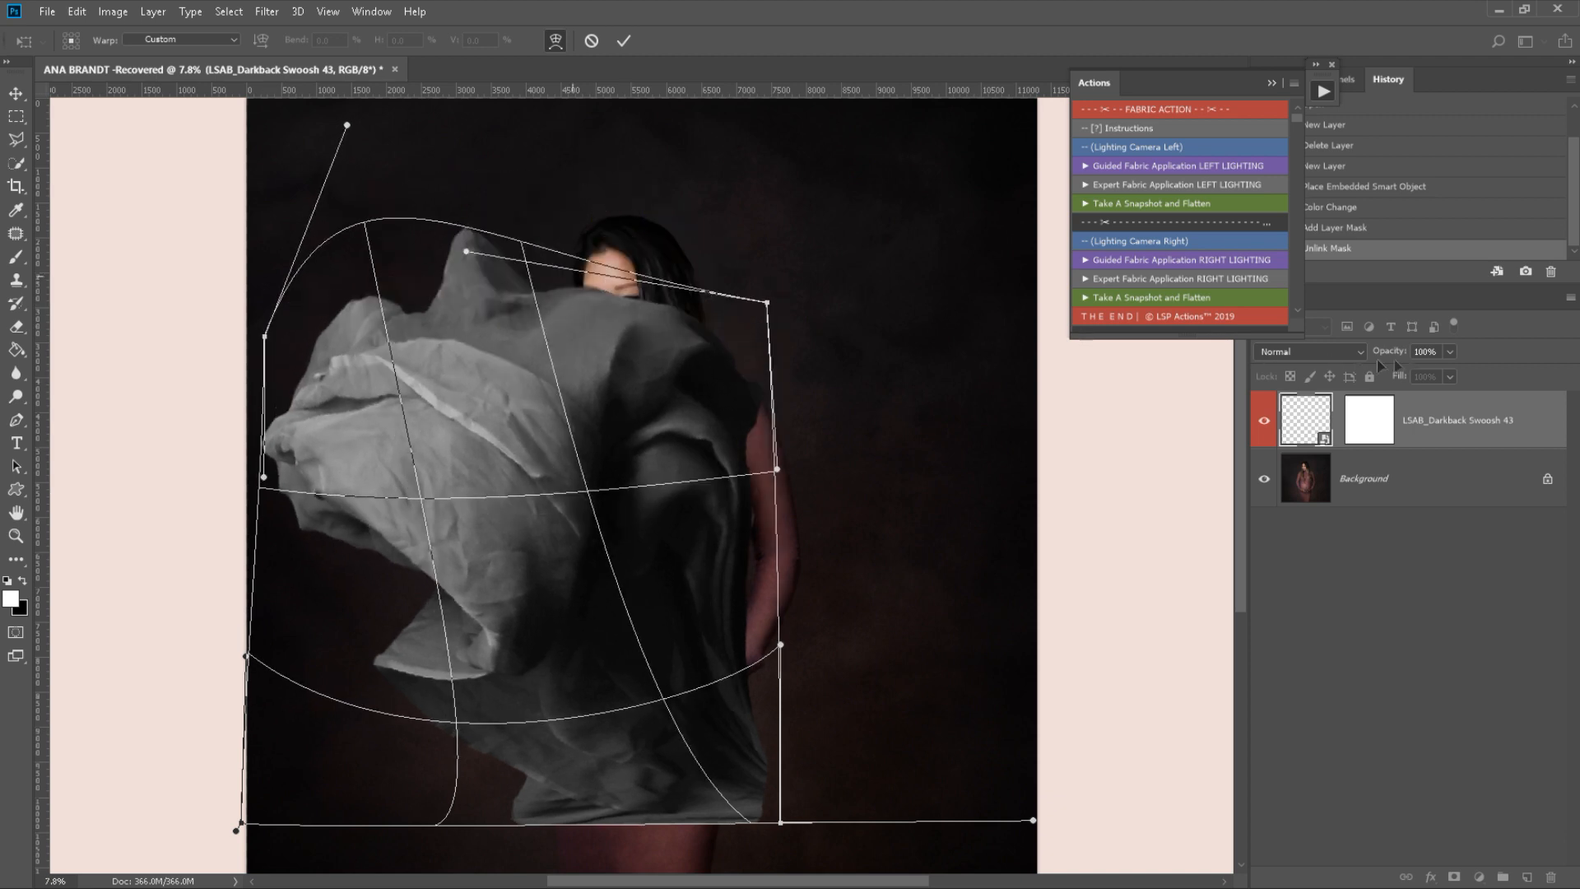
- Lower the fabric's opacity to 84%, refine the warp of its upper edge over the woman, and apply the transform
left_click(1450, 351)
mouse_move(1448, 373)
left_mouse_down()
mouse_move(1356, 371)
mouse_move(1437, 364)
left_mouse_up()
left_click_drag(641, 341, 631, 363)
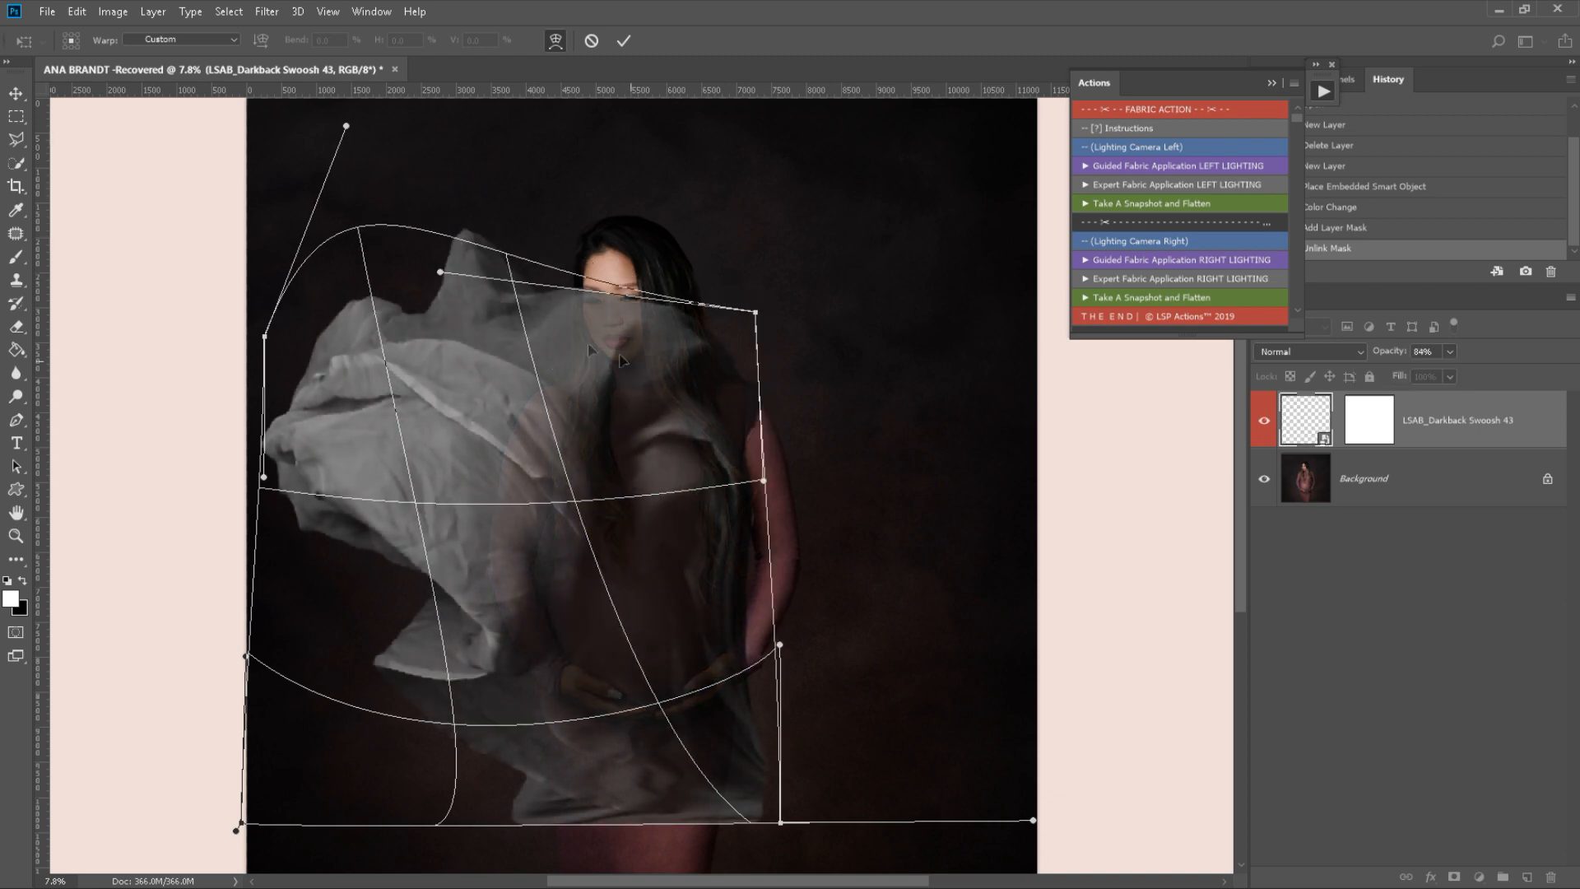
left_click_drag(440, 272, 493, 309)
key("b")
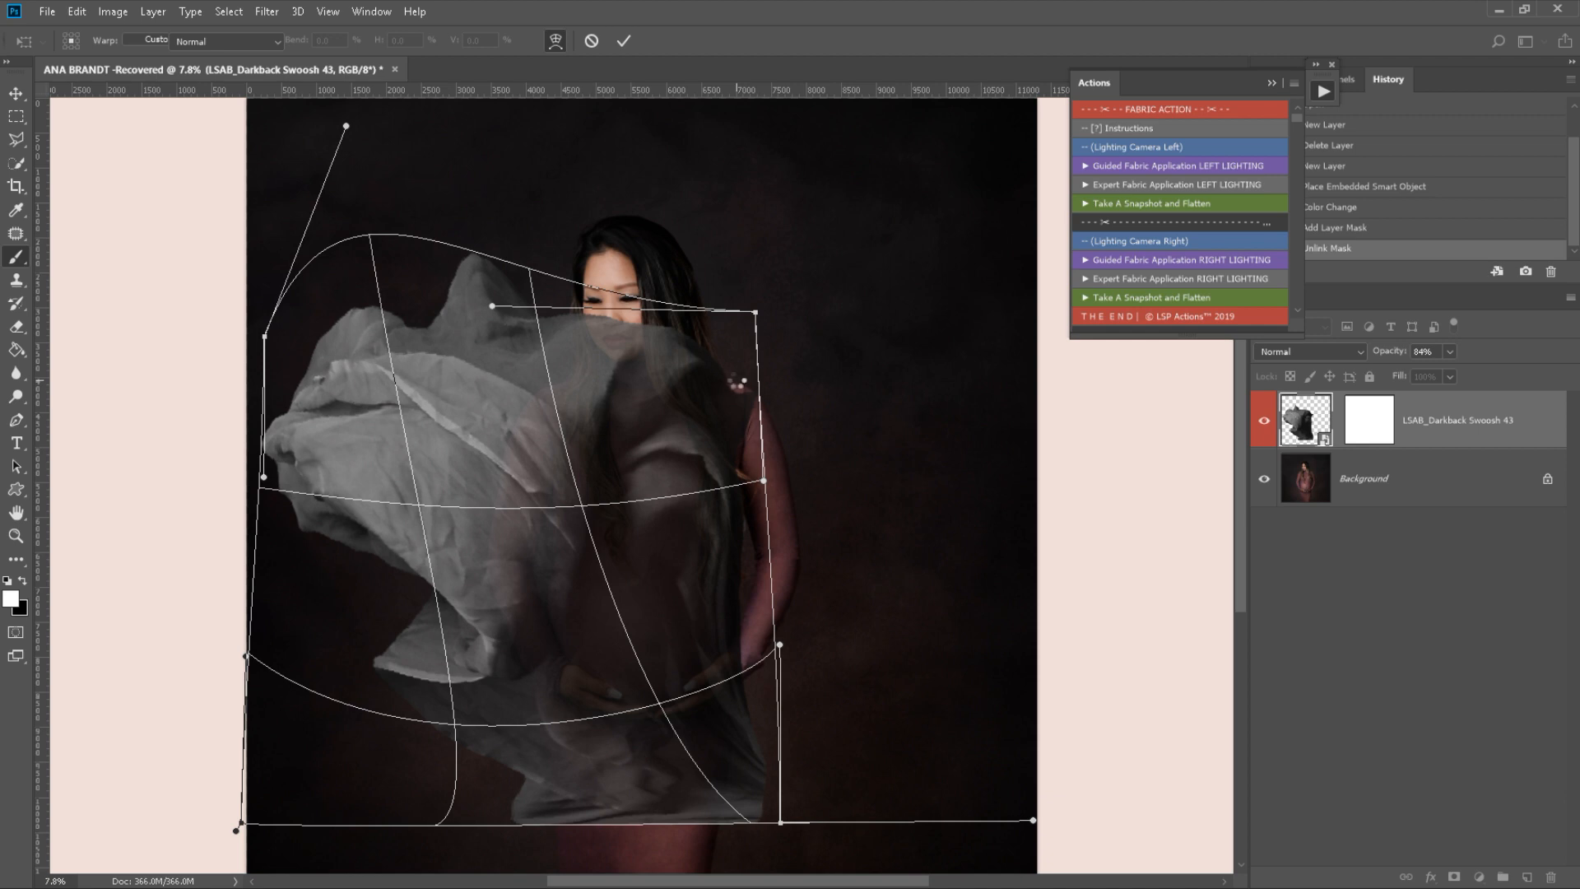
key("Return")
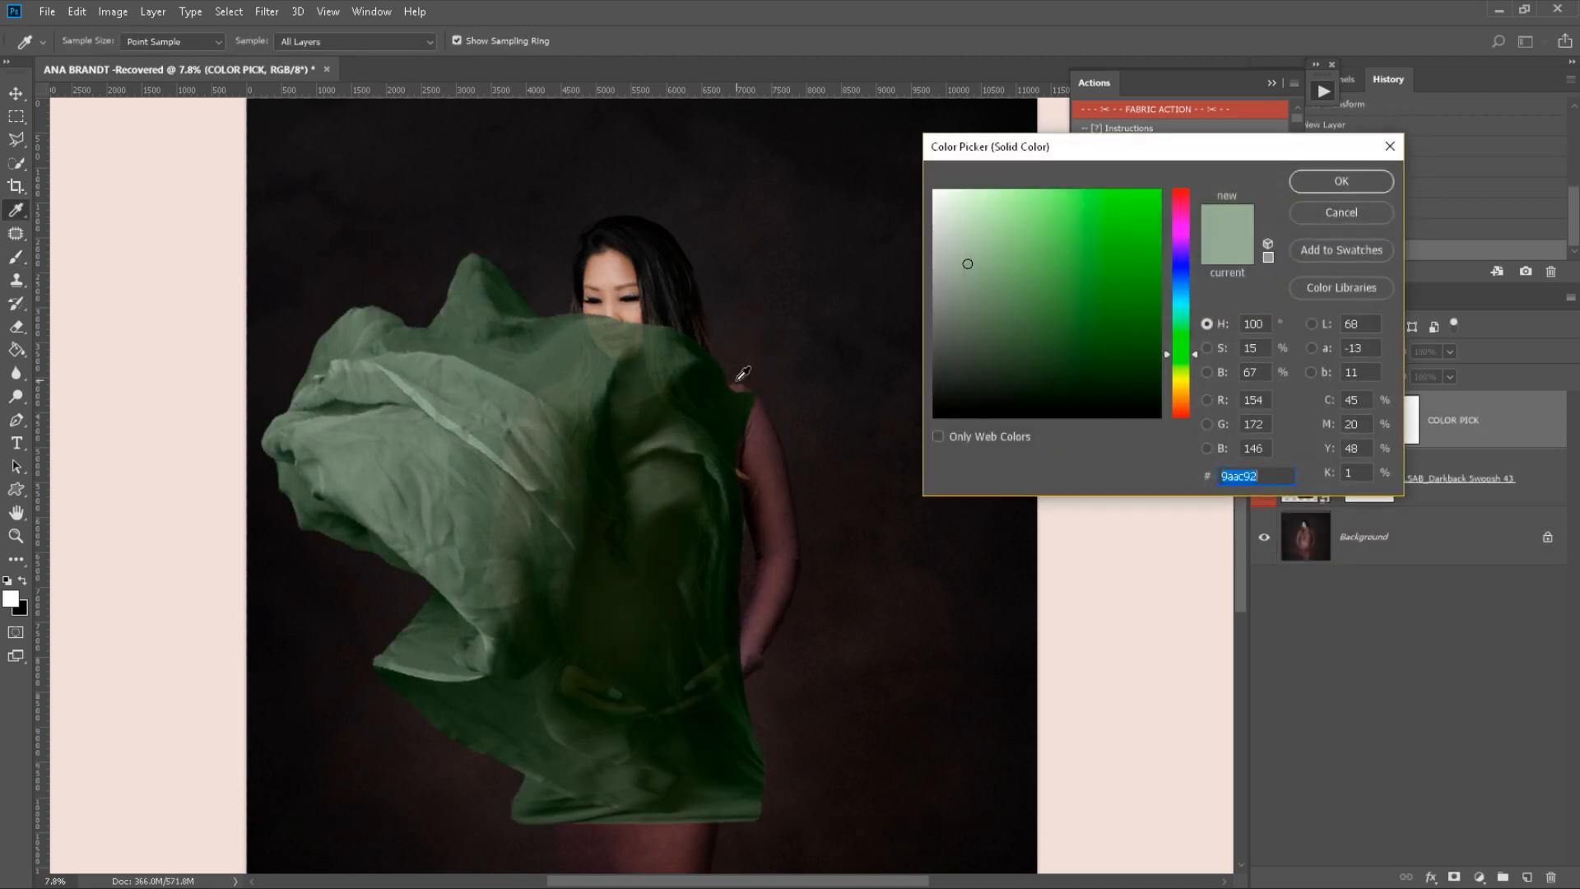
- Set the fabric colour to #533439 by sampling the woman's dress below the fabric
left_click(756, 448)
left_click(649, 826)
left_click(651, 840)
left_click(645, 849)
left_click(658, 284)
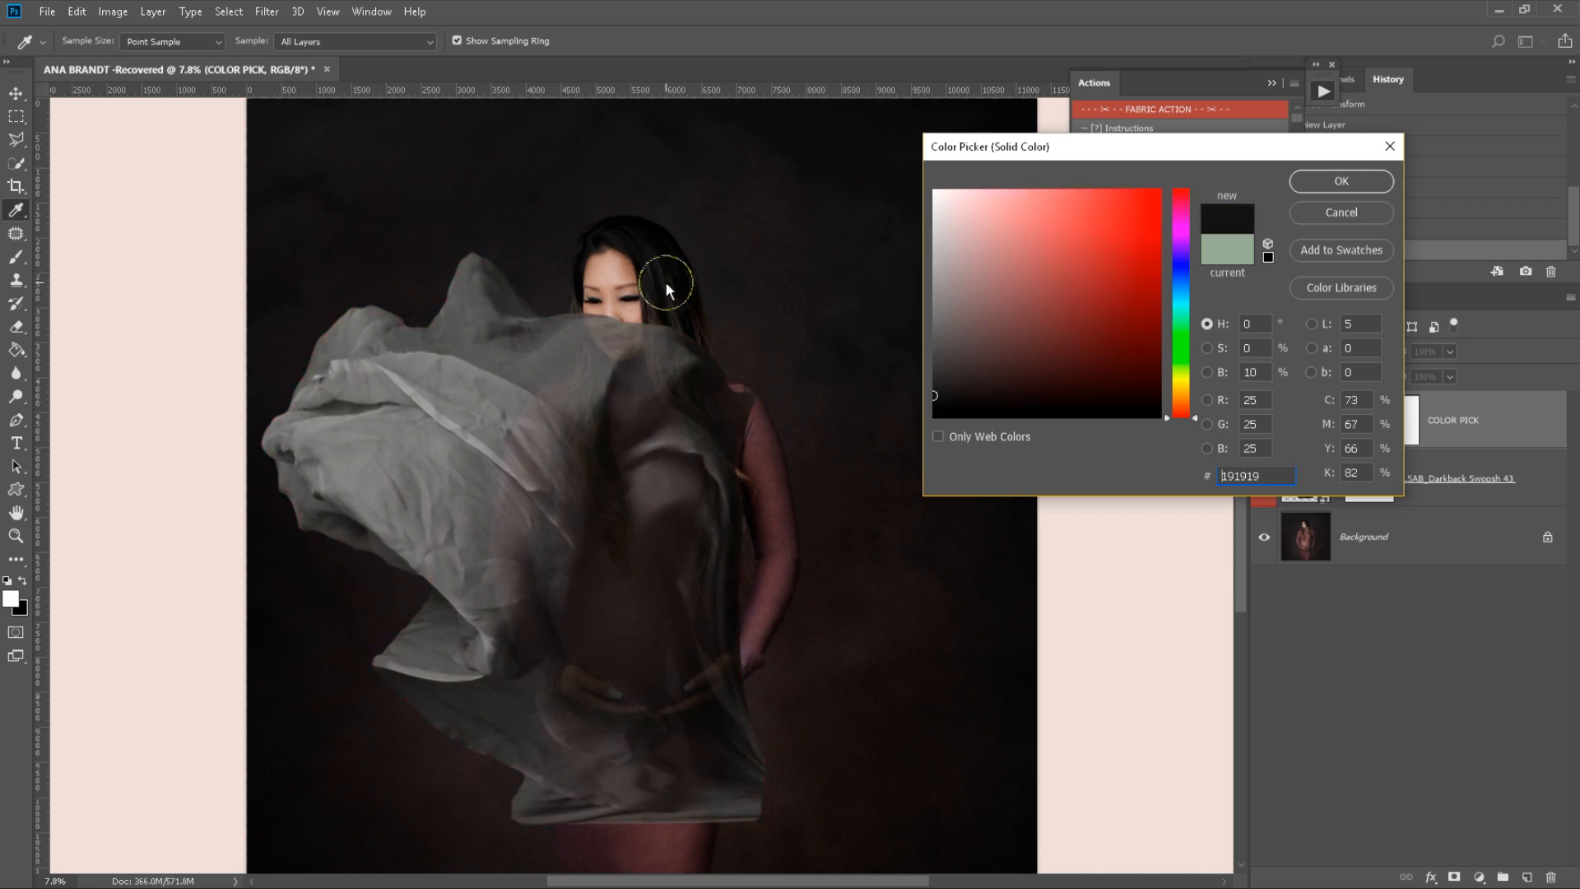
left_click_drag(716, 299, 828, 321)
left_click(658, 524)
left_click(771, 520)
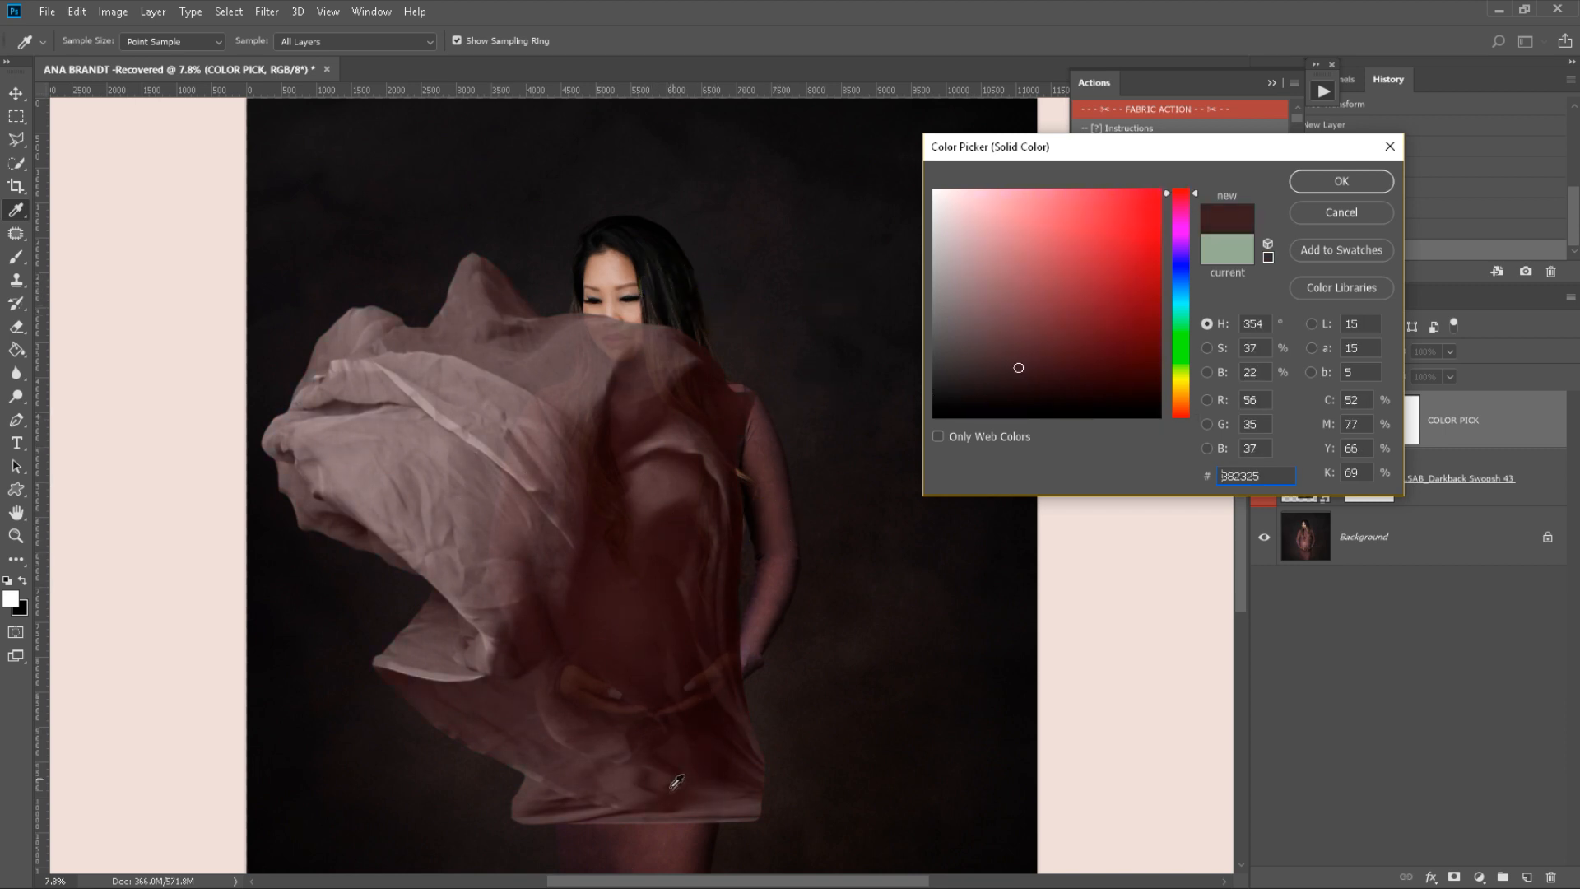
left_click(638, 843)
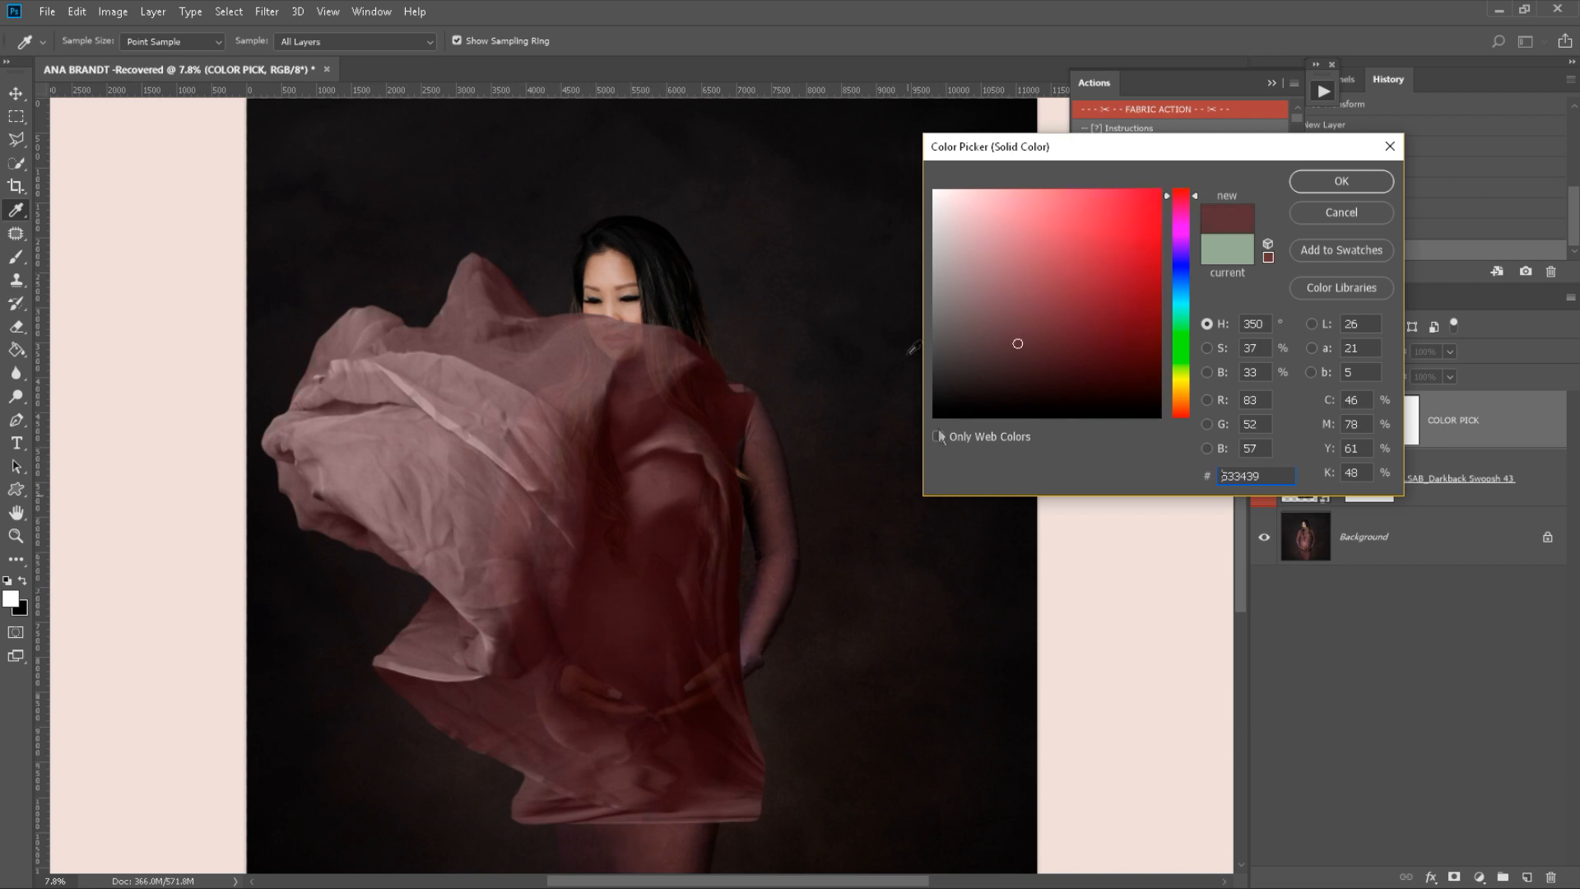
left_click(1323, 184)
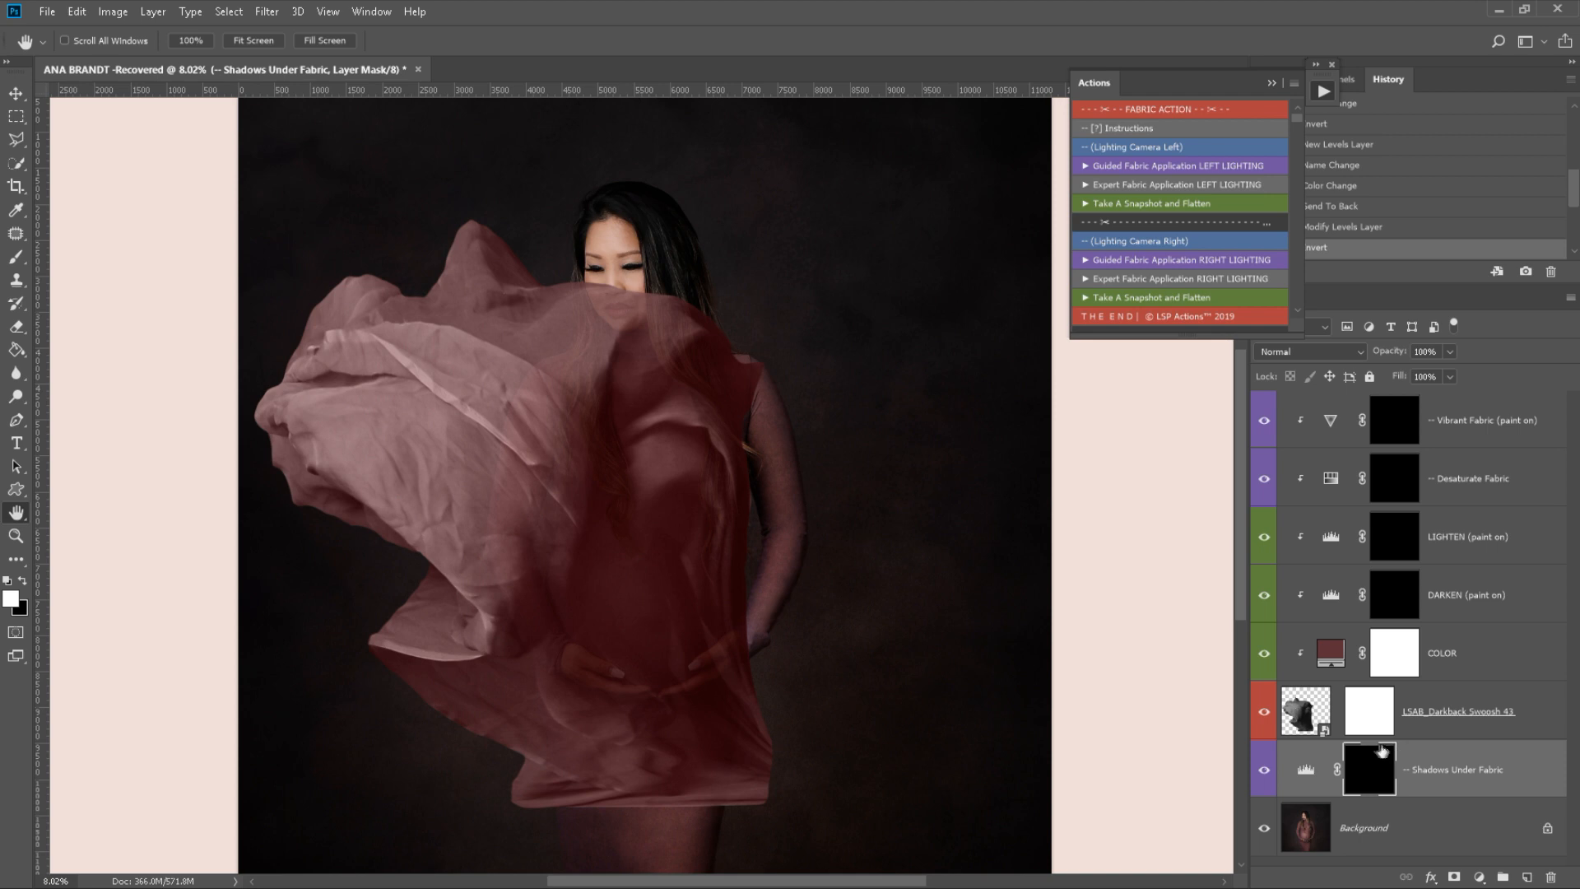
- Set the Shadows Under Fabric layer's opacity to 63% and the LSAB_Darkback Swoosh 43 layer's opacity to 60%
left_click(1451, 352)
left_click_drag(1455, 372, 1434, 372)
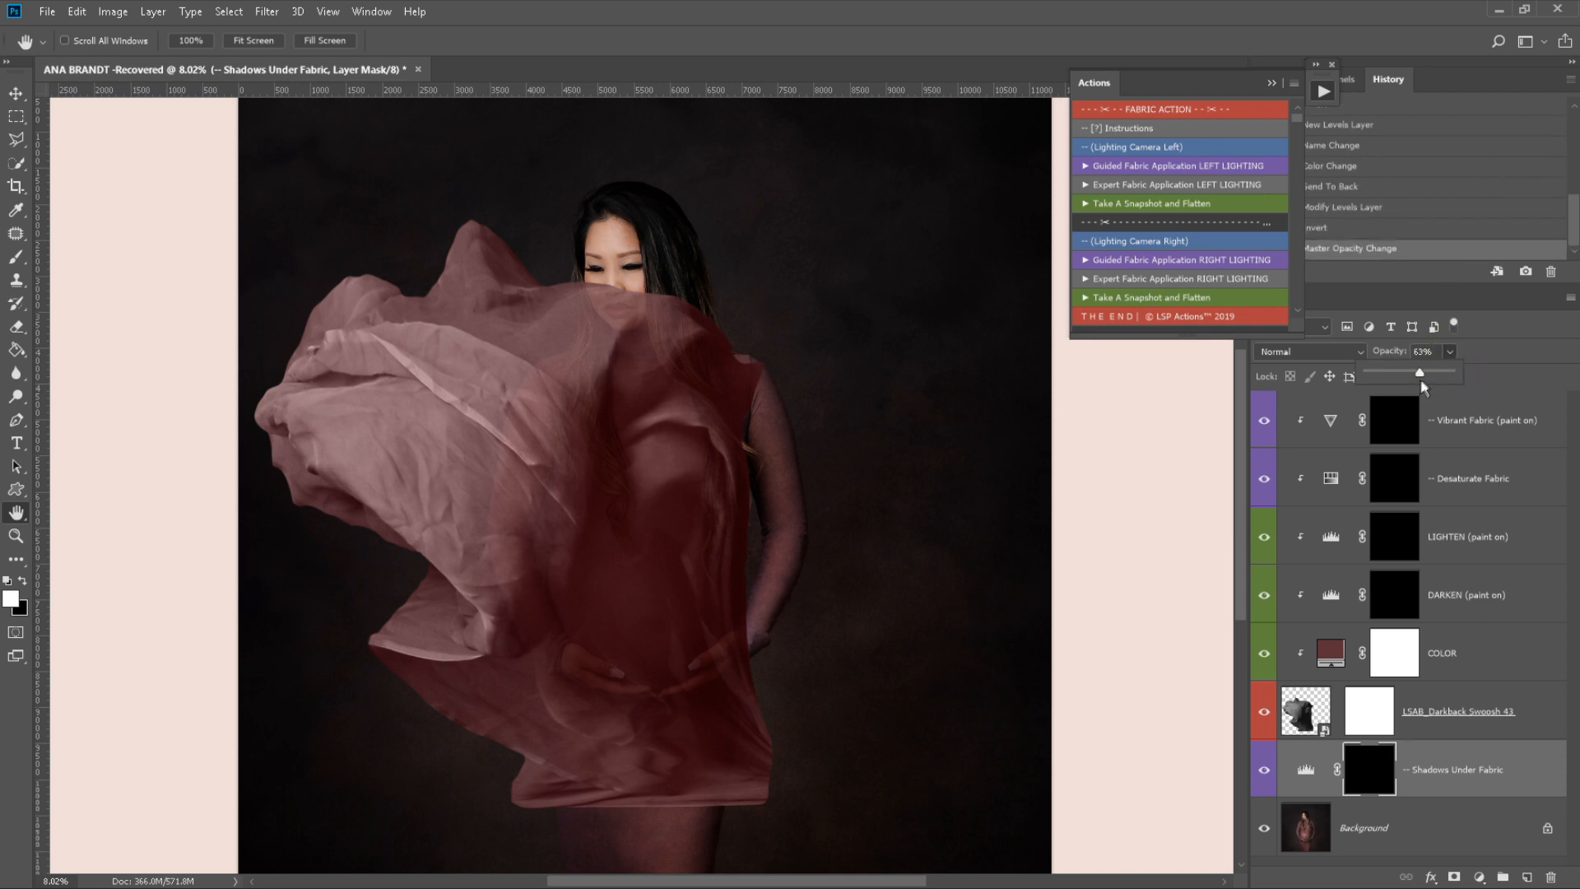
left_click(1477, 729)
mouse_move(1451, 374)
left_mouse_down()
mouse_move(1405, 373)
mouse_move(1424, 377)
left_mouse_up()
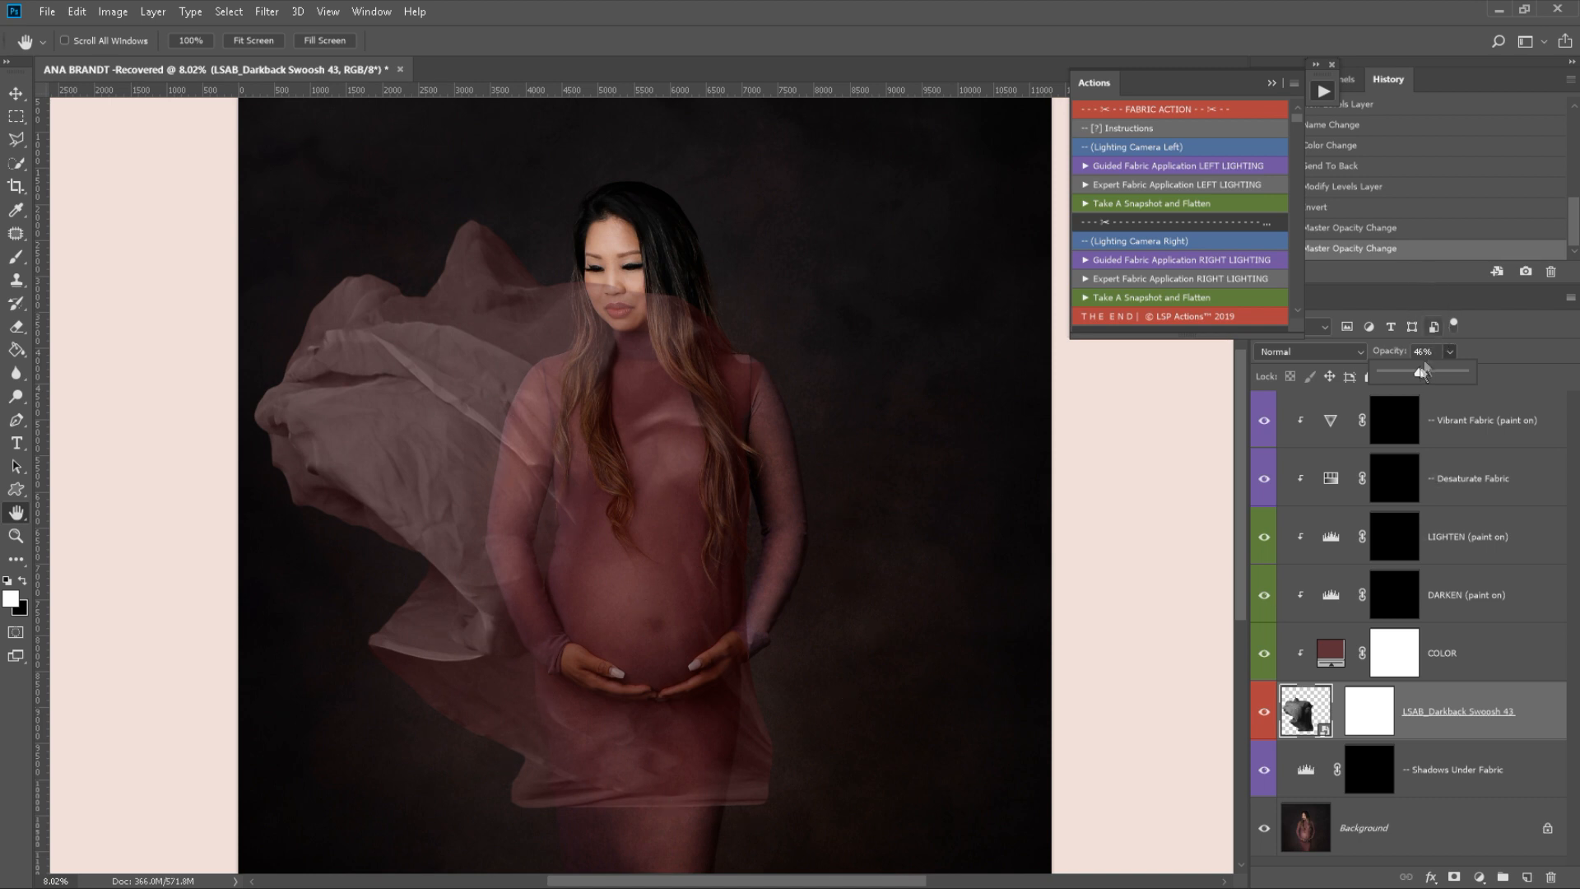
mouse_move(1460, 373)
left_mouse_down()
mouse_move(1493, 372)
mouse_move(1430, 367)
left_mouse_up()
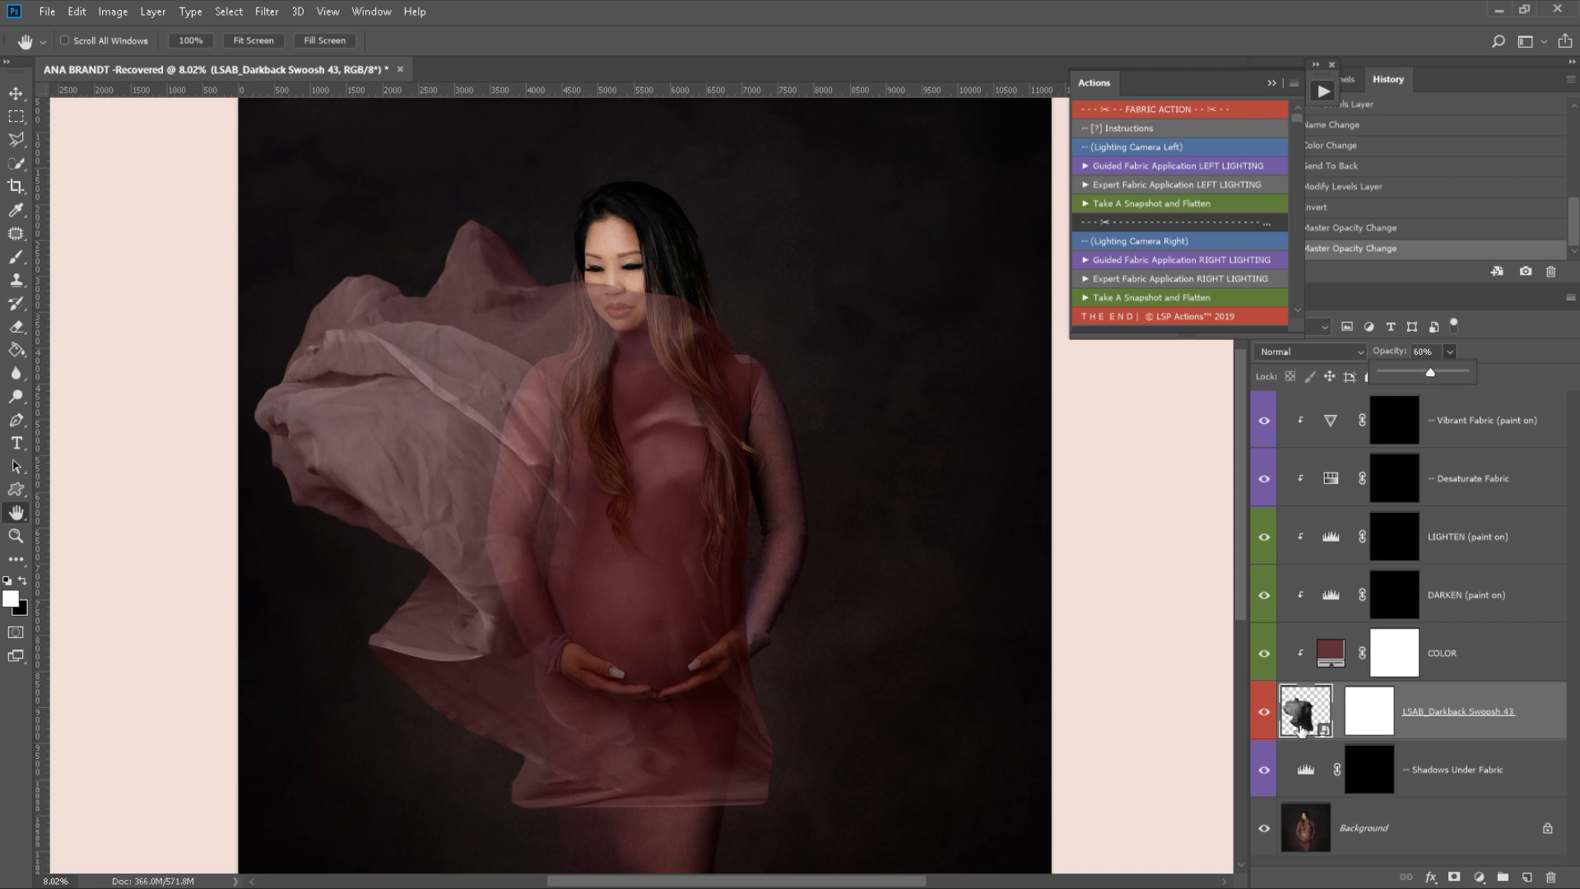
- Hide the fabric layer and quick-select the woman's arms, torso and face on the Background layer
left_click(1264, 711)
left_click(1306, 826)
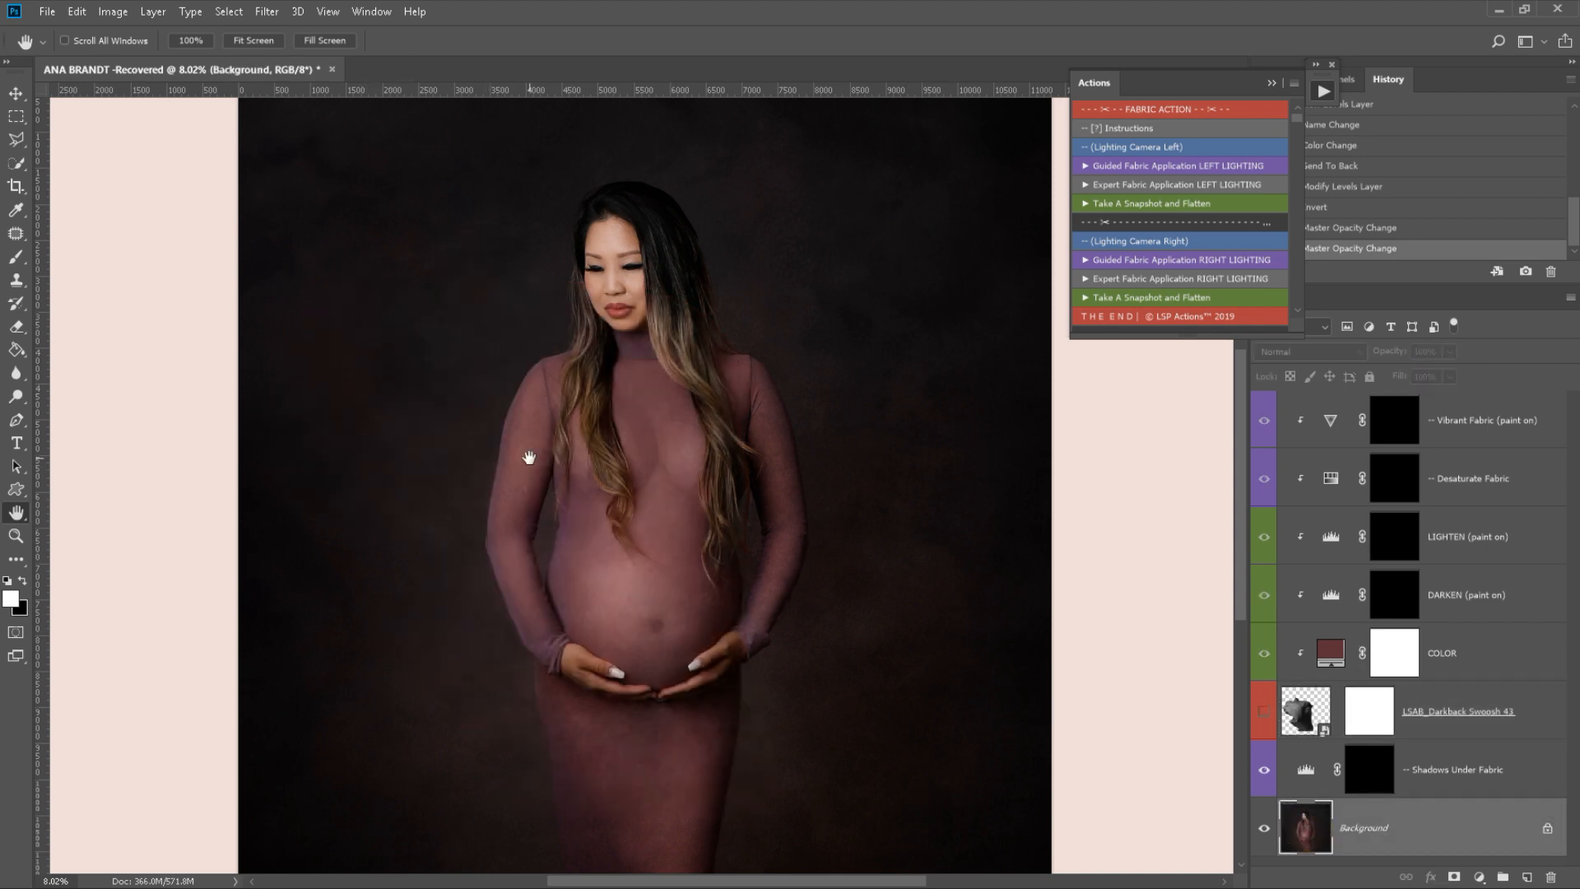
right_click(21, 166)
left_click(71, 165)
left_click_drag(562, 377, 537, 410)
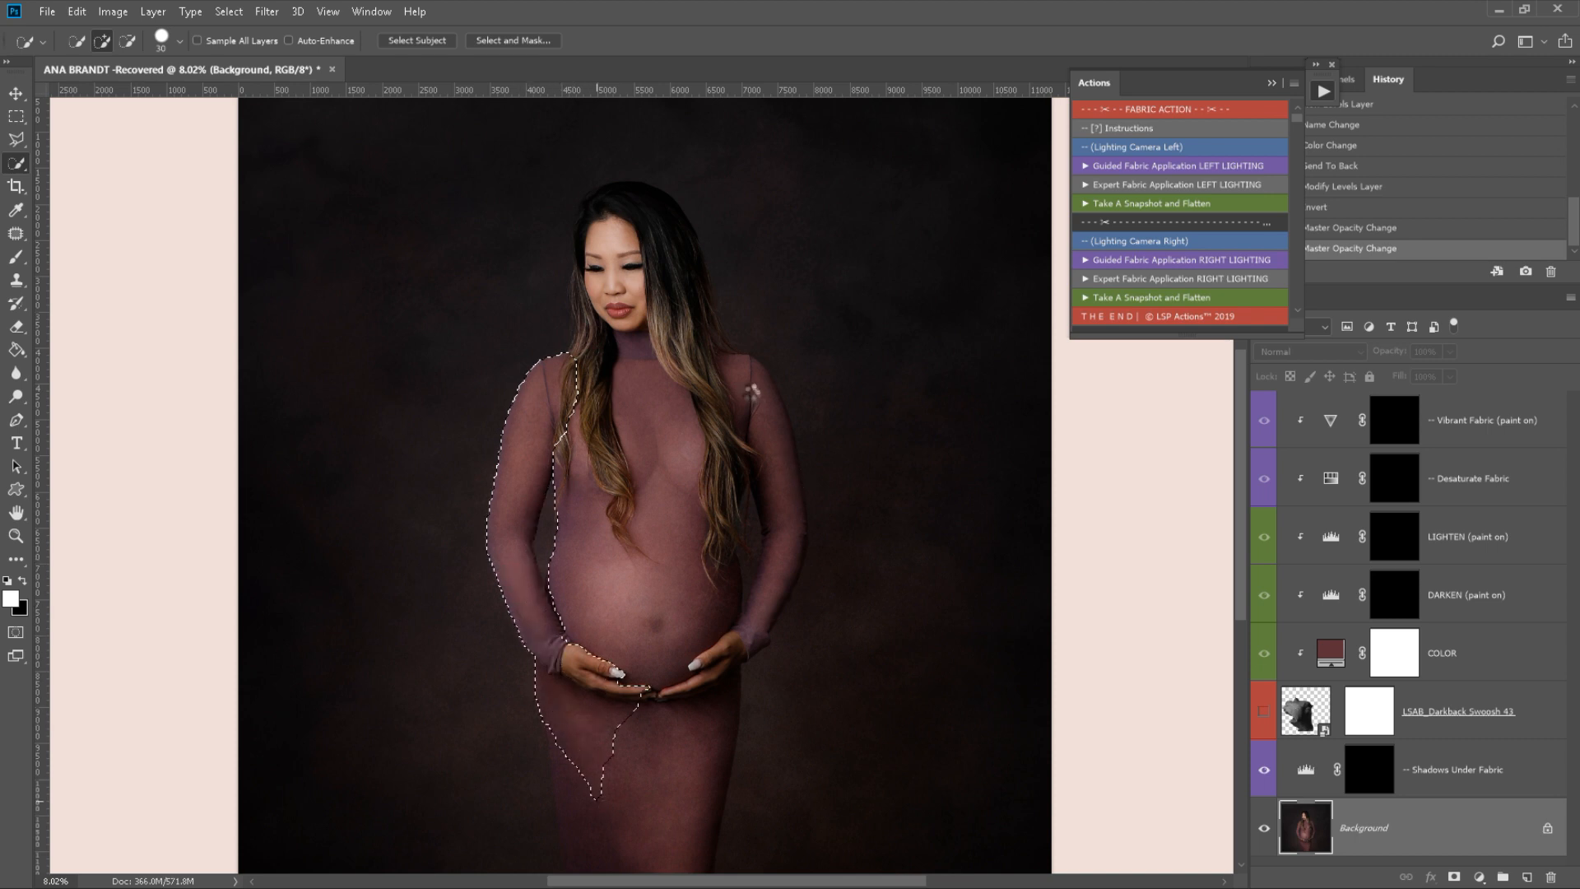
left_click_drag(745, 374, 750, 401)
left_click_drag(775, 484, 764, 548)
left_click_drag(698, 702, 690, 733)
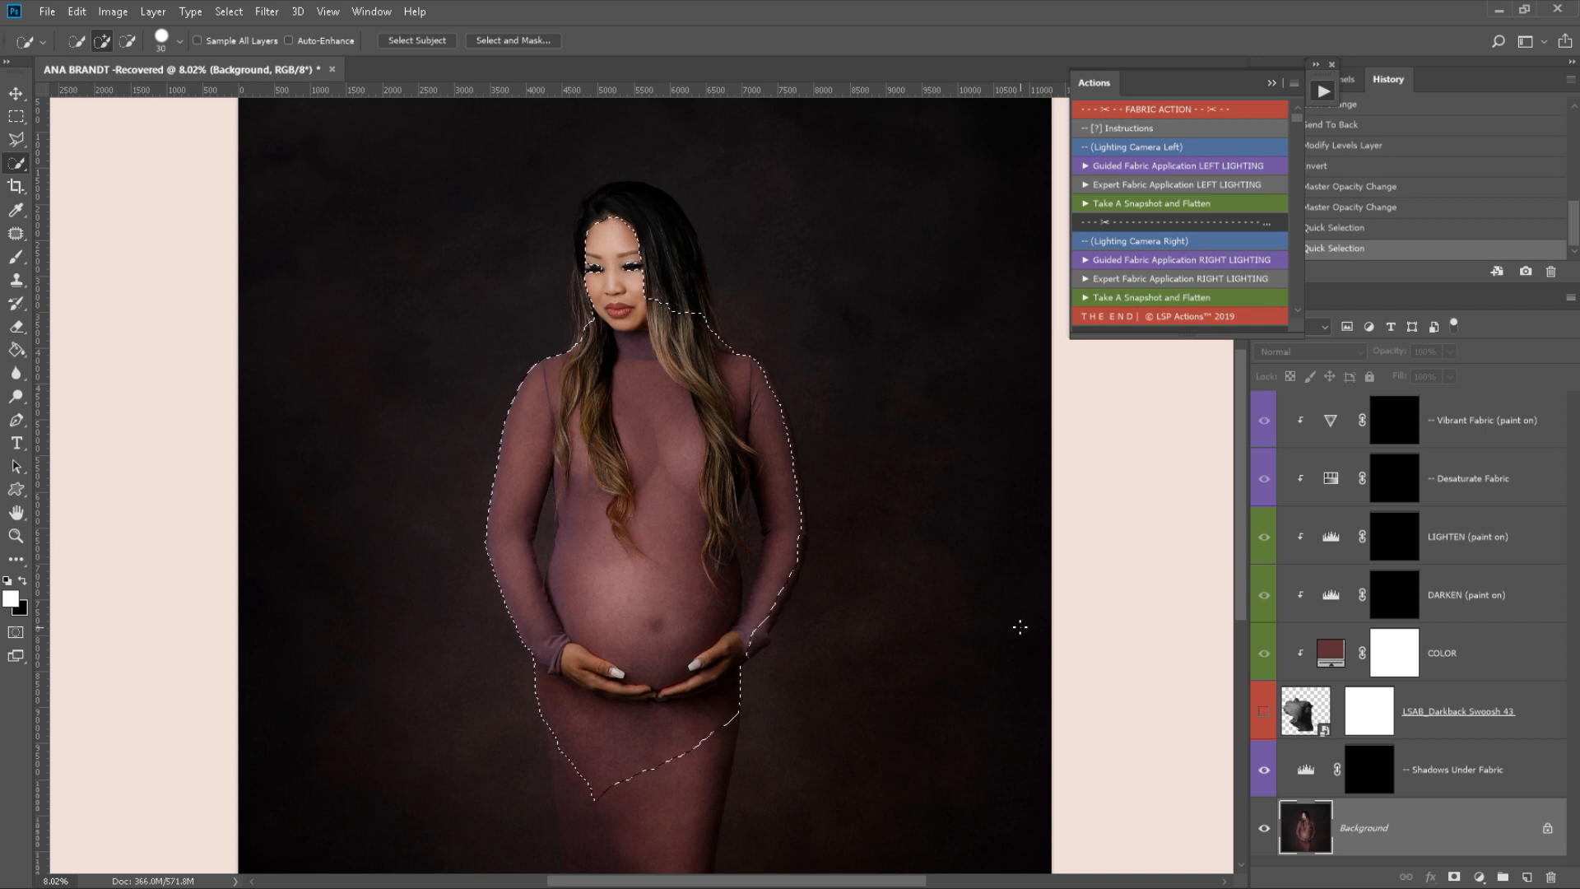
- Show the fabric again, paint black at 71% flow on its mask within the selection to uncover the woman, and deselect
left_click(1265, 711)
left_click(1366, 724)
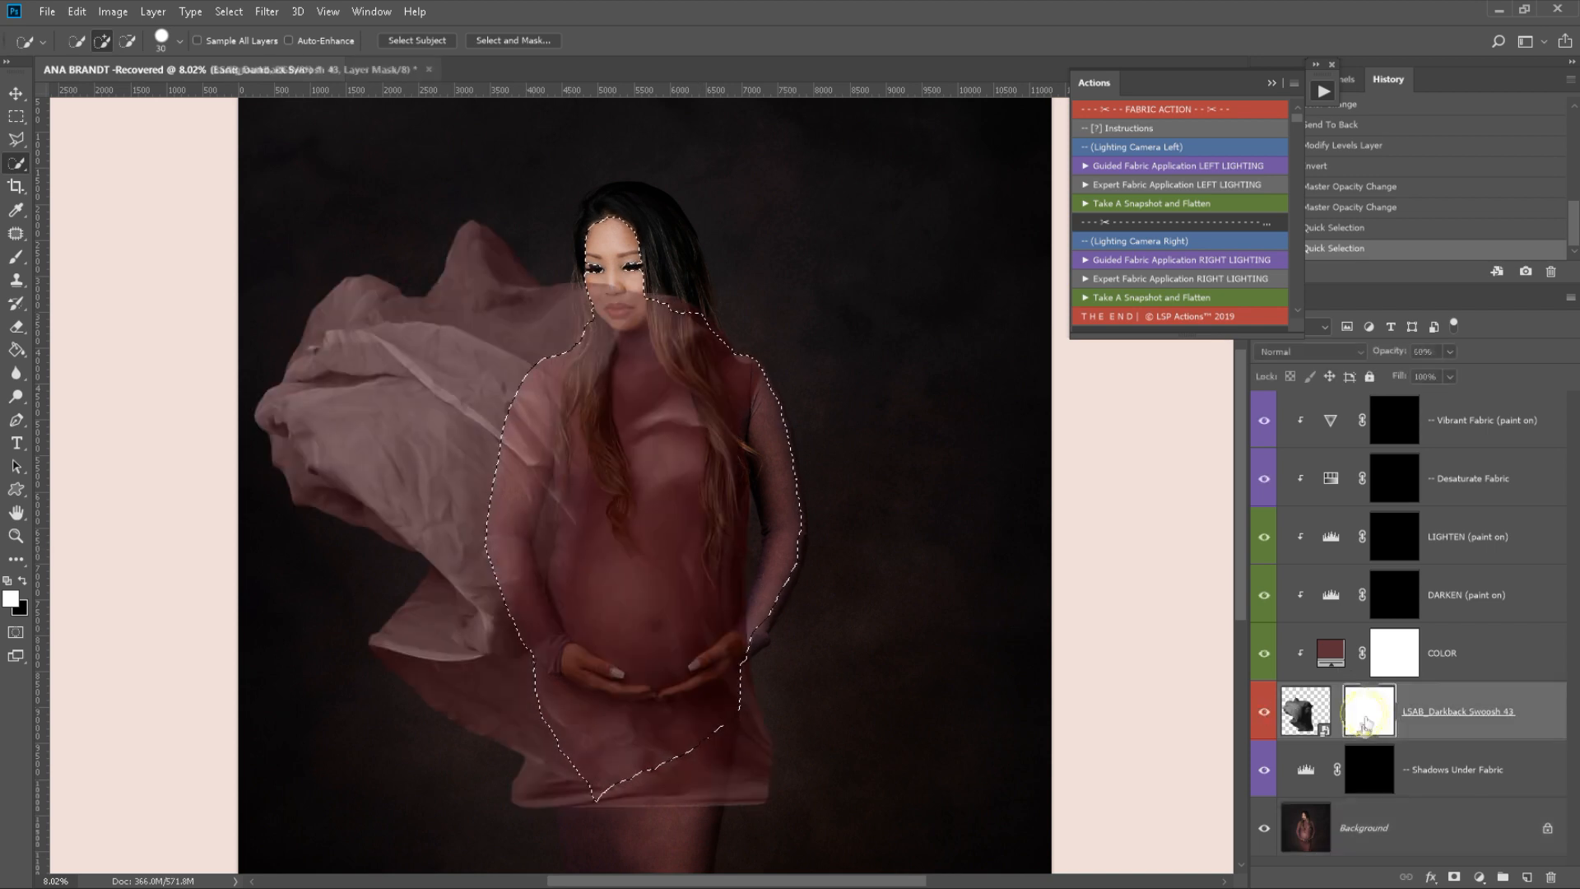
key("b")
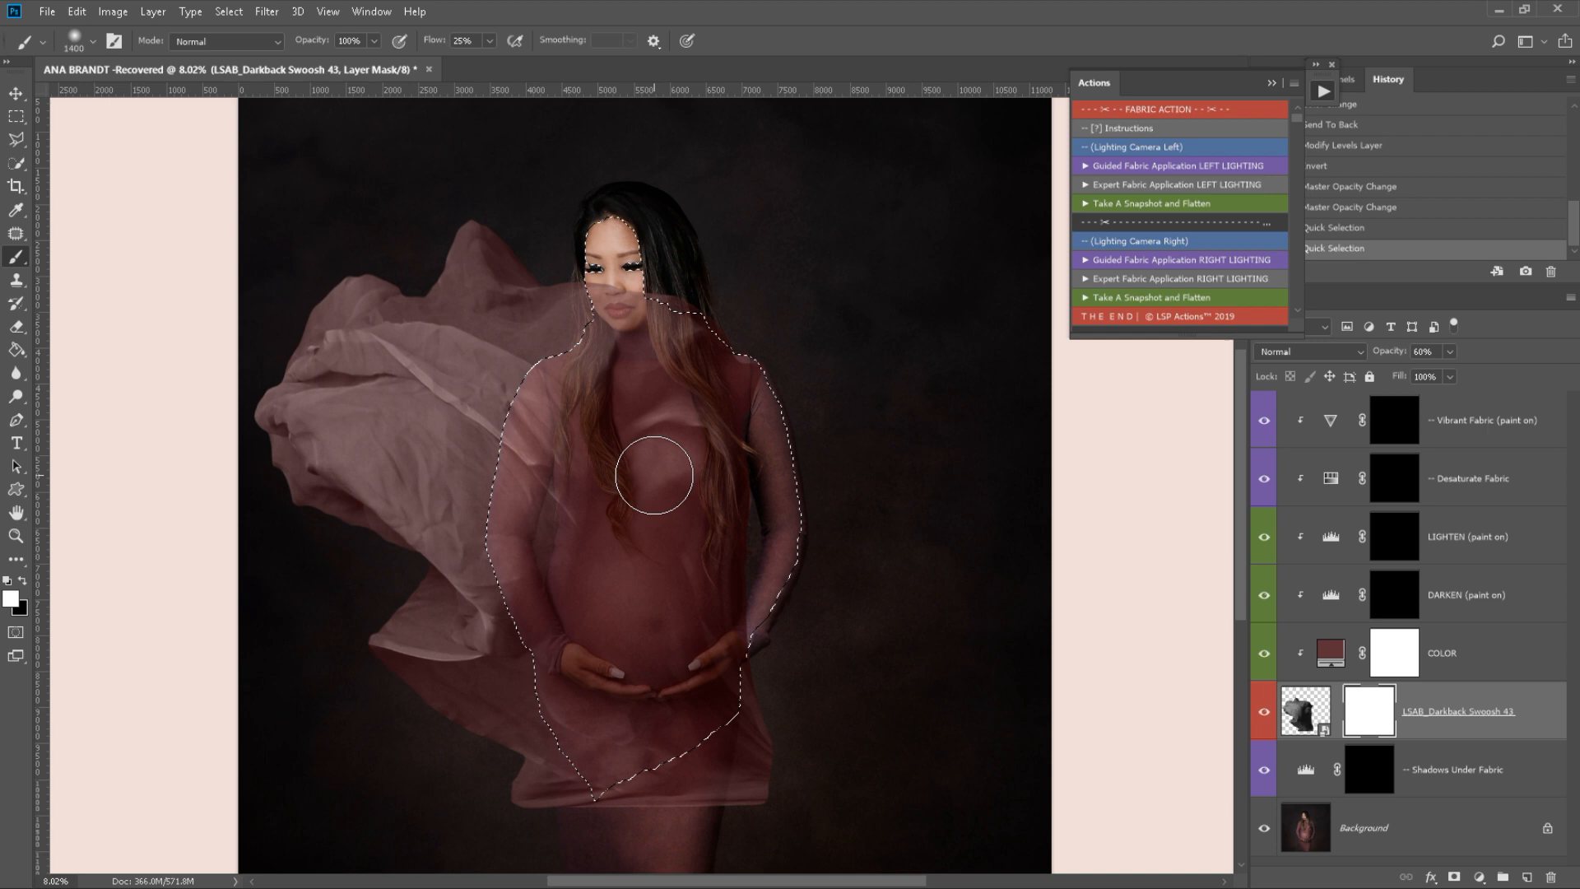
key("x")
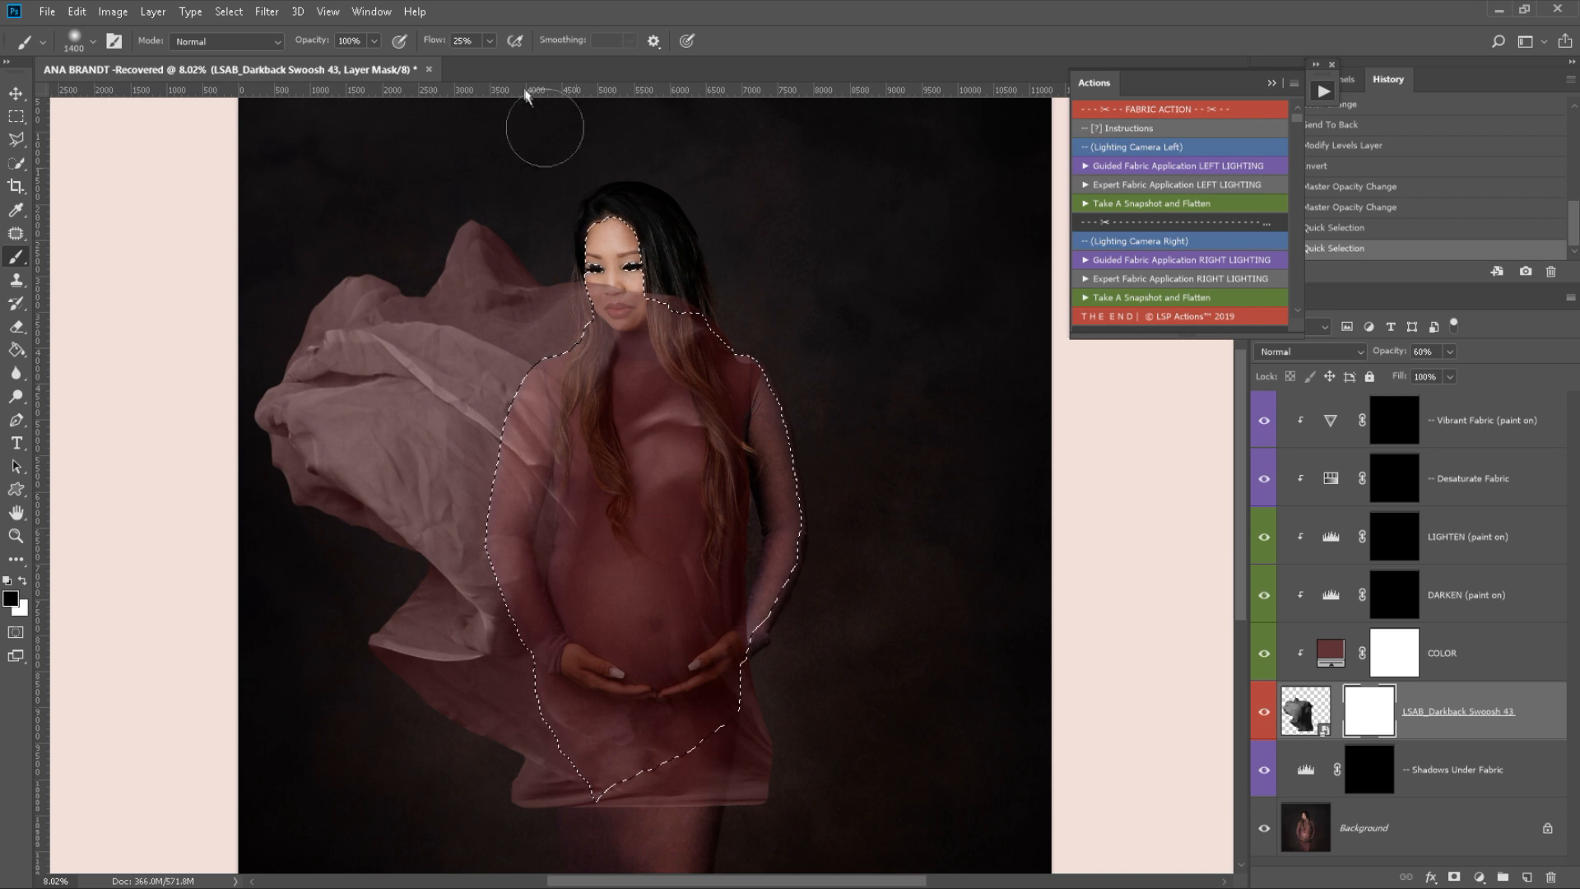
left_click(488, 40)
left_click(527, 63)
mouse_move(621, 163)
left_mouse_down()
mouse_move(638, 358)
mouse_move(708, 502)
mouse_move(527, 543)
mouse_move(519, 696)
mouse_move(634, 631)
mouse_move(791, 501)
left_mouse_up()
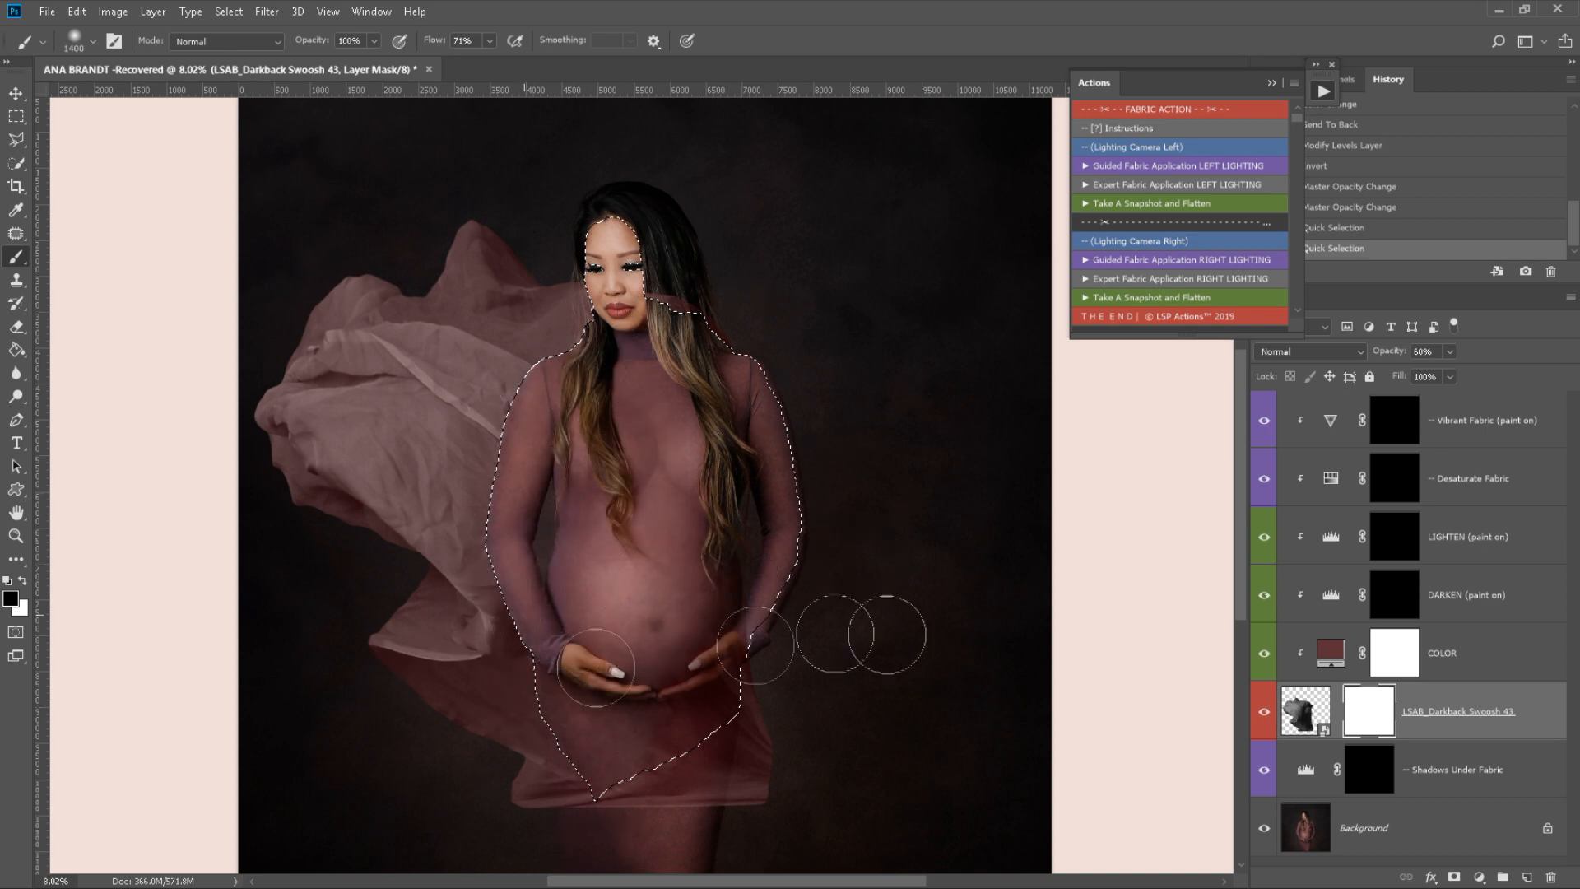
mouse_move(634, 323)
left_mouse_down()
mouse_move(597, 284)
mouse_move(685, 331)
mouse_move(685, 304)
mouse_move(613, 309)
mouse_move(626, 280)
mouse_move(625, 295)
left_mouse_up()
key("ctrl+d")
- Paint away the remaining fabric over the woman's face, hair and skirt on the fabric mask, and switch the foreground to white
right_click(626, 294)
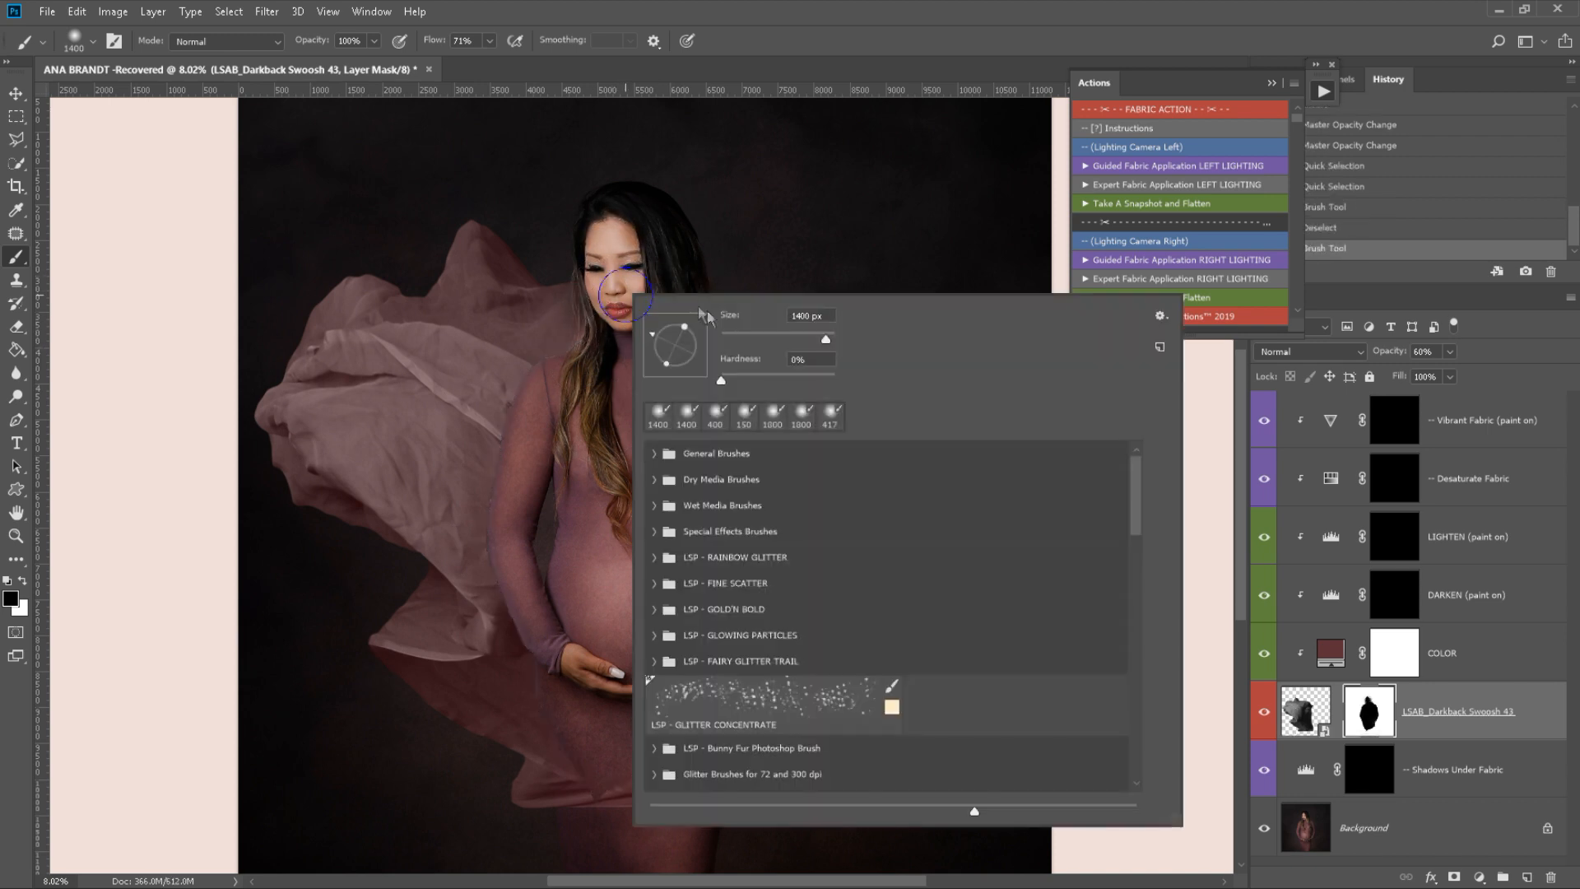
left_click(787, 377)
left_click(635, 265)
left_click(624, 289)
left_click(627, 317)
left_click(621, 349)
left_click(606, 374)
left_click(582, 422)
mouse_move(704, 272)
left_mouse_down()
mouse_move(764, 510)
mouse_move(764, 346)
mouse_move(739, 658)
mouse_move(769, 586)
mouse_move(726, 831)
mouse_move(664, 794)
mouse_move(623, 838)
mouse_move(592, 765)
mouse_move(585, 781)
mouse_move(597, 691)
mouse_move(579, 679)
mouse_move(535, 753)
mouse_move(513, 754)
mouse_move(525, 767)
mouse_move(491, 793)
mouse_move(506, 796)
mouse_move(490, 750)
mouse_move(477, 847)
left_mouse_up()
key("x")
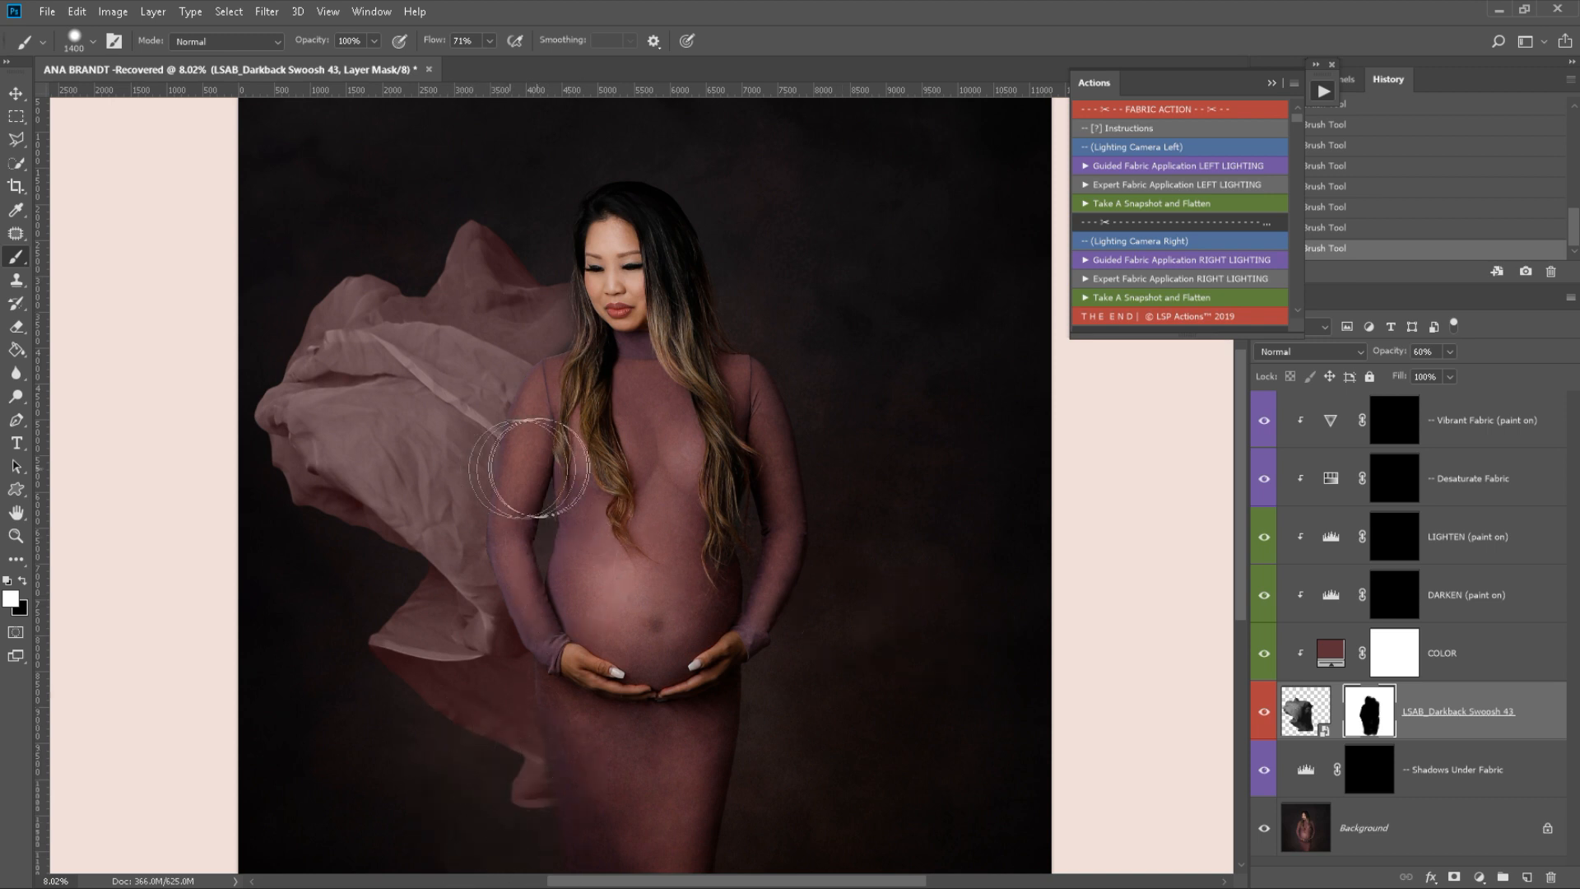
- Select the gap between the woman's bent arm and torso on the Background layer with the Magnetic Lasso, including the notch at the elbow
key("z")
left_click(520, 522)
left_click(541, 531)
left_click(541, 531)
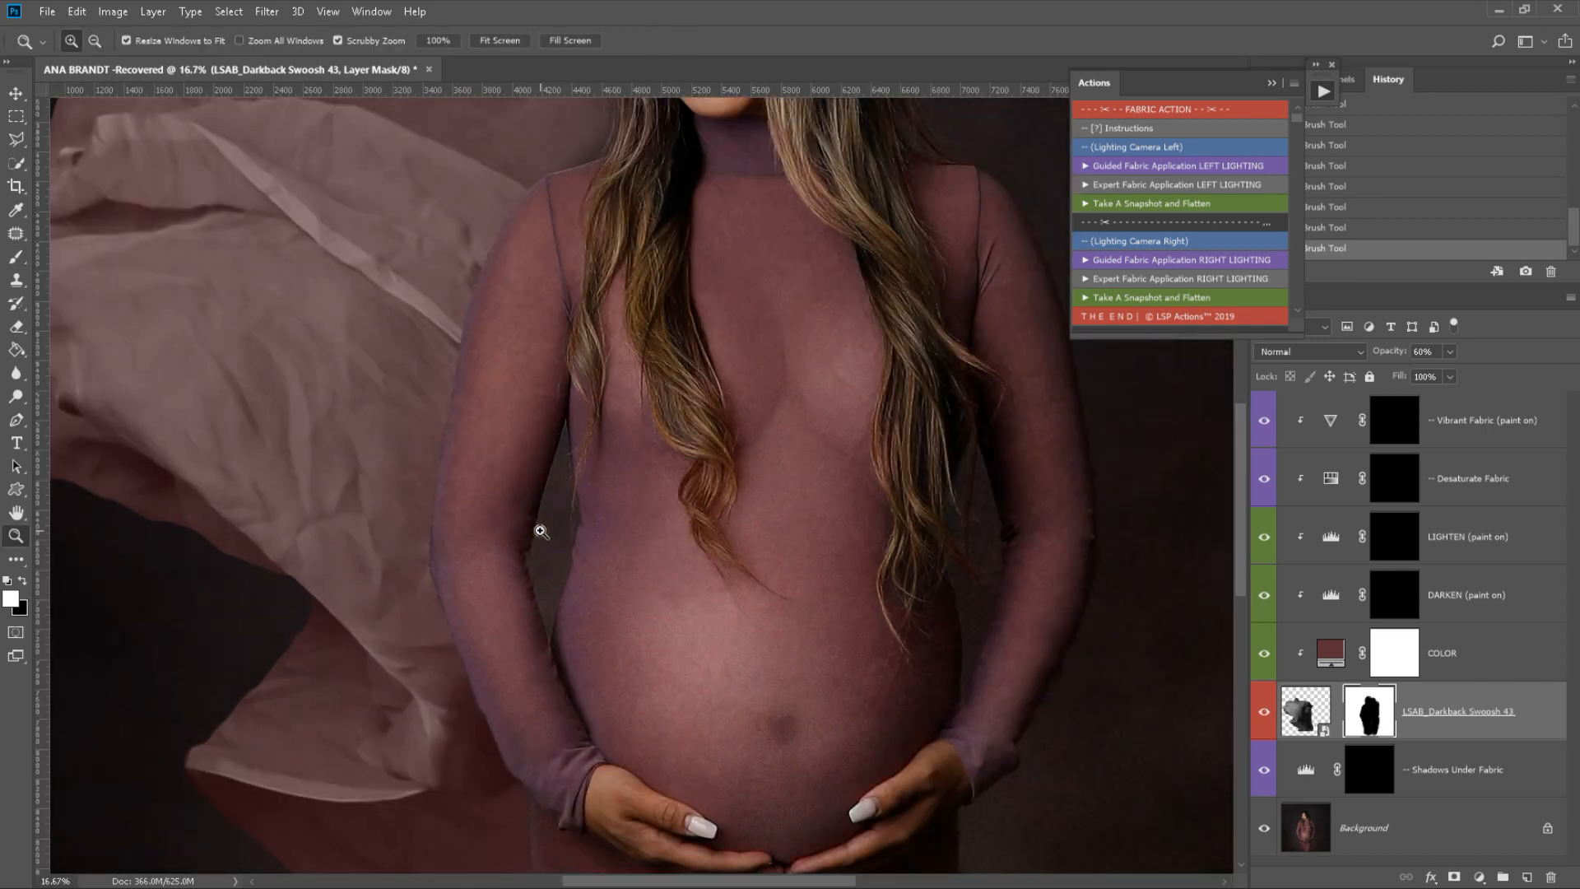
left_click(540, 531)
left_click(560, 588)
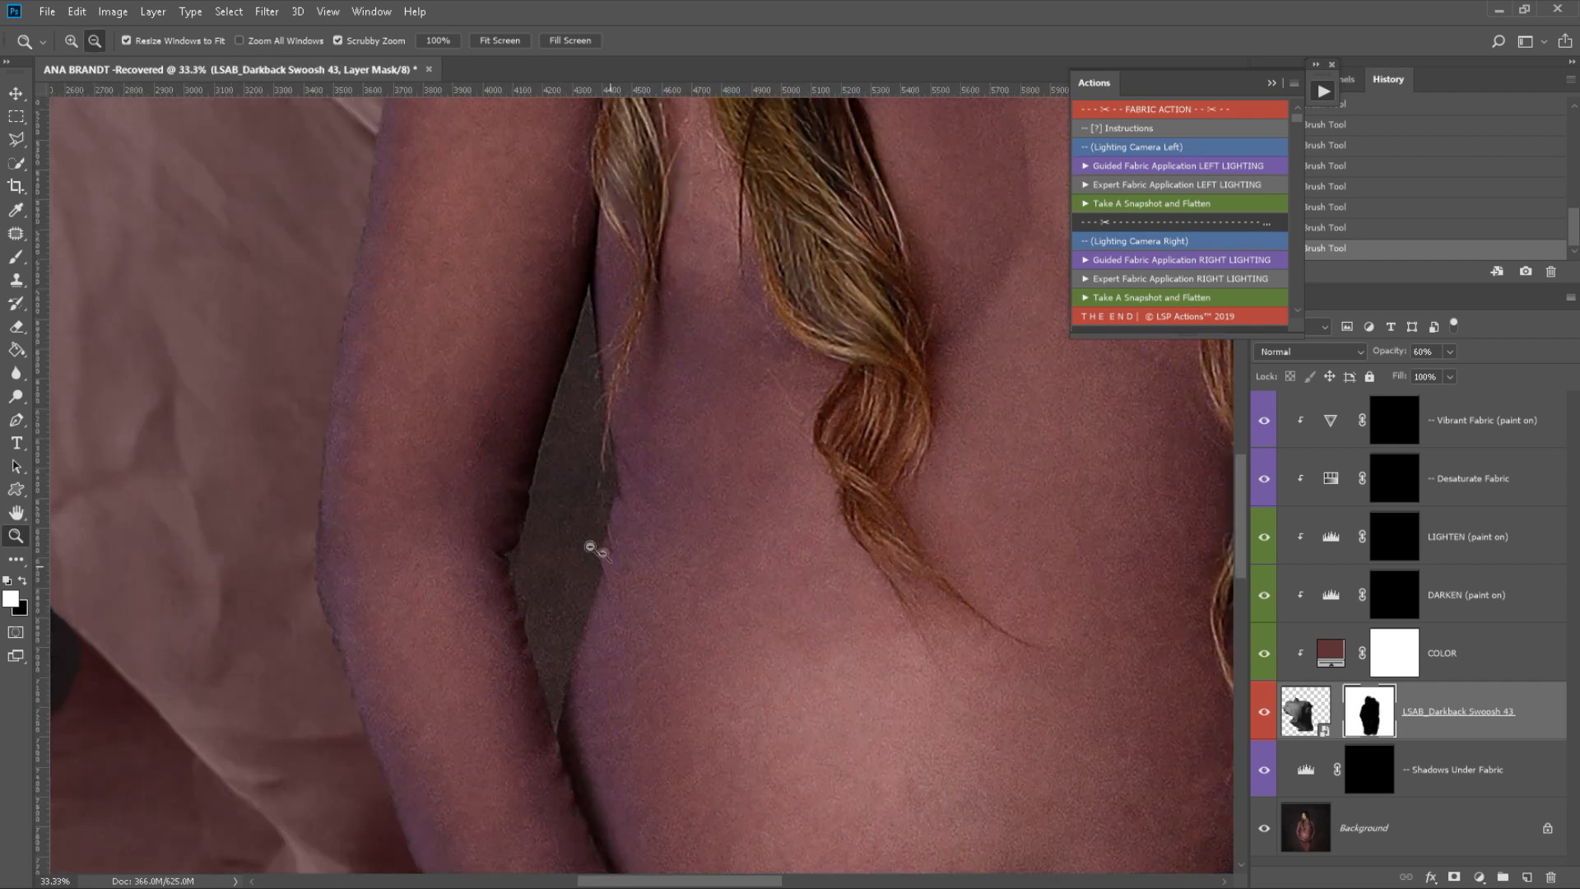
left_click(1296, 830)
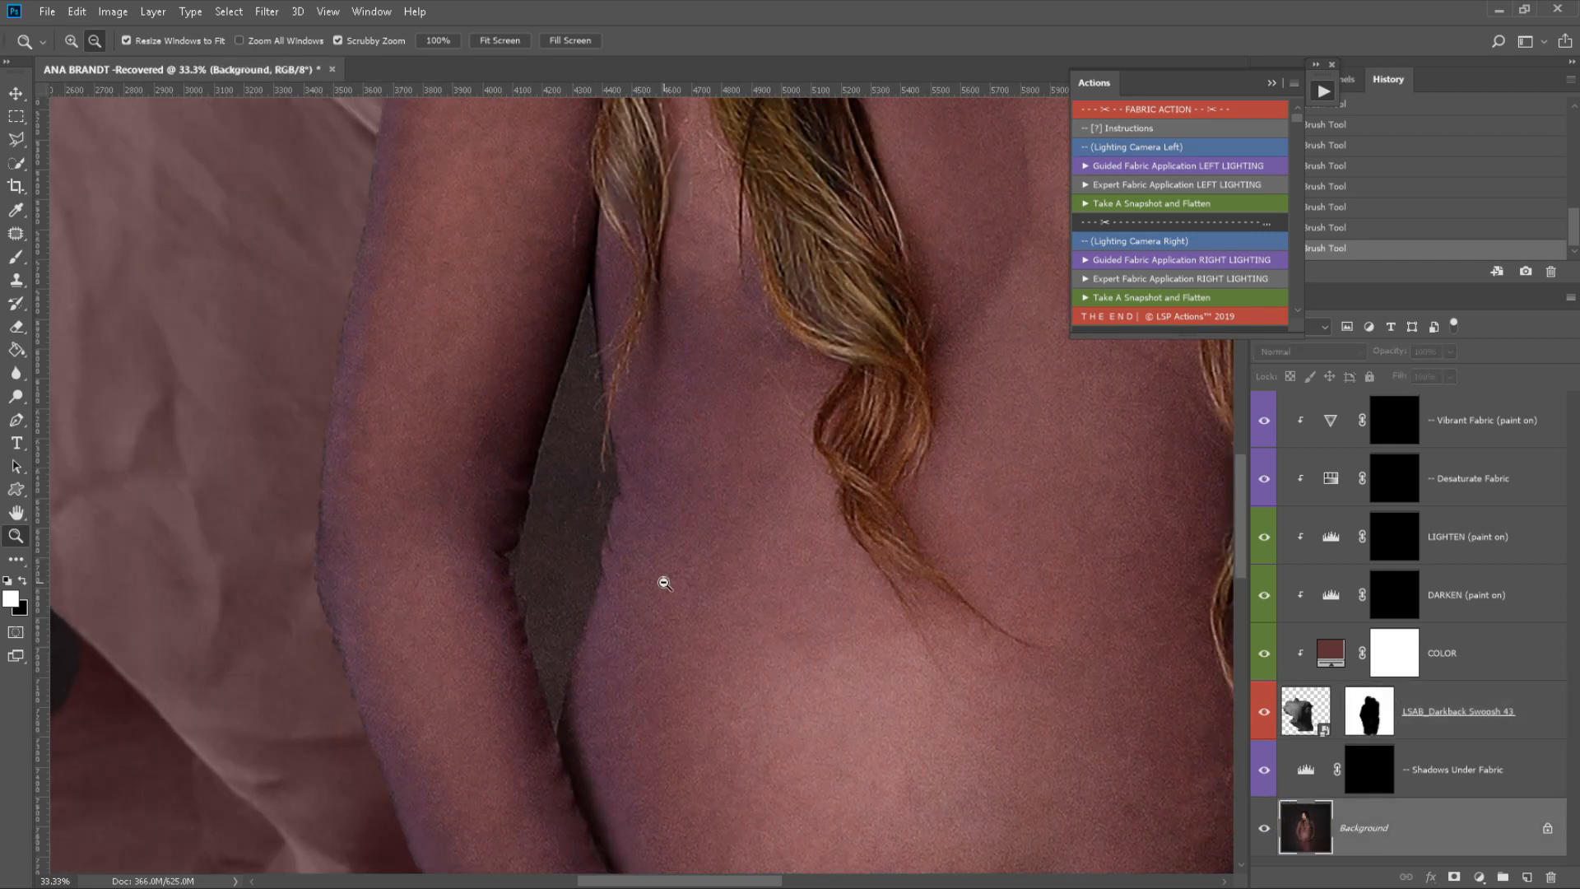
left_click(14, 168)
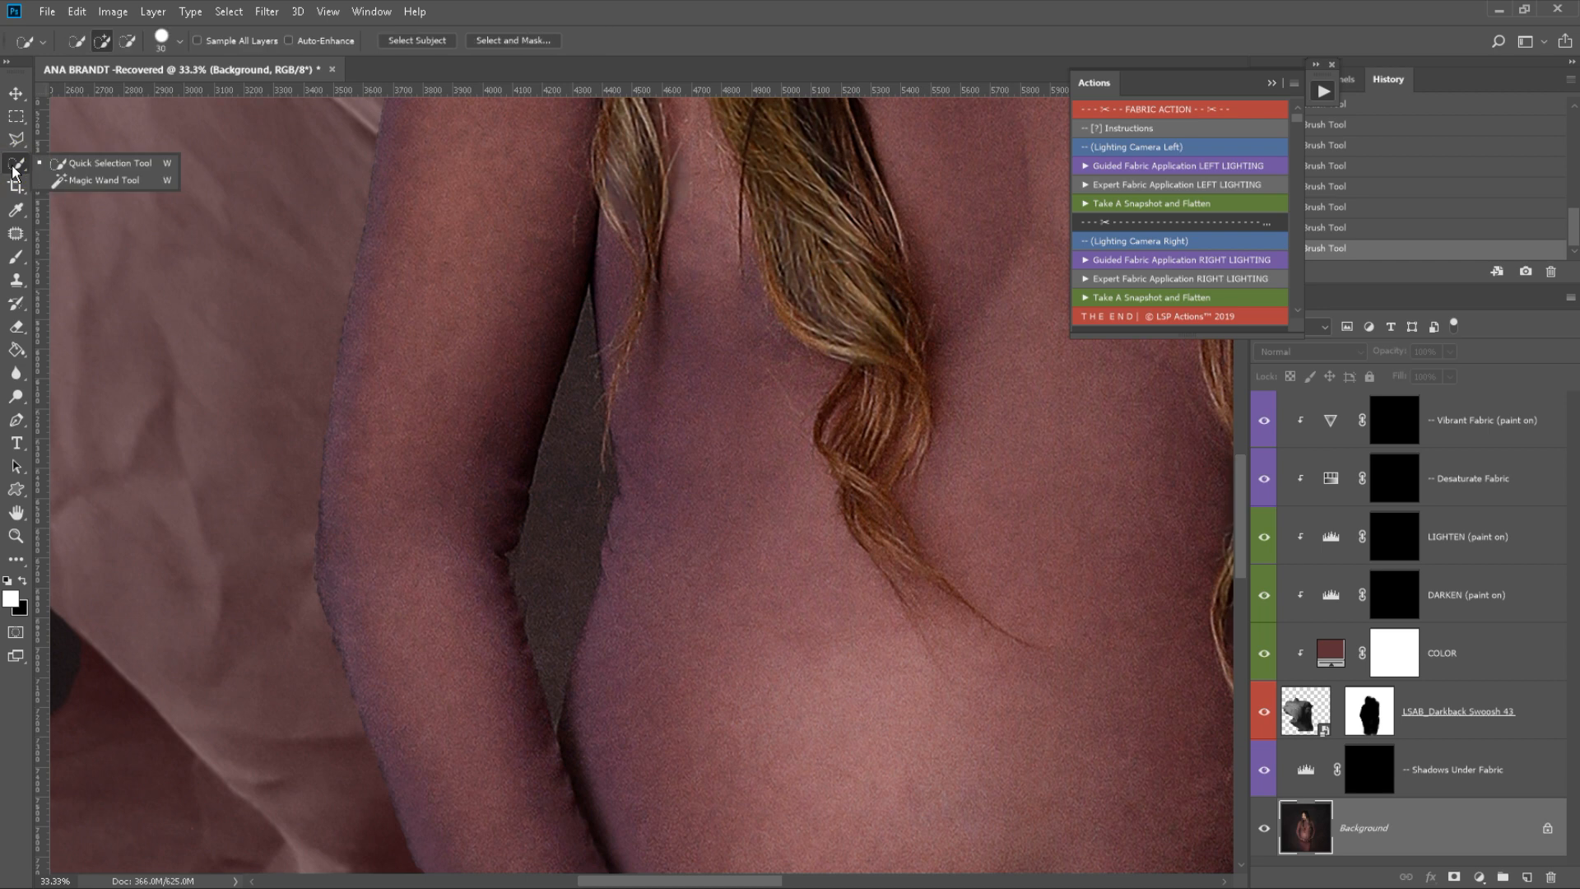
right_click(14, 151)
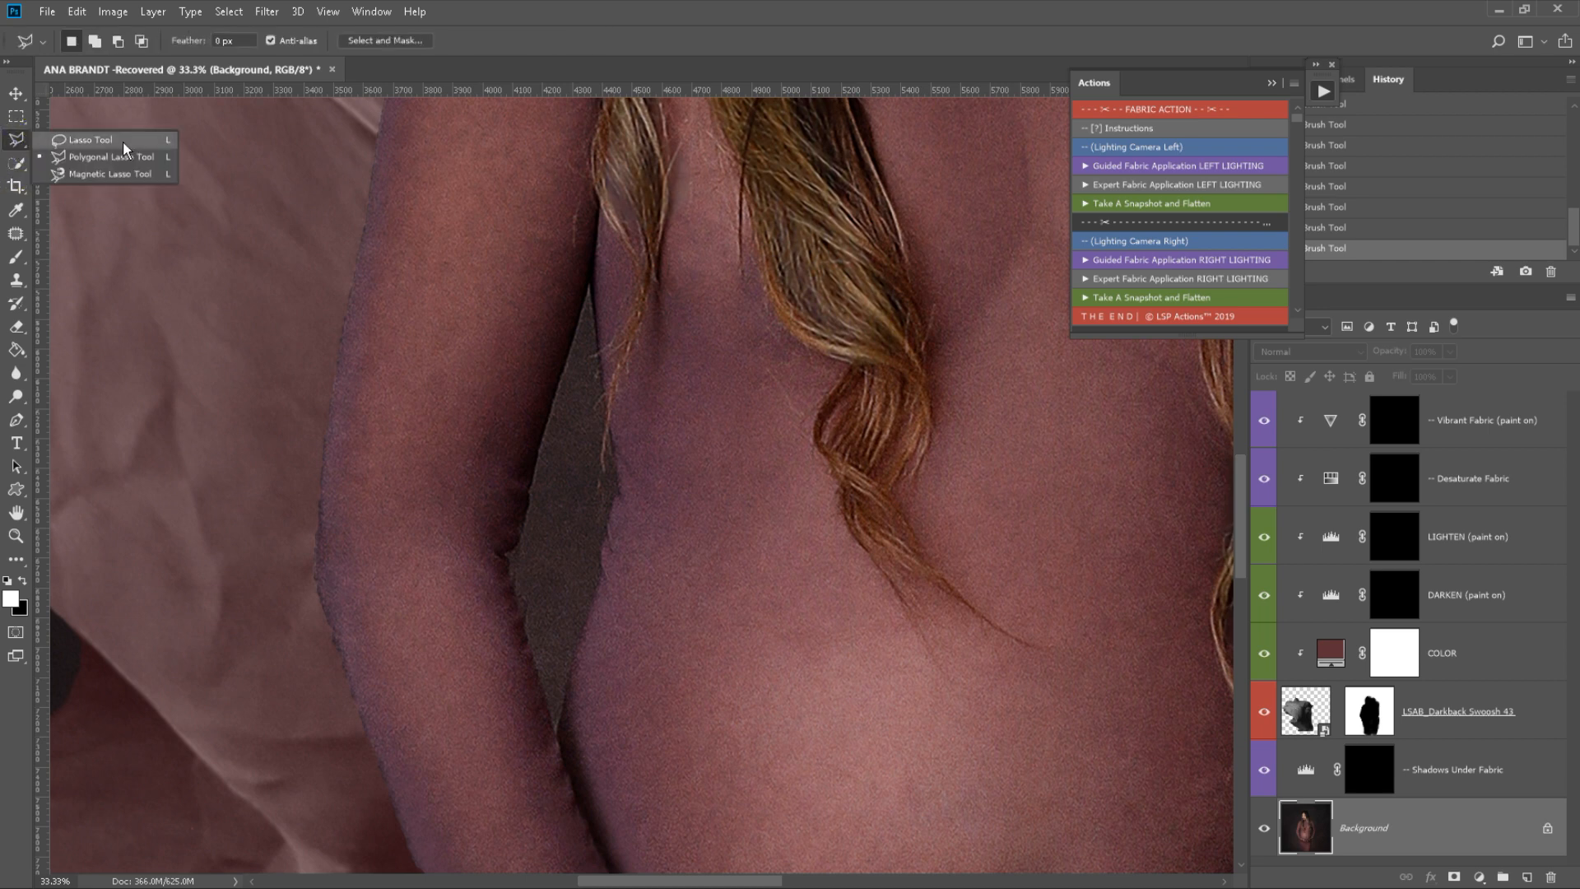
left_click(90, 176)
left_click(592, 290)
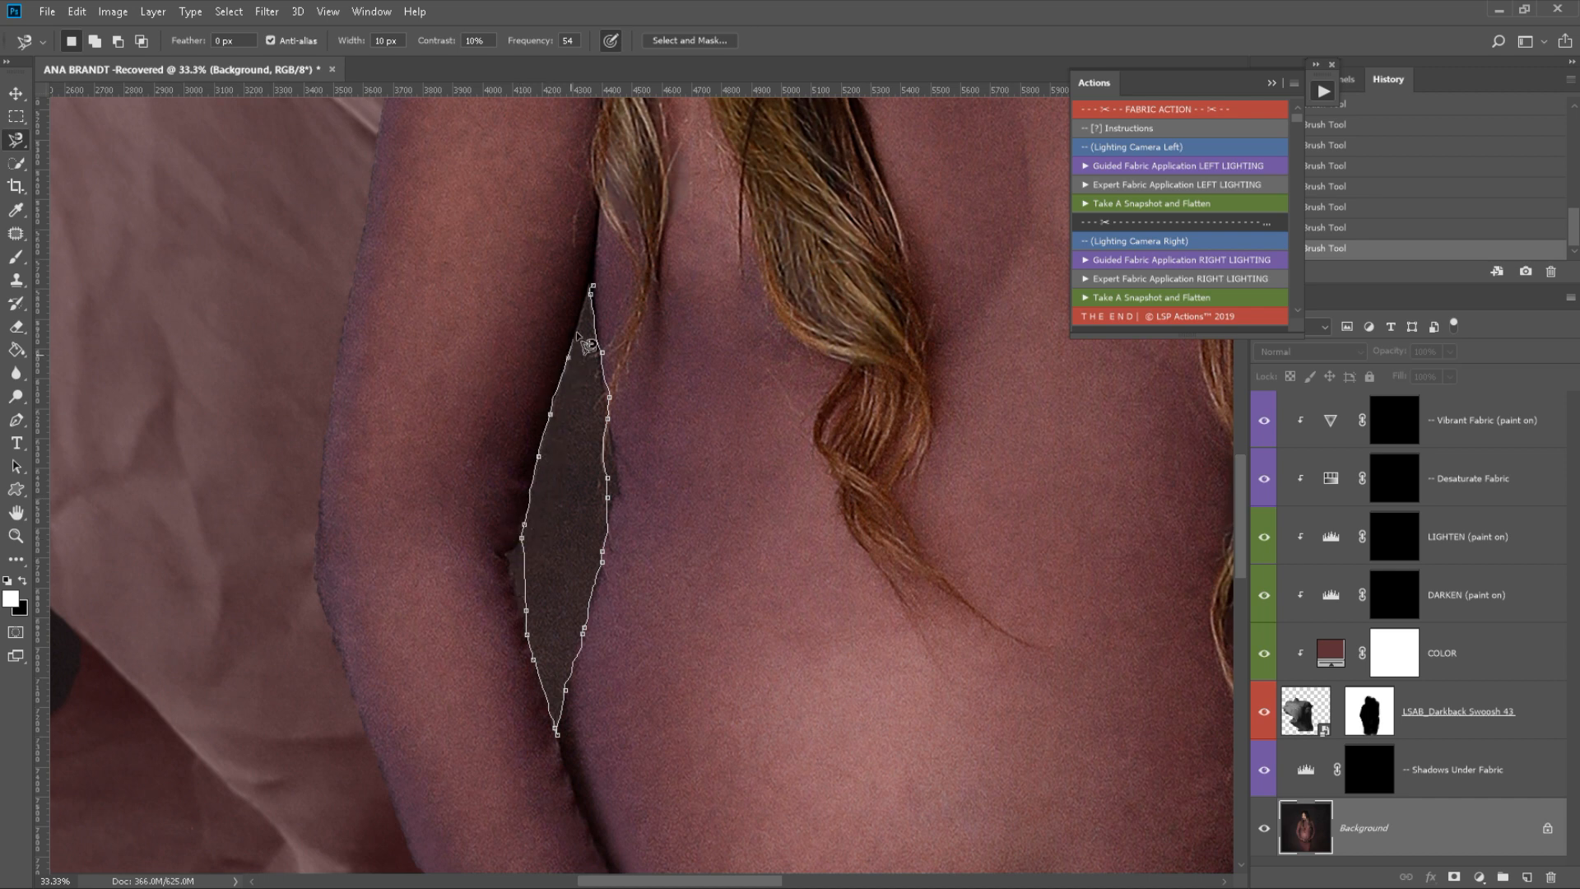
left_click(591, 289)
left_click(522, 531, "shift")
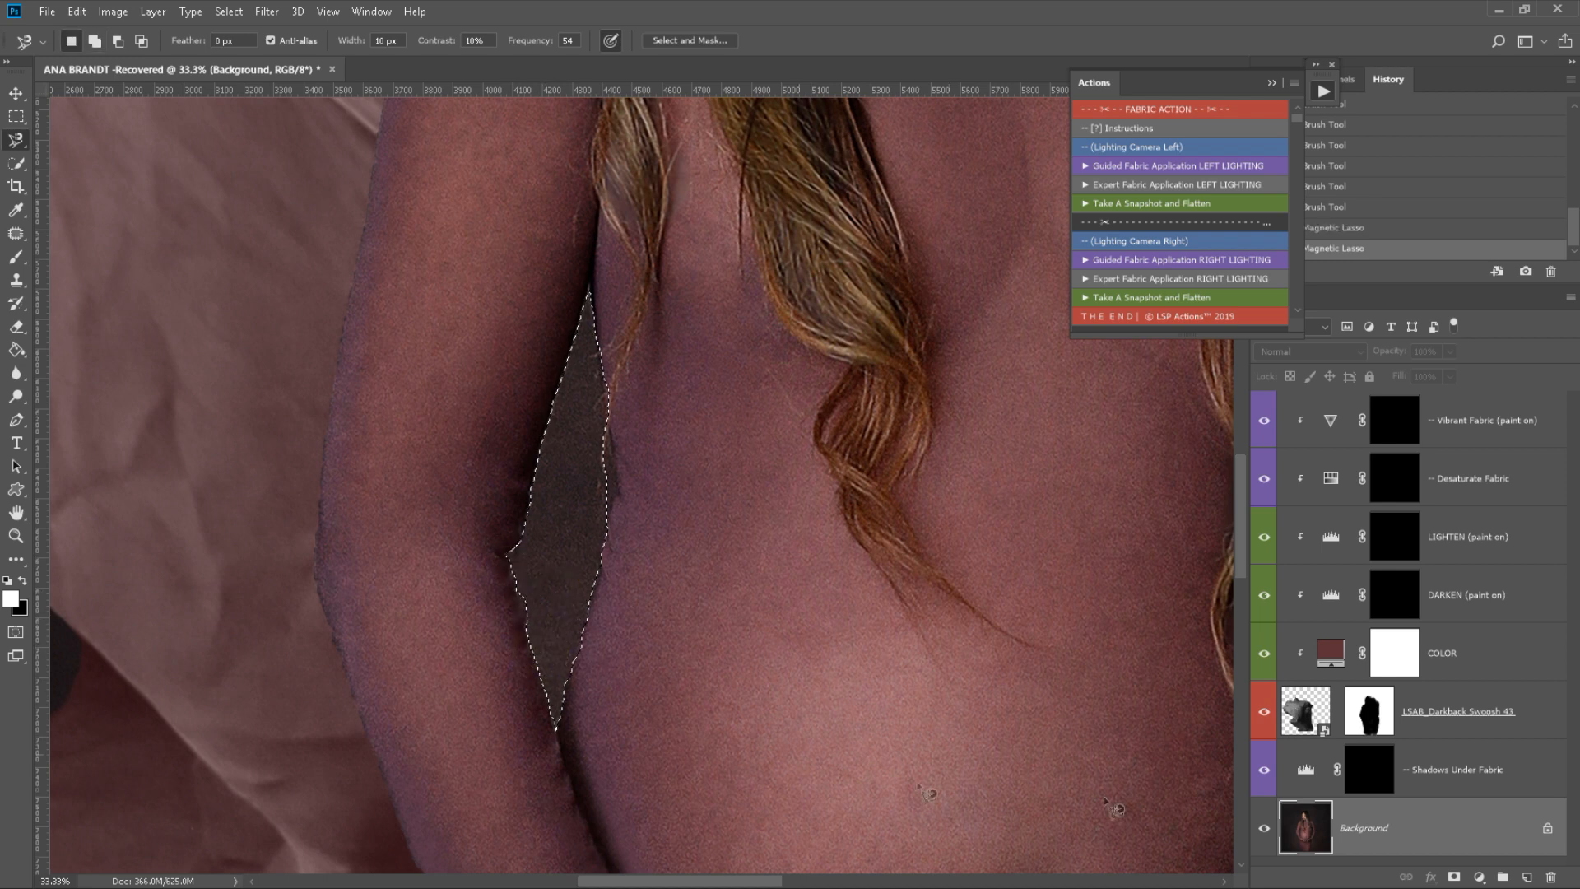
- Paint white on the fabric layer's mask inside the selection to bring the fabric back in the arm gap, and deselect
left_click(1372, 733)
key("b")
key("x")
key("x")
left_click(575, 427)
mouse_move(575, 427)
left_mouse_down()
mouse_move(584, 600)
mouse_move(603, 404)
mouse_move(638, 442)
mouse_move(604, 628)
left_mouse_up()
key("ctrl+d")
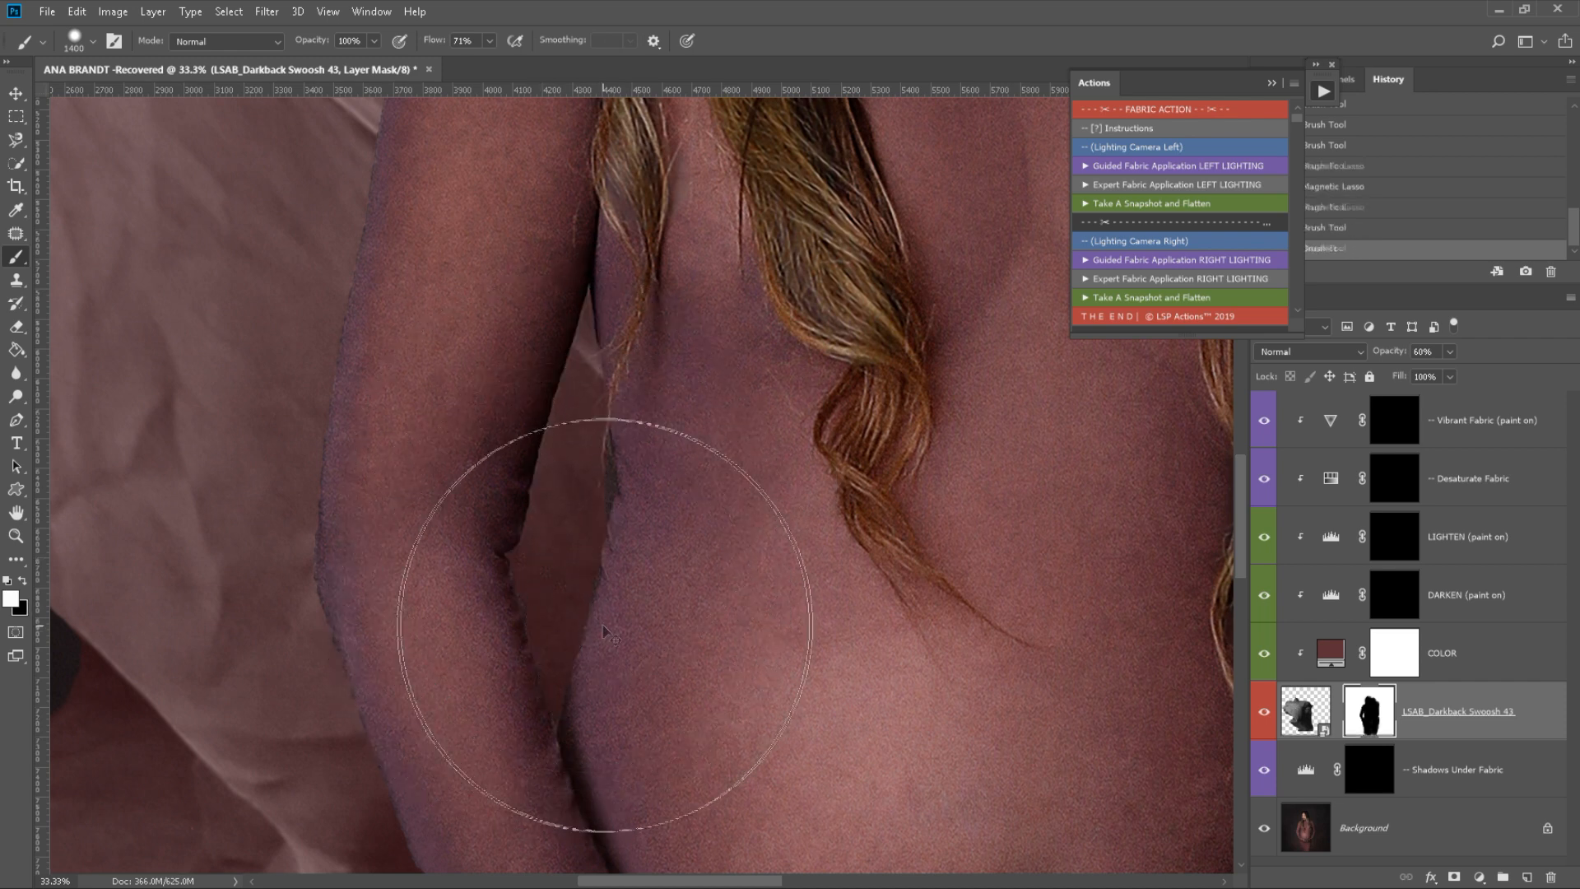
- Set the brush to black with 33% flow and 0% hardness for softening the fabric mask
key("z")
left_click(666, 582, "alt")
left_click(661, 585, "alt")
left_click(660, 587, "alt")
left_click(660, 589, "alt")
left_click(660, 590, "alt")
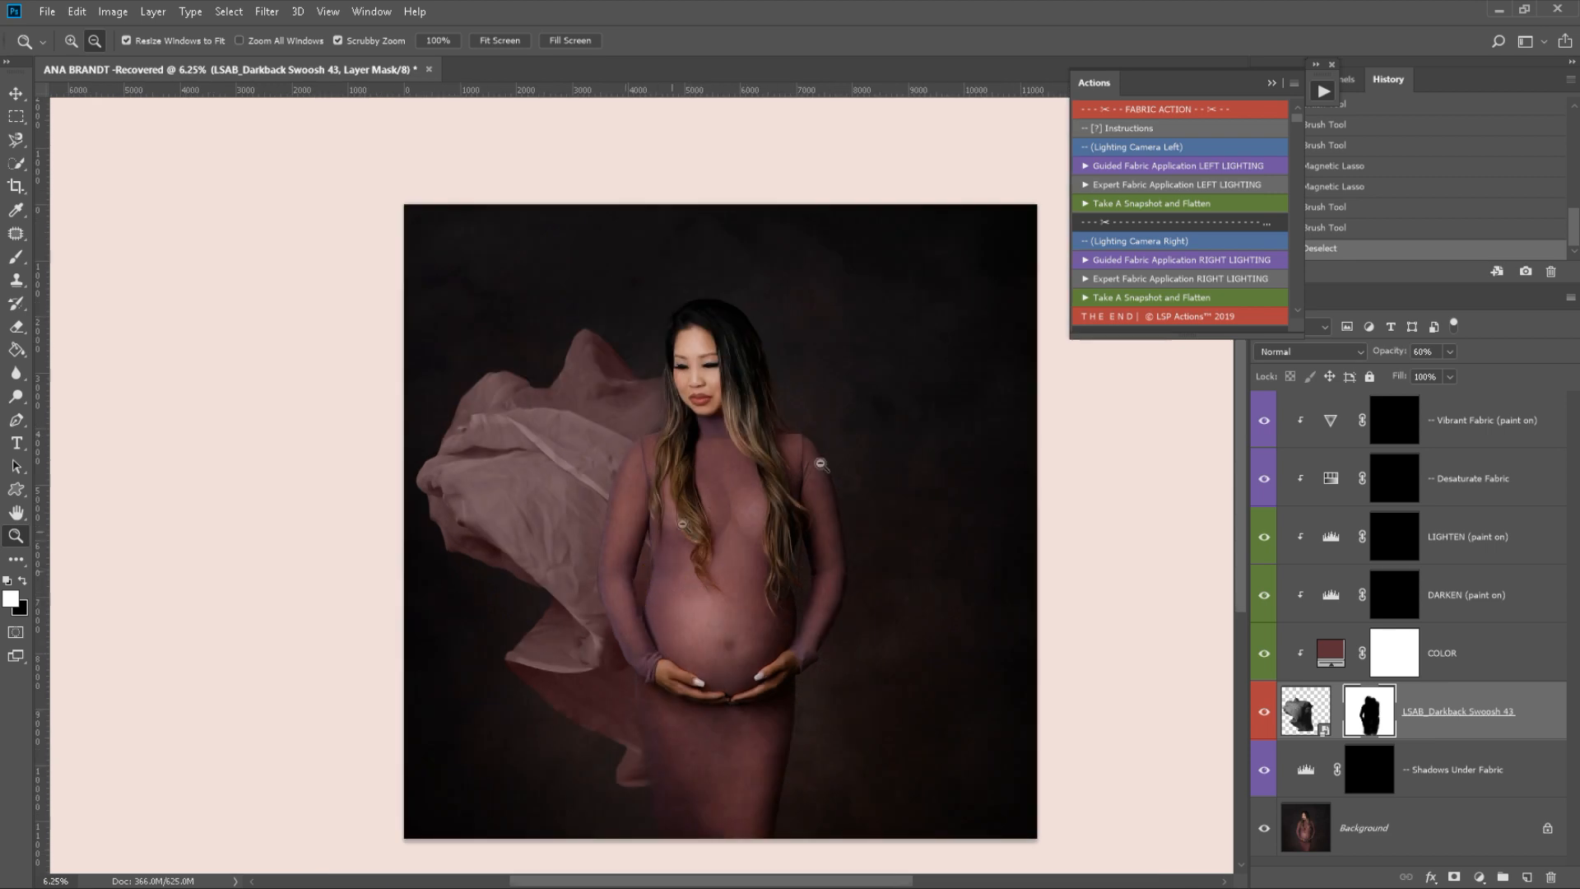
key("b")
key("x")
left_click(490, 40)
left_click(458, 61)
left_click(793, 430)
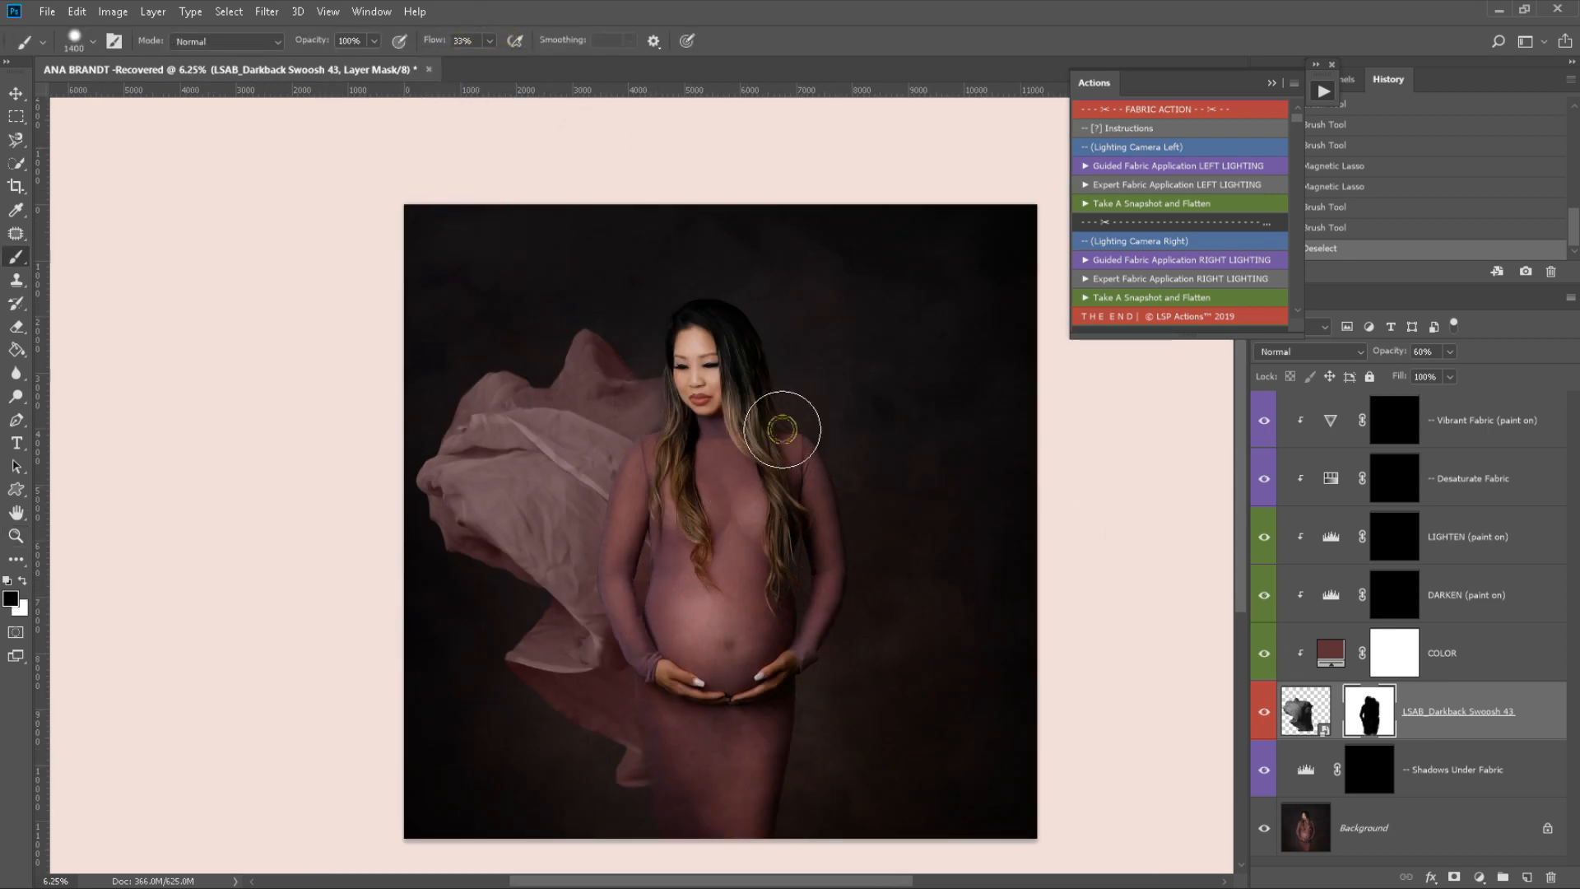
right_click(782, 432)
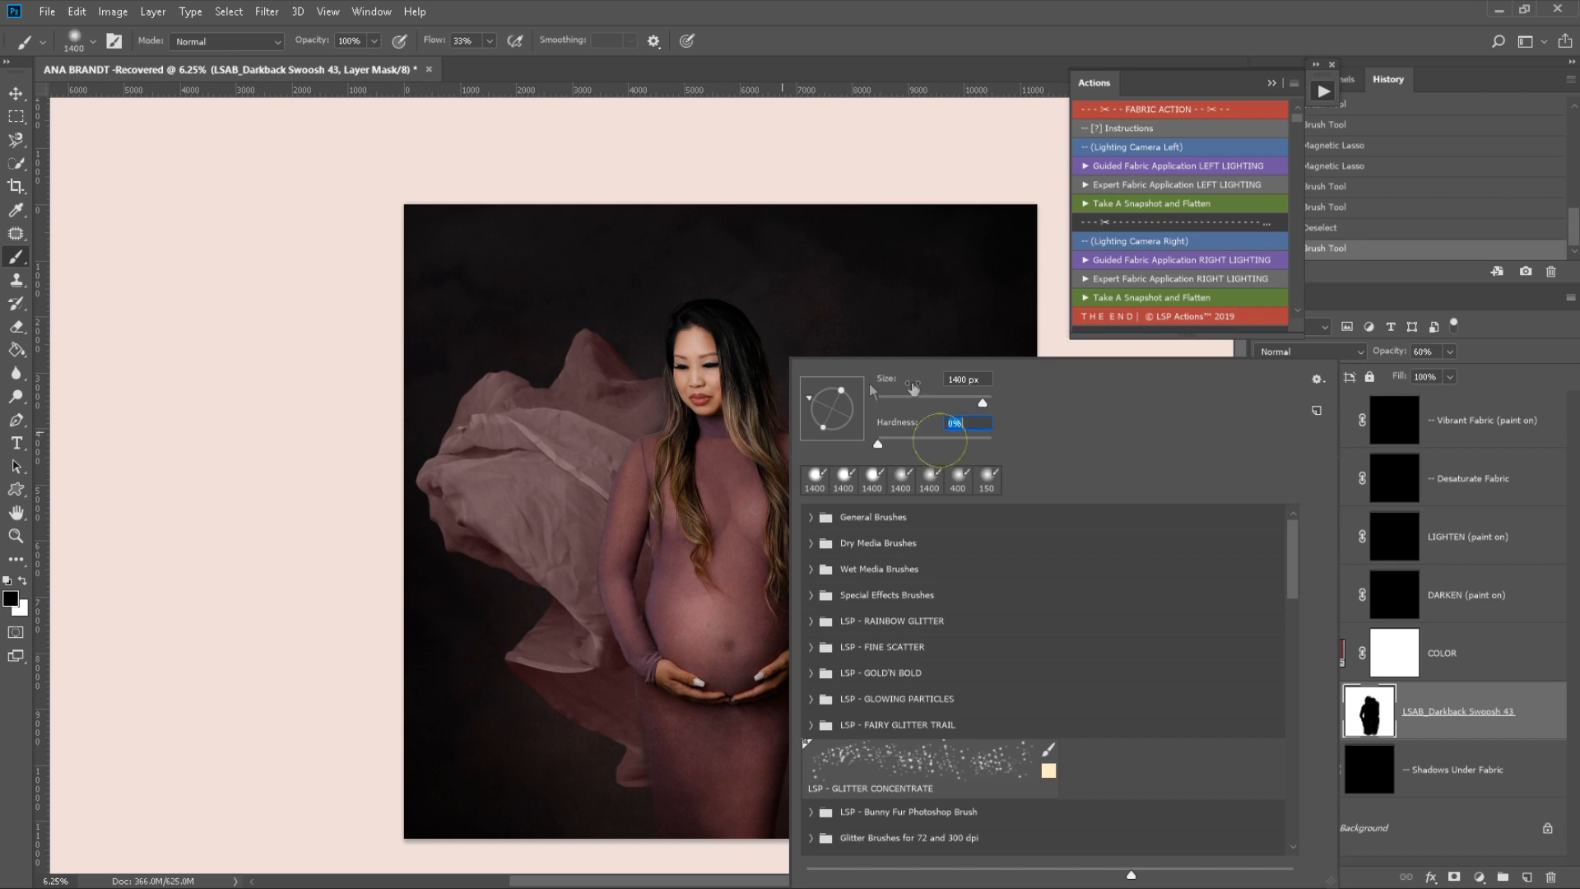
left_click(826, 333)
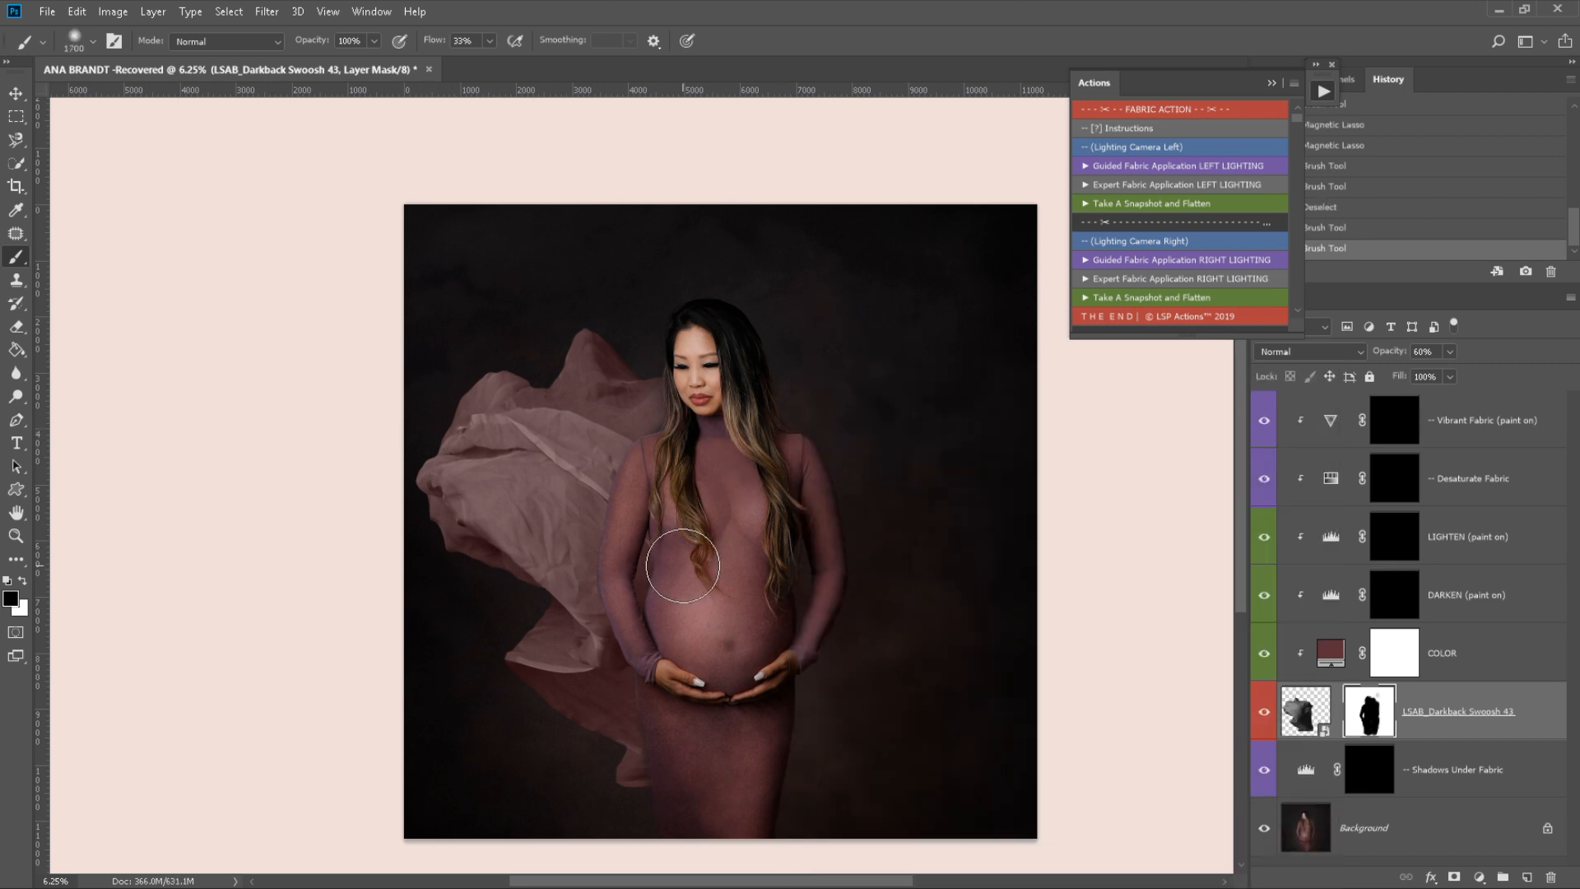
- Enlarge the brush to 3000 px and fade the fabric mask along the woman's arm, hip and shoulder
key("]")
mouse_move(667, 551)
left_mouse_down()
mouse_move(663, 612)
mouse_move(643, 526)
mouse_move(626, 531)
mouse_move(660, 691)
left_mouse_up()
mouse_move(609, 621)
left_mouse_down()
mouse_move(625, 744)
mouse_move(652, 705)
left_mouse_up()
left_click(642, 445)
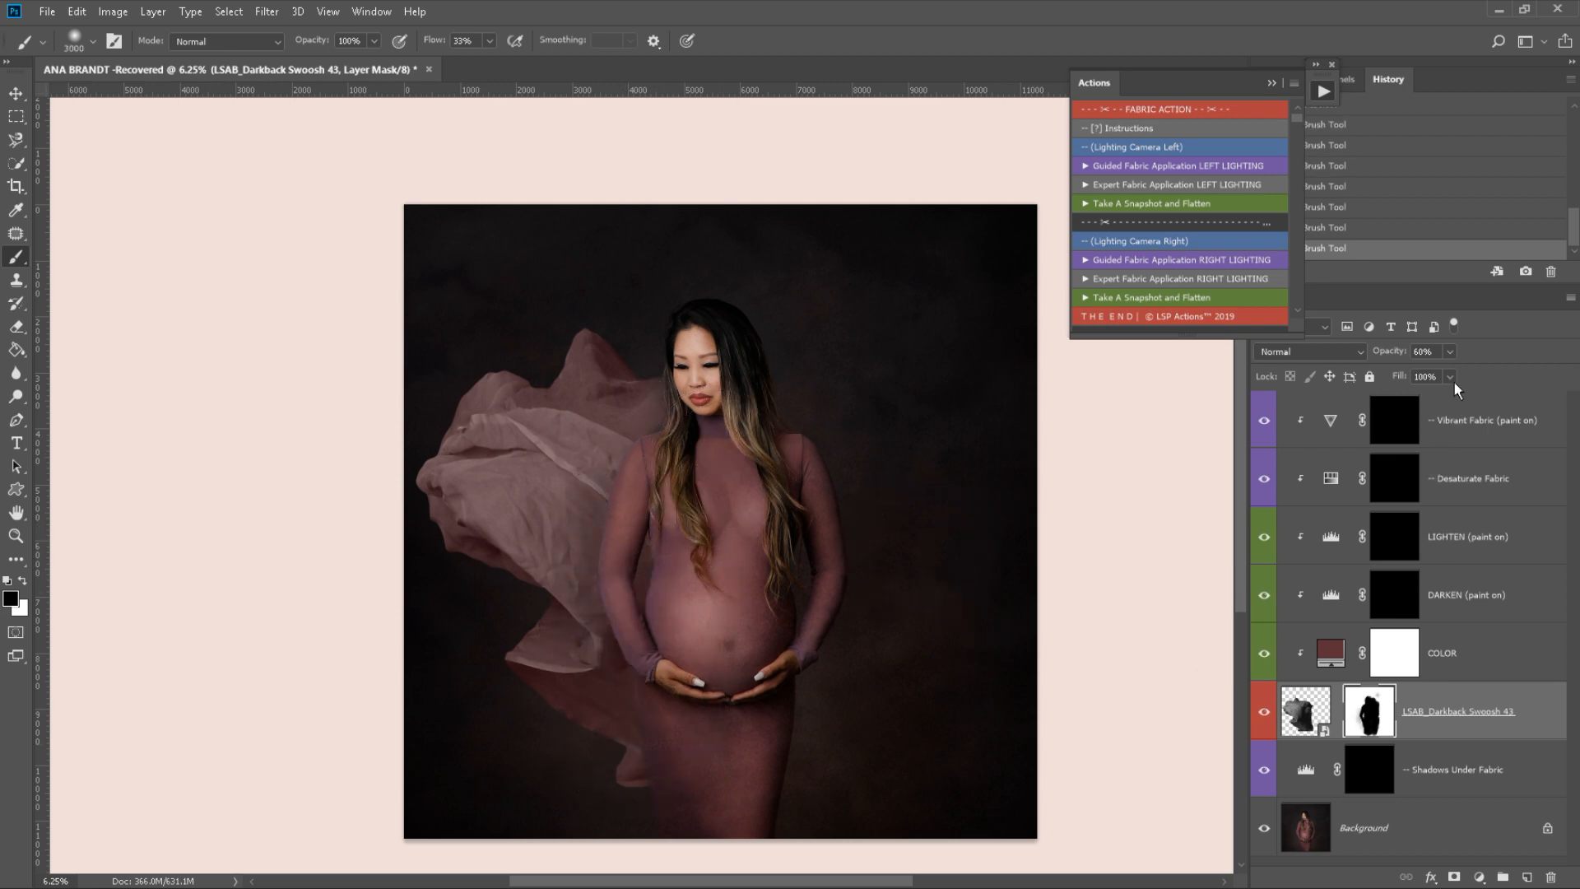
- Raise the fabric layer's opacity to 100% and fade its mask further beside the woman's arm and skirt
left_click_drag(1458, 379, 1487, 372)
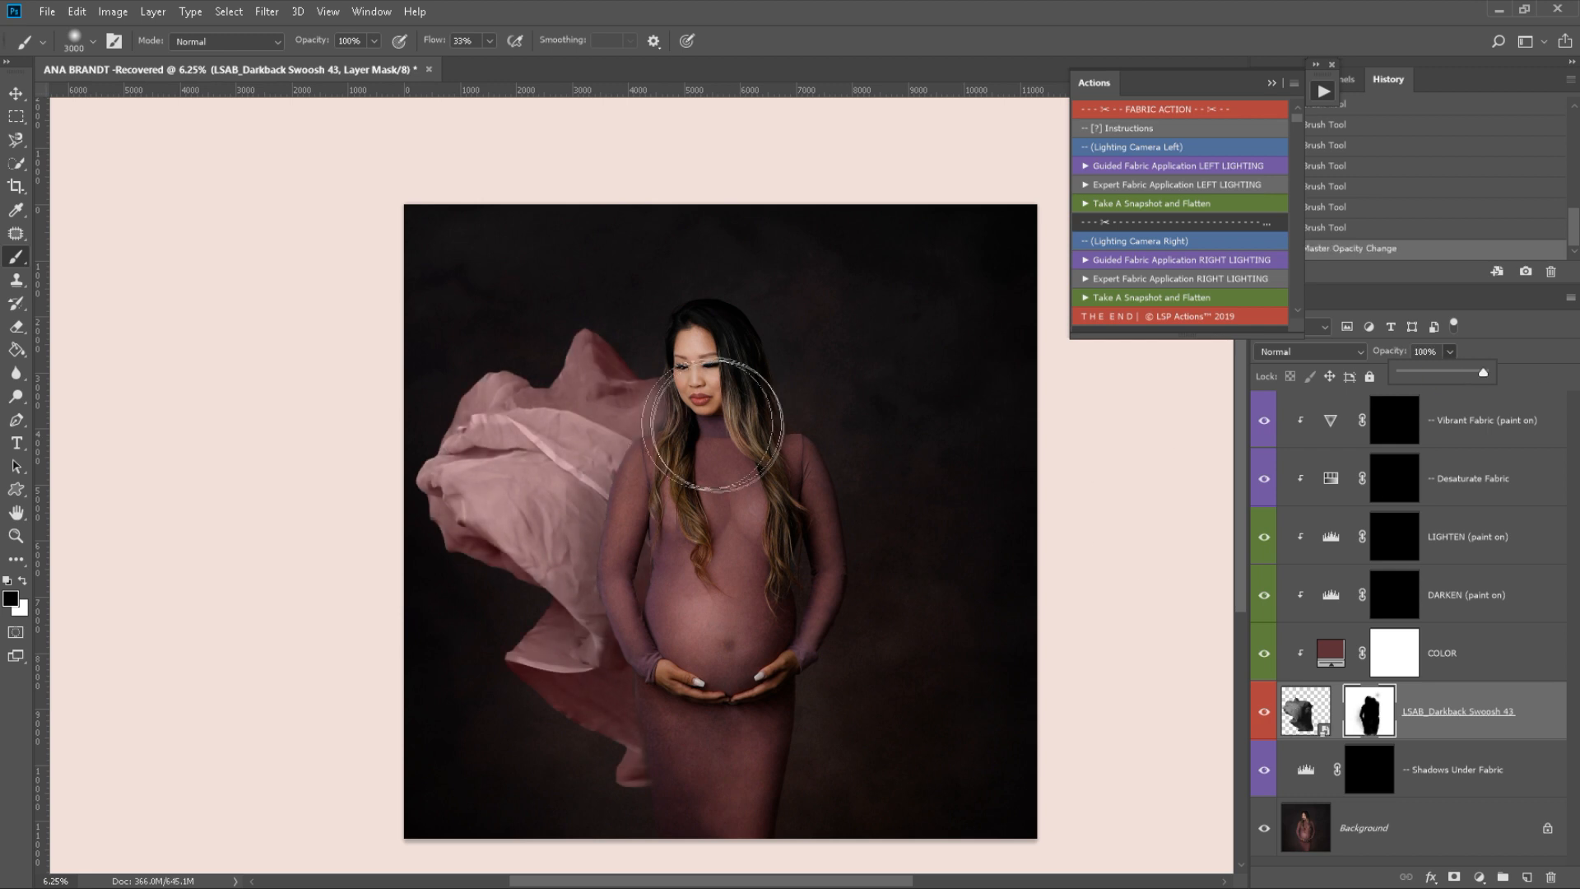
left_click(633, 495)
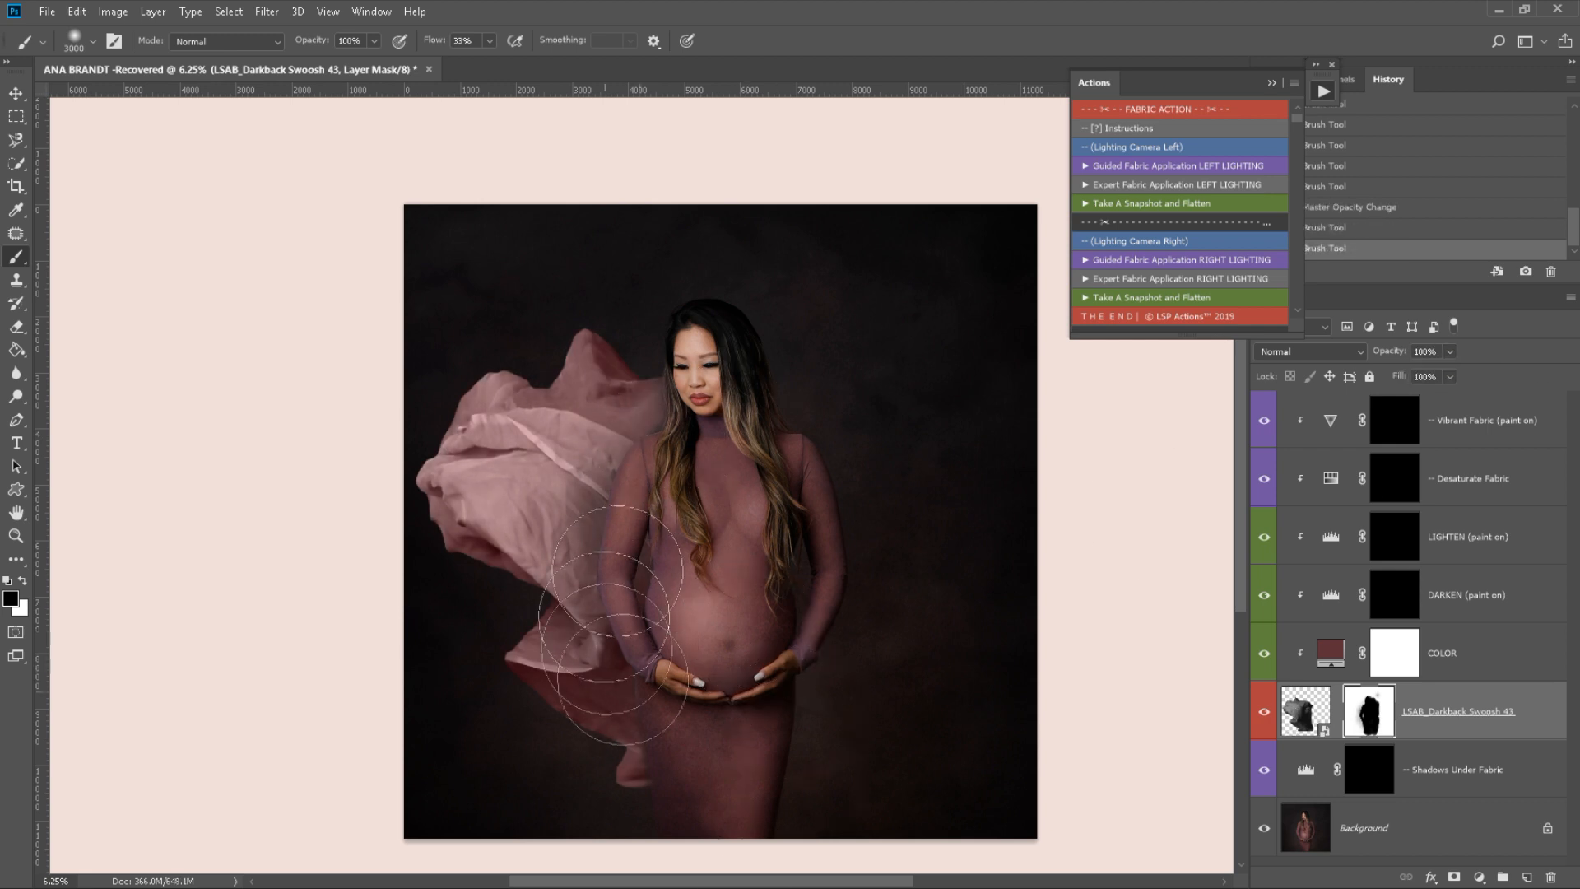
left_click(654, 560)
left_click(646, 536)
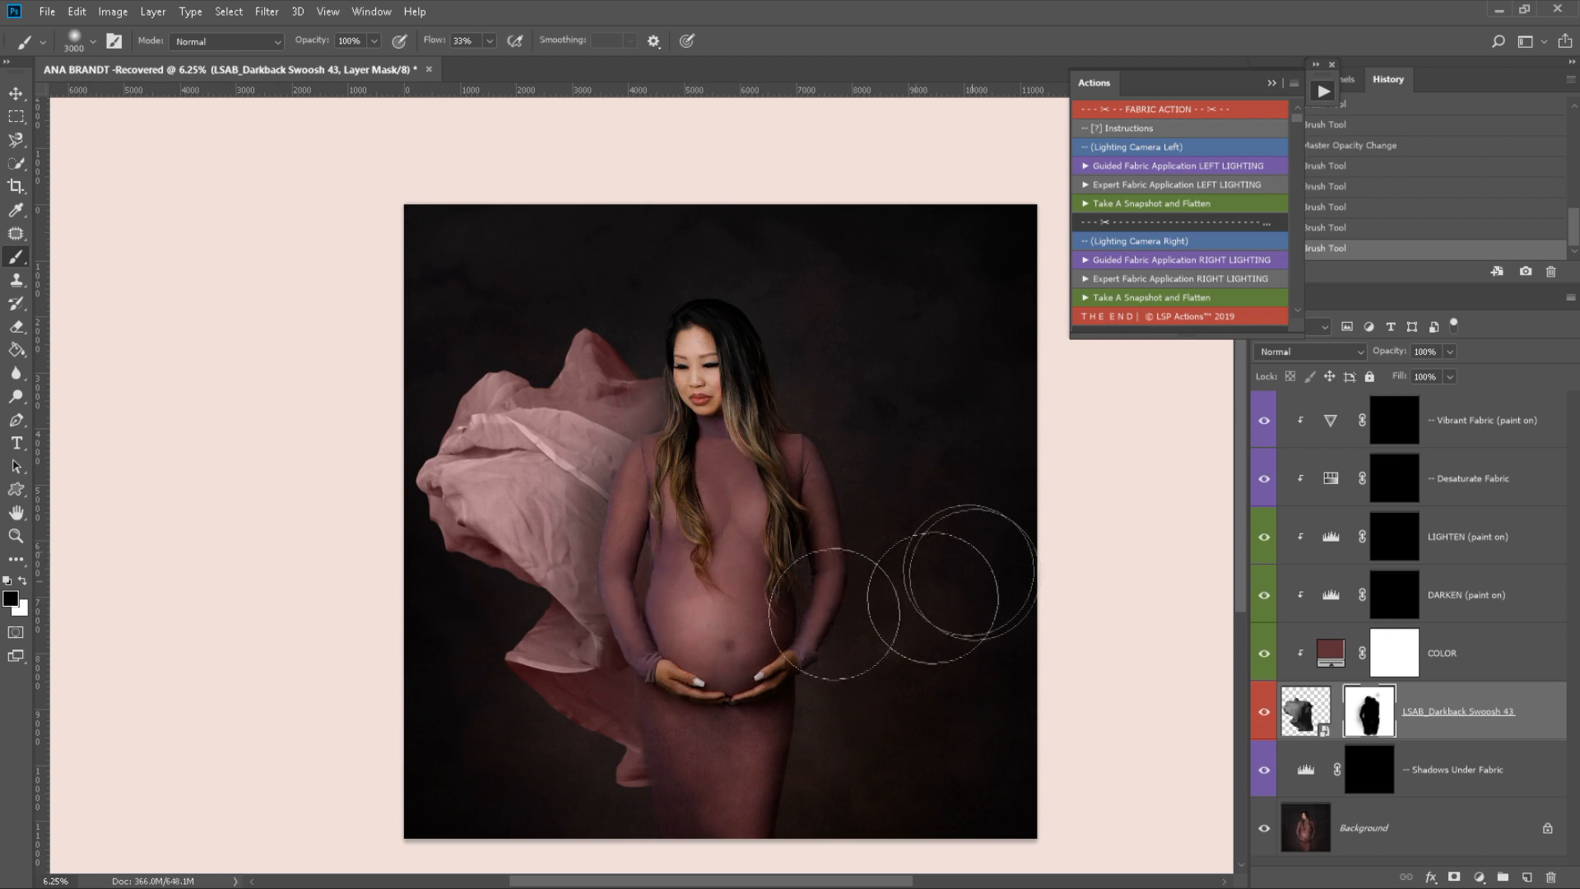
left_click(673, 757)
left_click(629, 804)
left_click(634, 796)
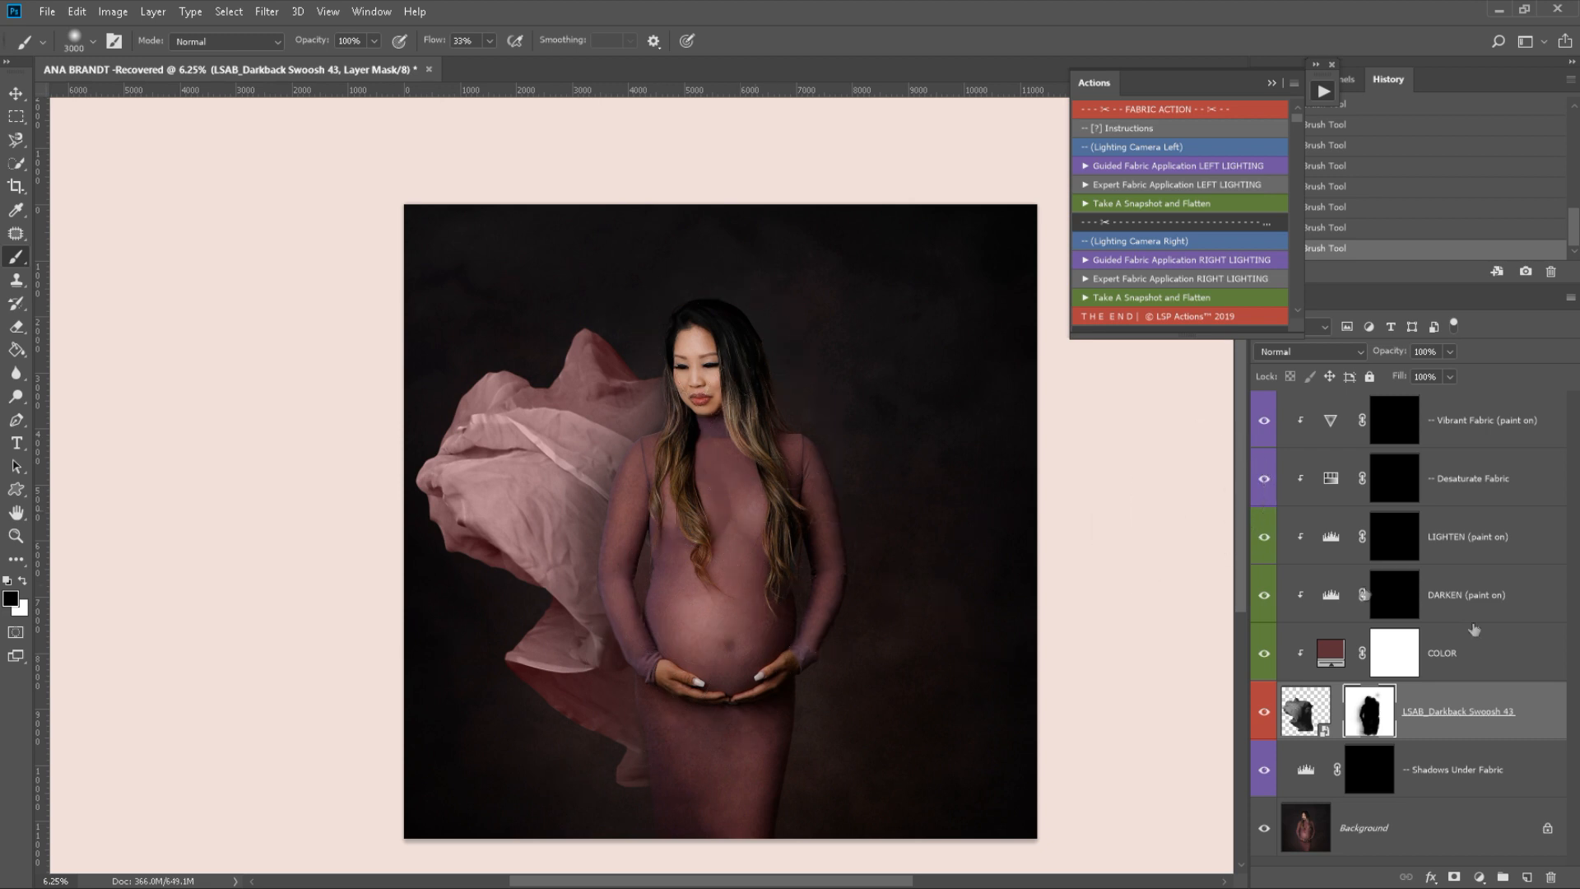
- Paint white on the DARKEN (paint on) mask over the fabric nearest the woman's head and arm to deepen it
left_click(1387, 601)
key("x")
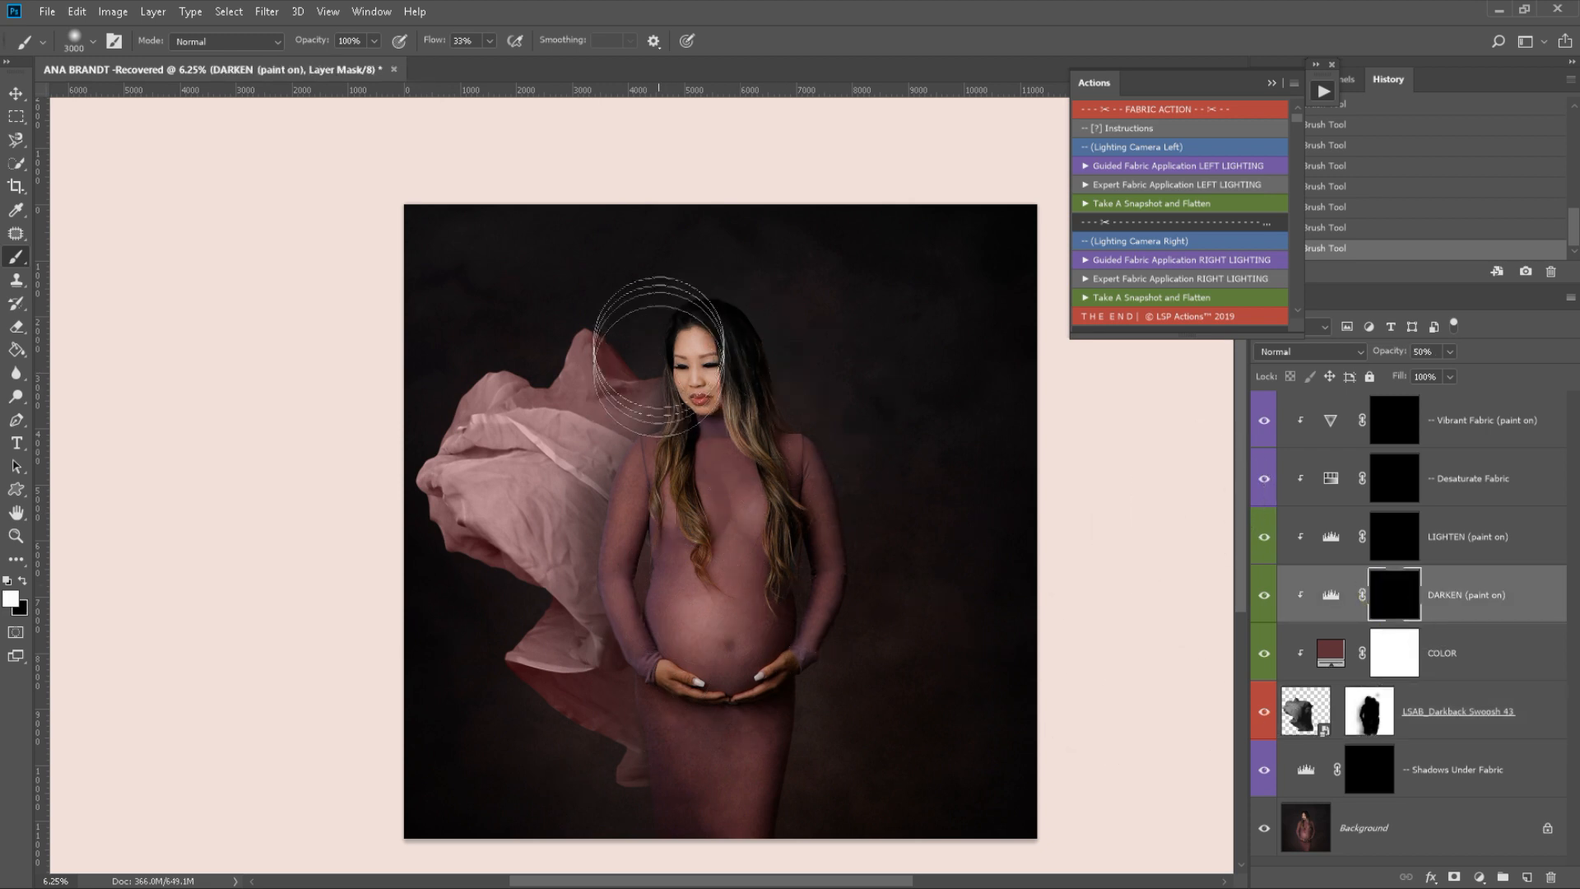
mouse_move(659, 271)
left_mouse_down()
mouse_move(497, 494)
mouse_move(588, 593)
mouse_move(456, 570)
mouse_move(618, 313)
mouse_move(494, 445)
mouse_move(568, 312)
mouse_move(510, 428)
mouse_move(550, 400)
mouse_move(568, 428)
mouse_move(583, 338)
mouse_move(553, 451)
mouse_move(576, 510)
mouse_move(617, 529)
left_mouse_up()
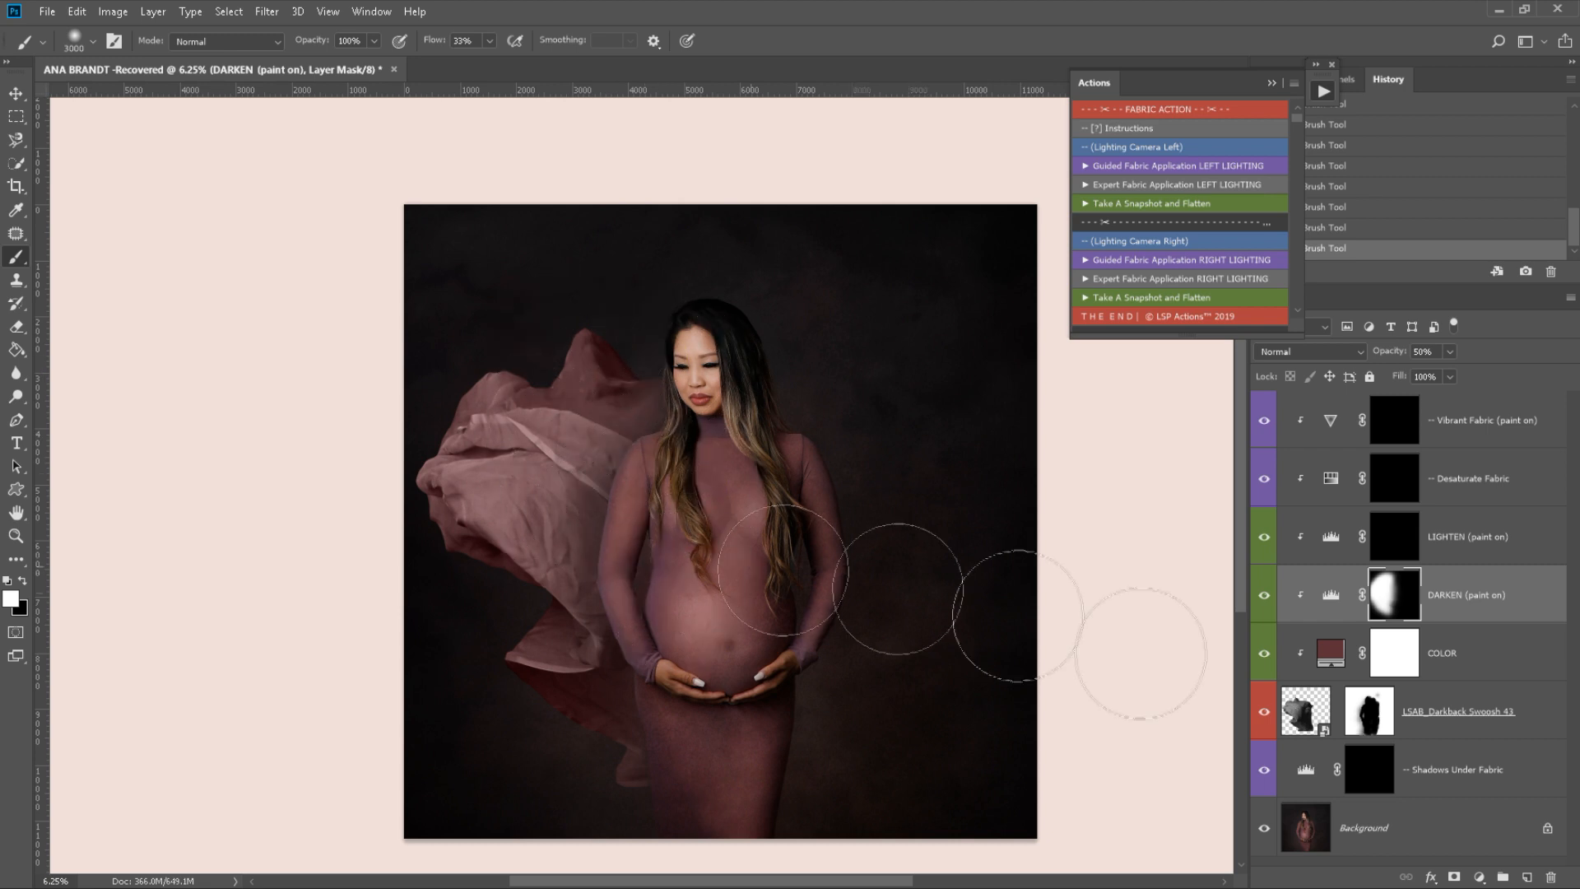
- Paint white on the Shadows Under Fabric mask around the lower fabric and beside the arm, enlarging the brush to 4700 px
left_click(1380, 783)
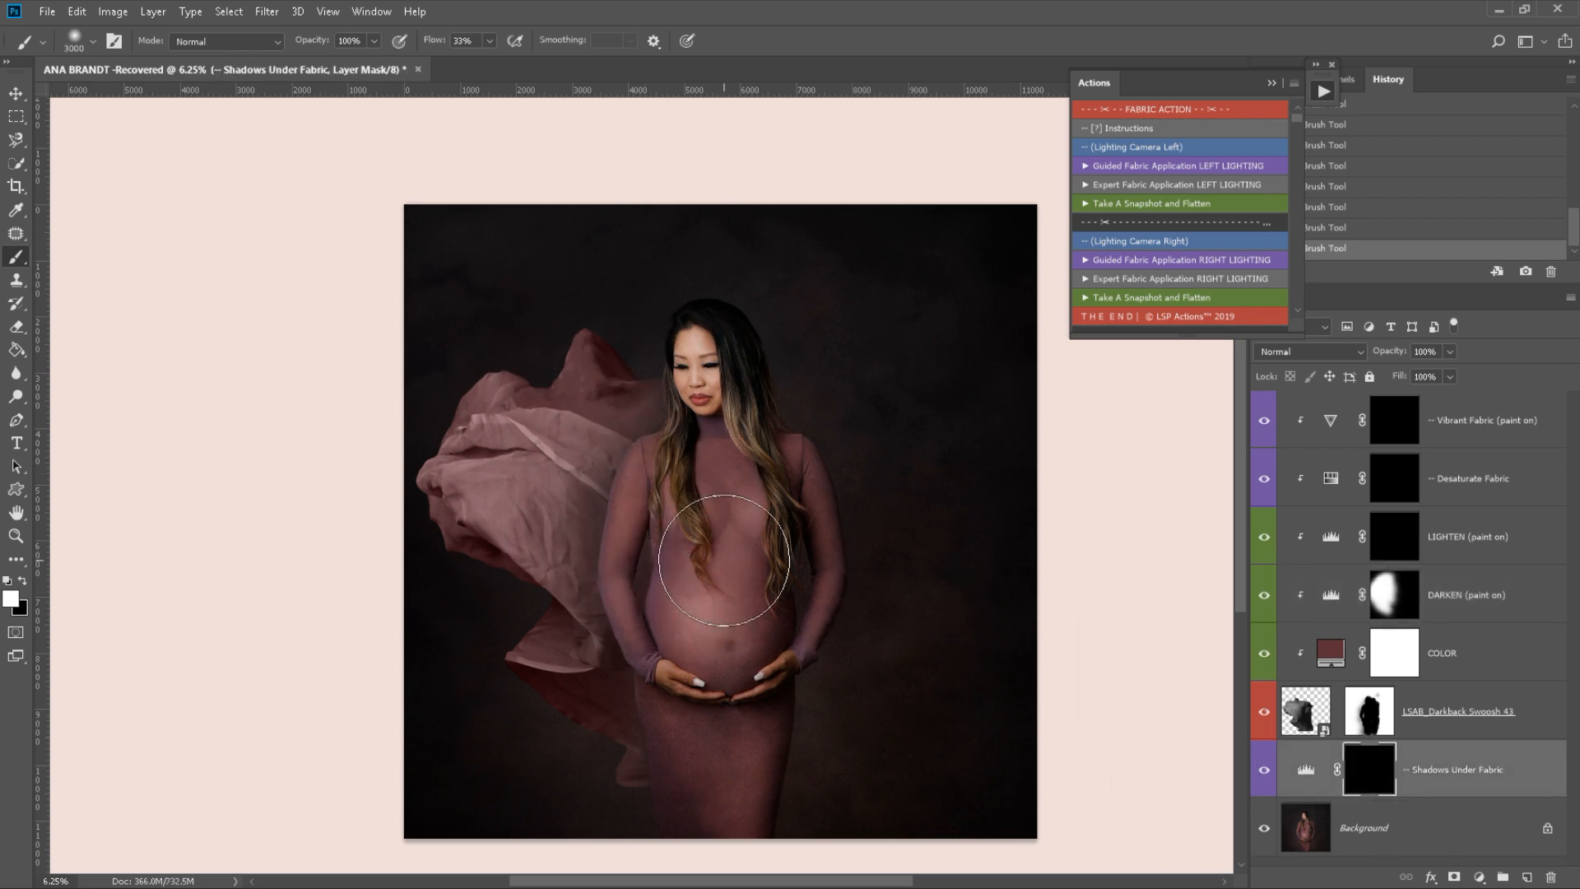
mouse_move(624, 706)
left_mouse_down()
mouse_move(642, 782)
mouse_move(645, 758)
mouse_move(613, 751)
left_mouse_up()
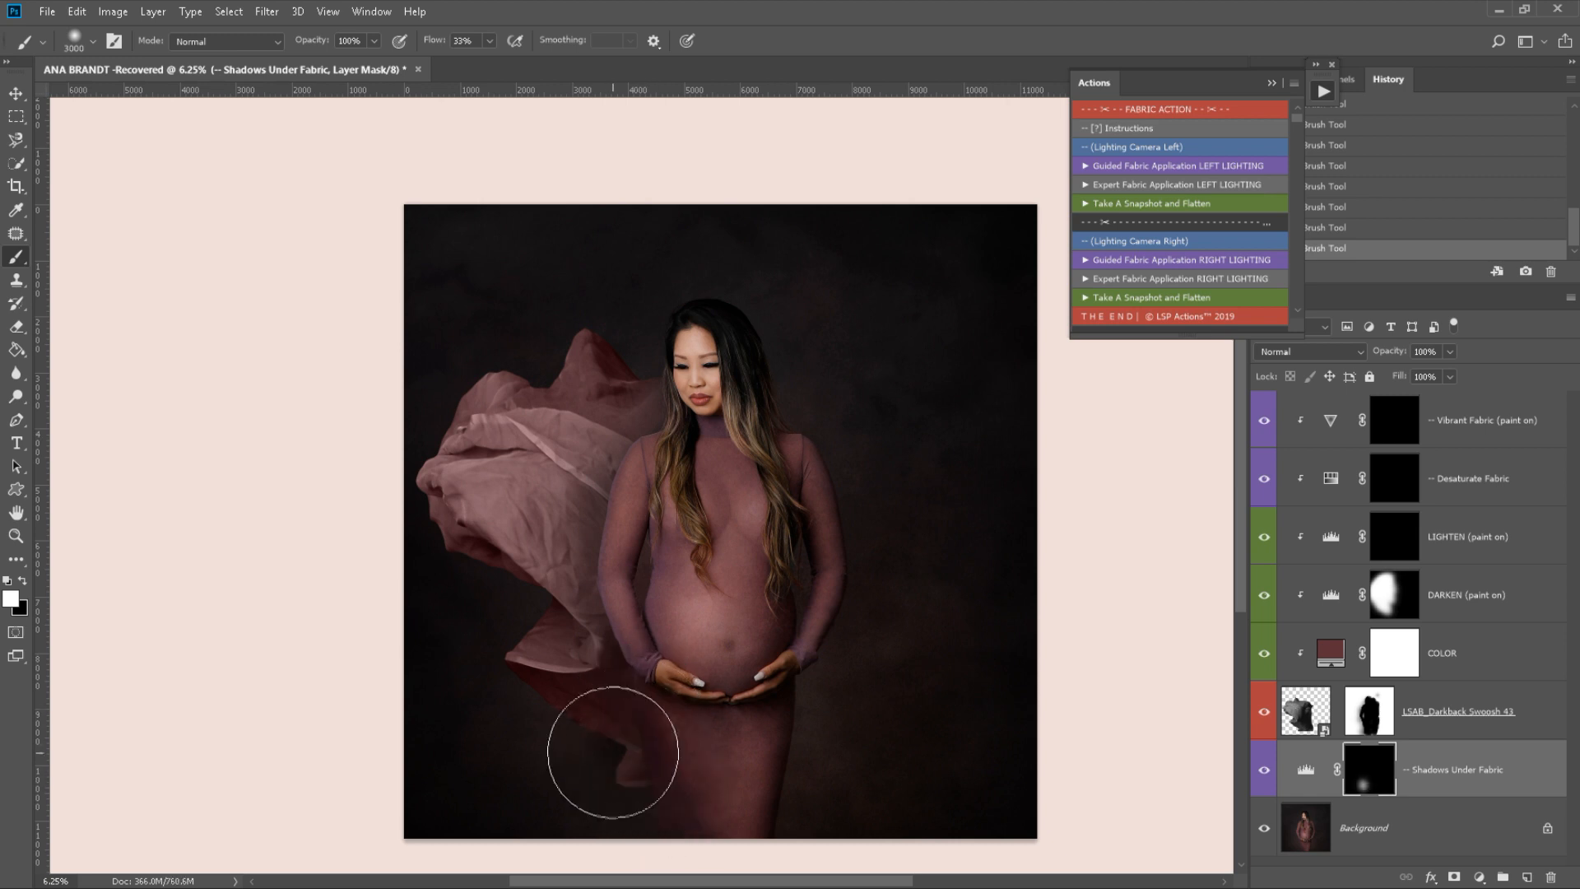
key("bracketright")
key("bracketright")
key("bracketright")
key("bracketright")
key("bracketright")
key("bracketright")
key("bracketright")
key("bracketright")
key("bracketright")
key("bracketright")
key("bracketright")
key("bracketright")
key("bracketright")
key("bracketright")
key("bracketright")
key("bracketright")
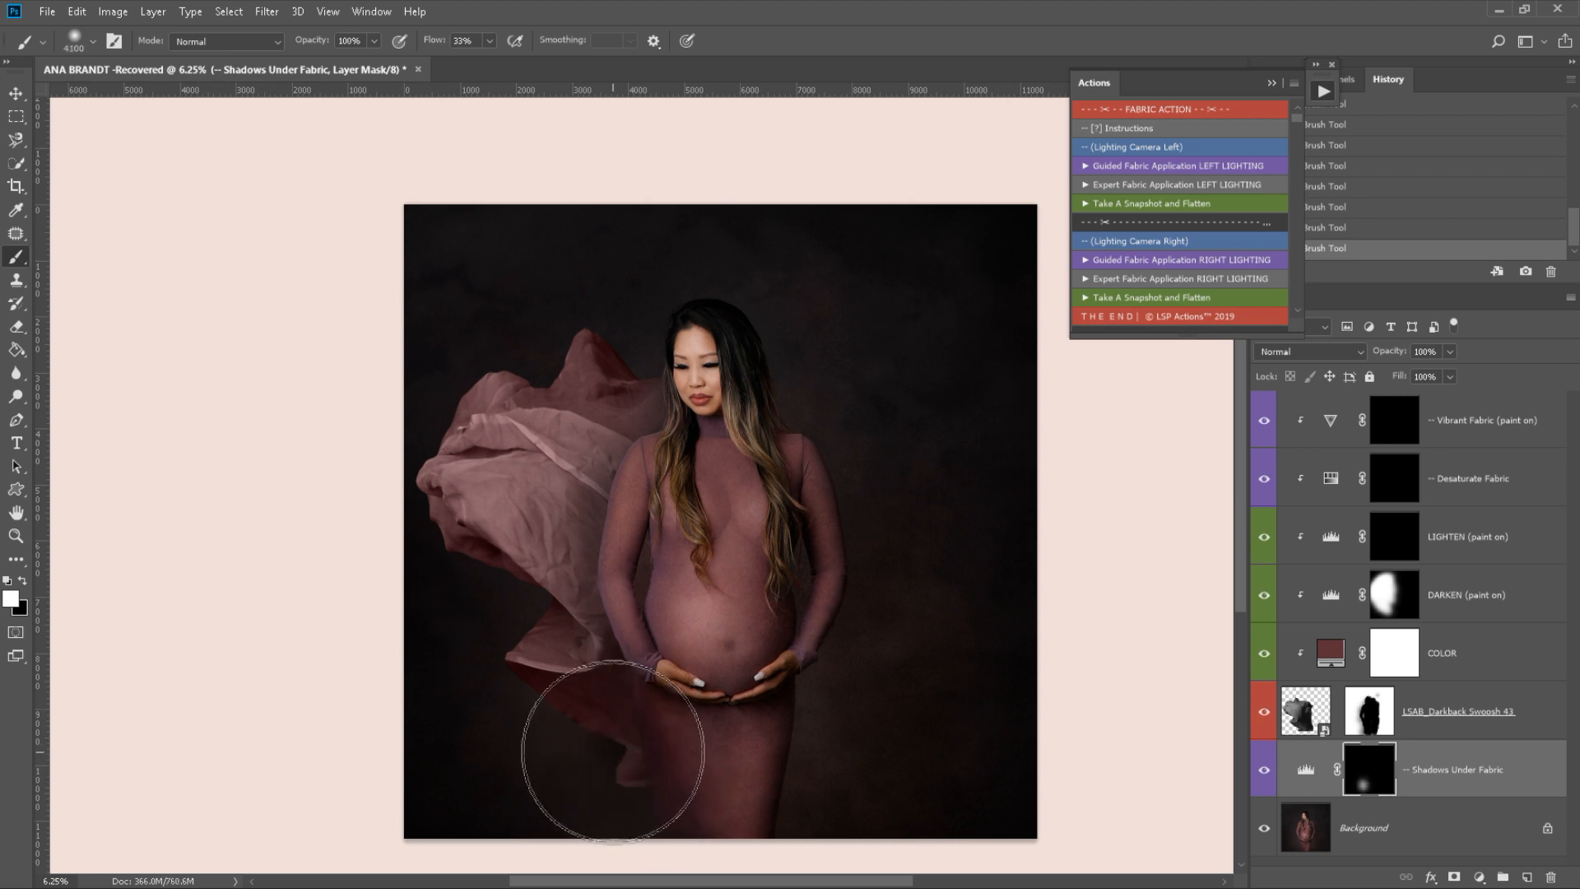
left_click_drag(613, 716, 625, 593)
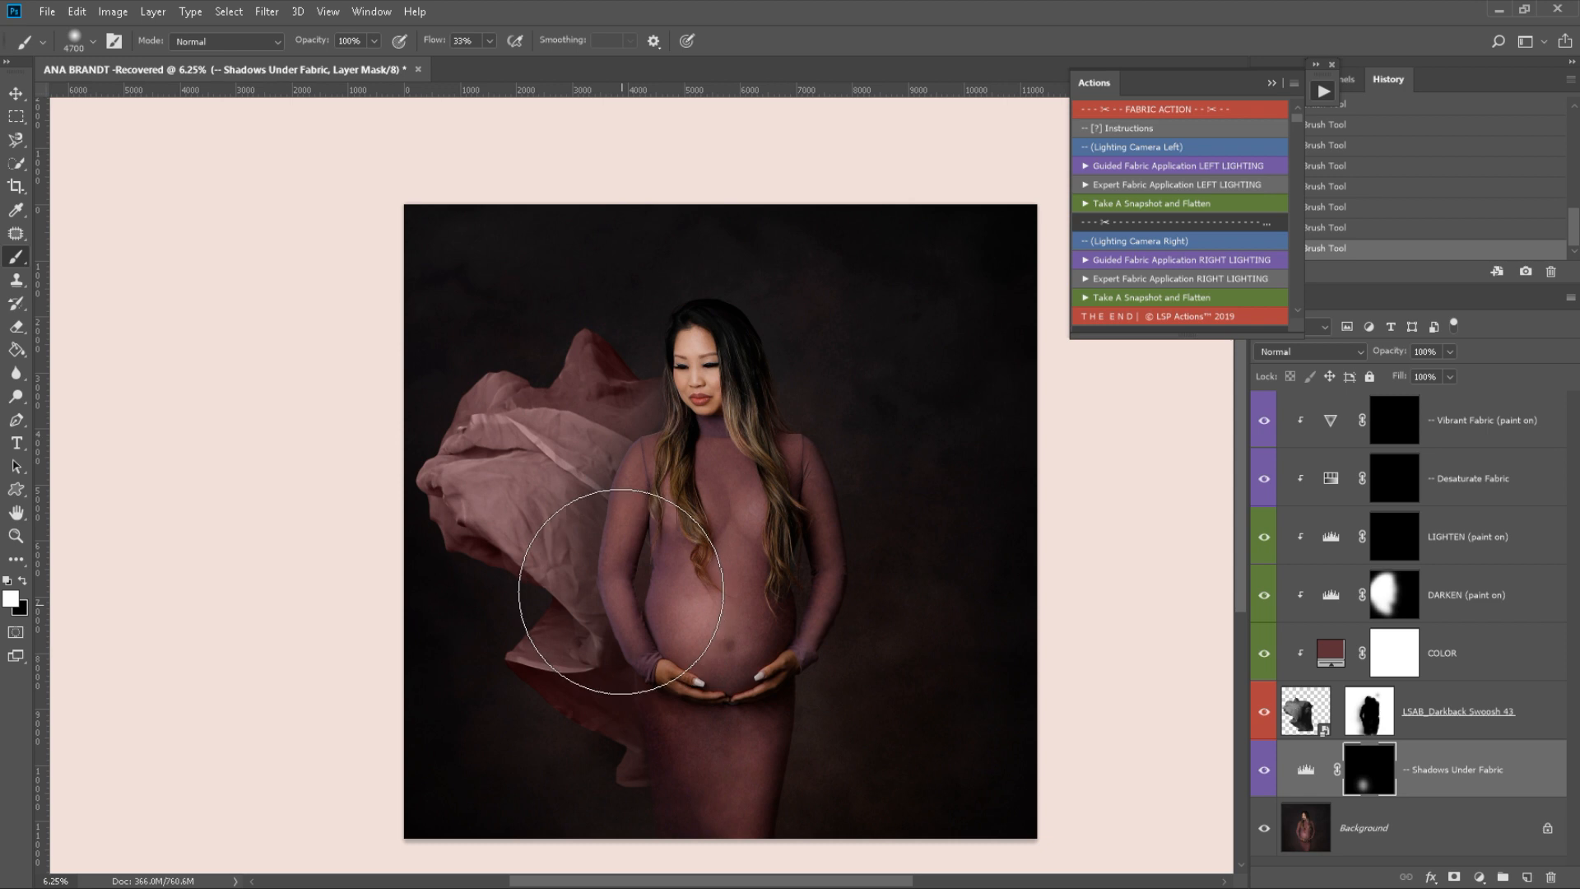
- Extend the painted shadow beside the woman's arm, above her head and beside her skirt, and touch up the mask with black
mouse_move(642, 500)
left_mouse_down()
mouse_move(665, 444)
mouse_move(592, 656)
mouse_move(636, 560)
left_mouse_up()
left_click(645, 261)
key("x")
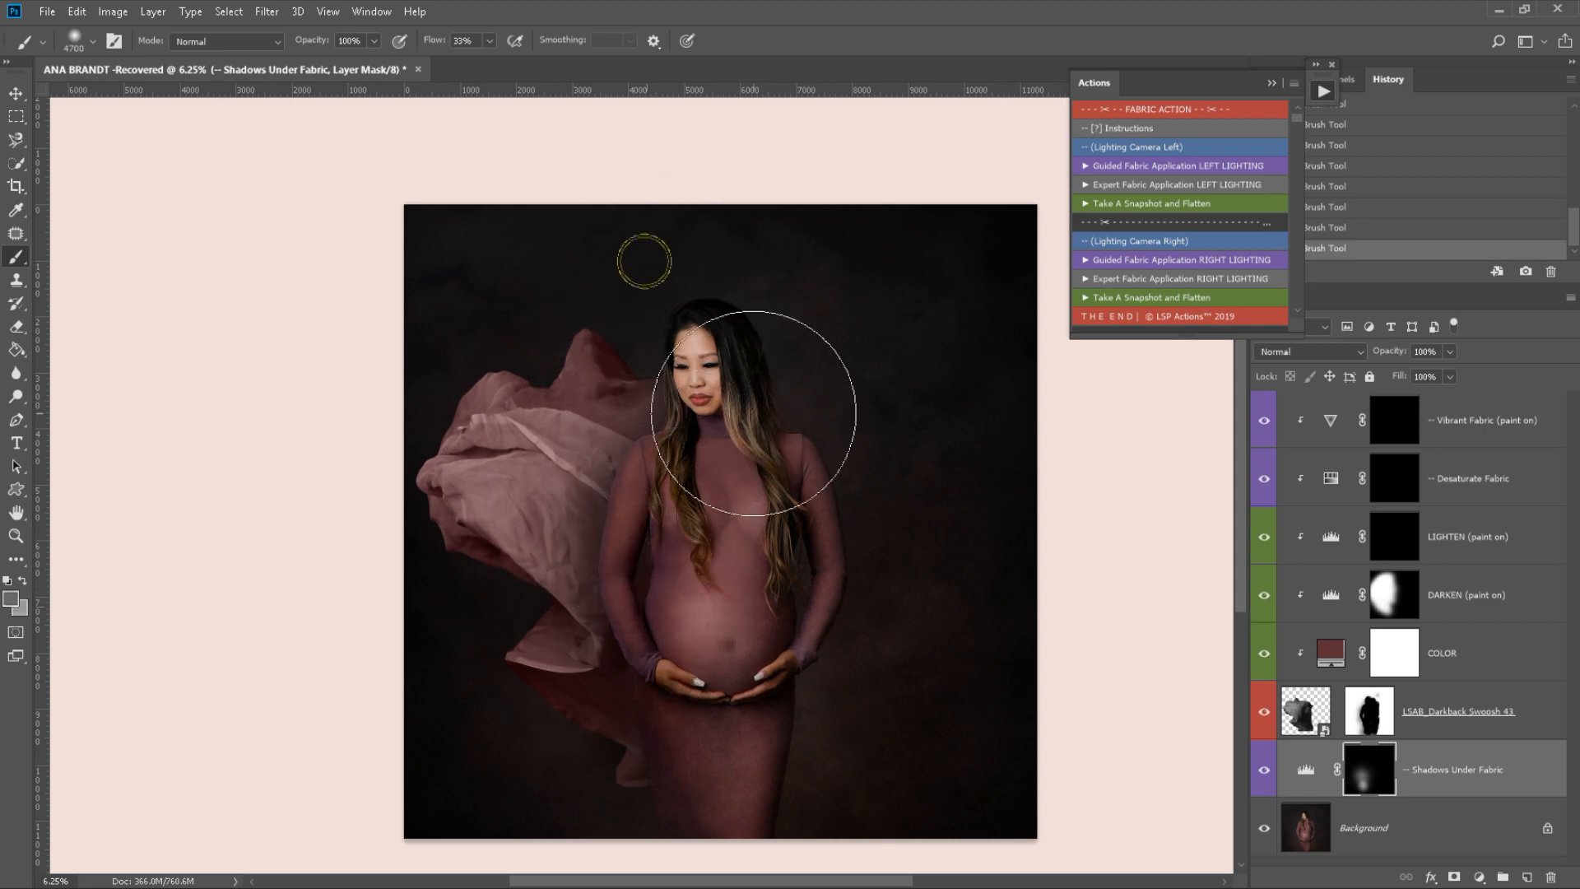
key("x")
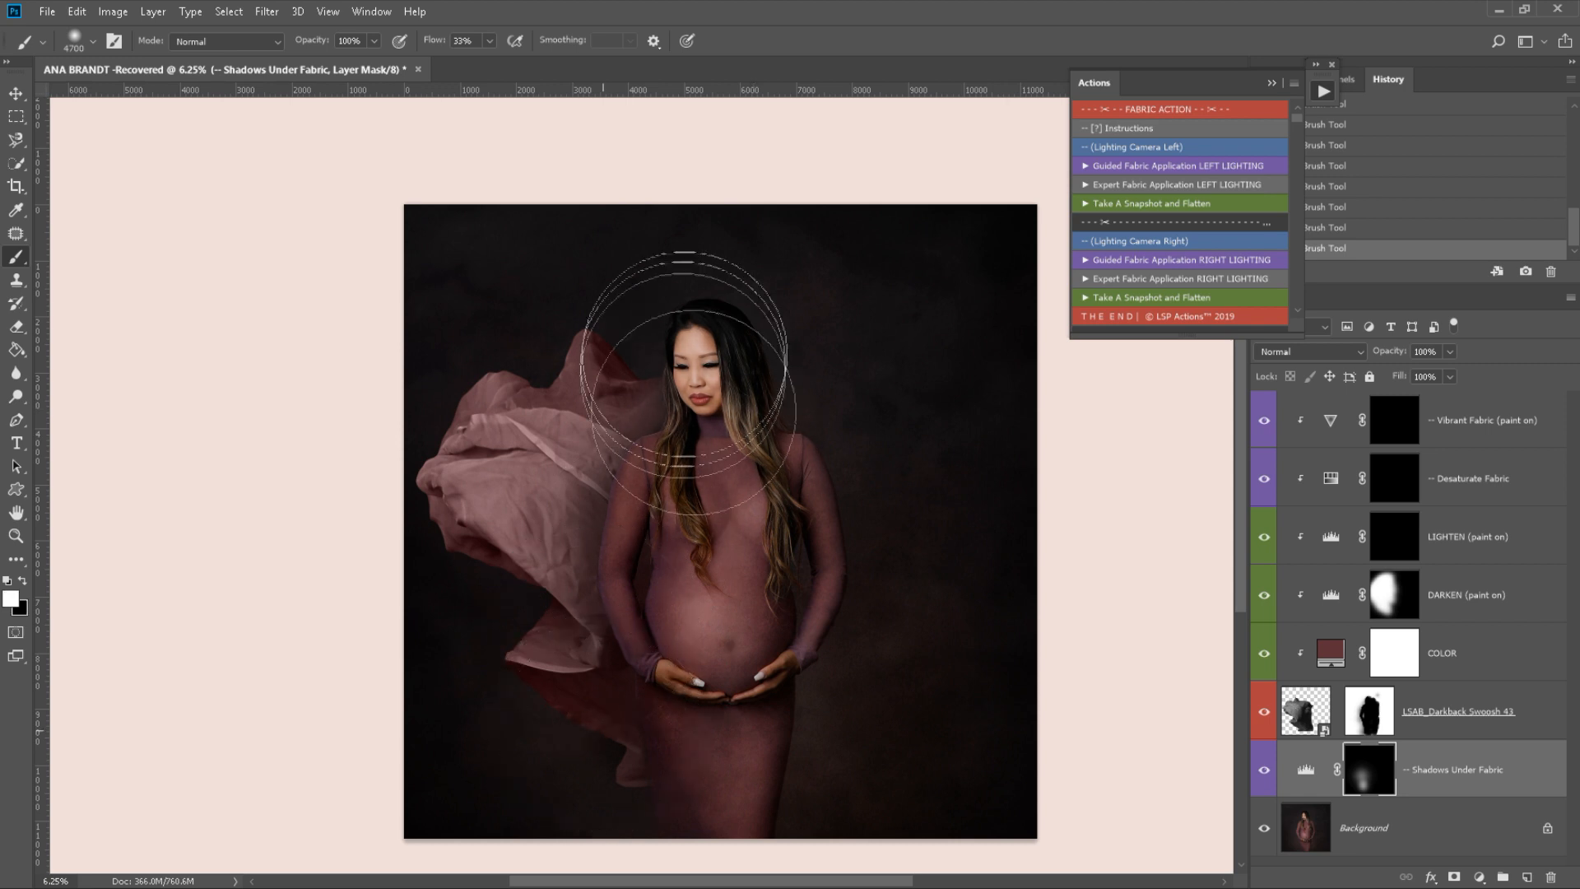
mouse_move(620, 758)
left_mouse_down()
mouse_move(539, 718)
mouse_move(489, 654)
mouse_move(565, 787)
mouse_move(549, 798)
mouse_move(631, 803)
mouse_move(697, 770)
left_mouse_up()
key("x")
left_click(526, 558)
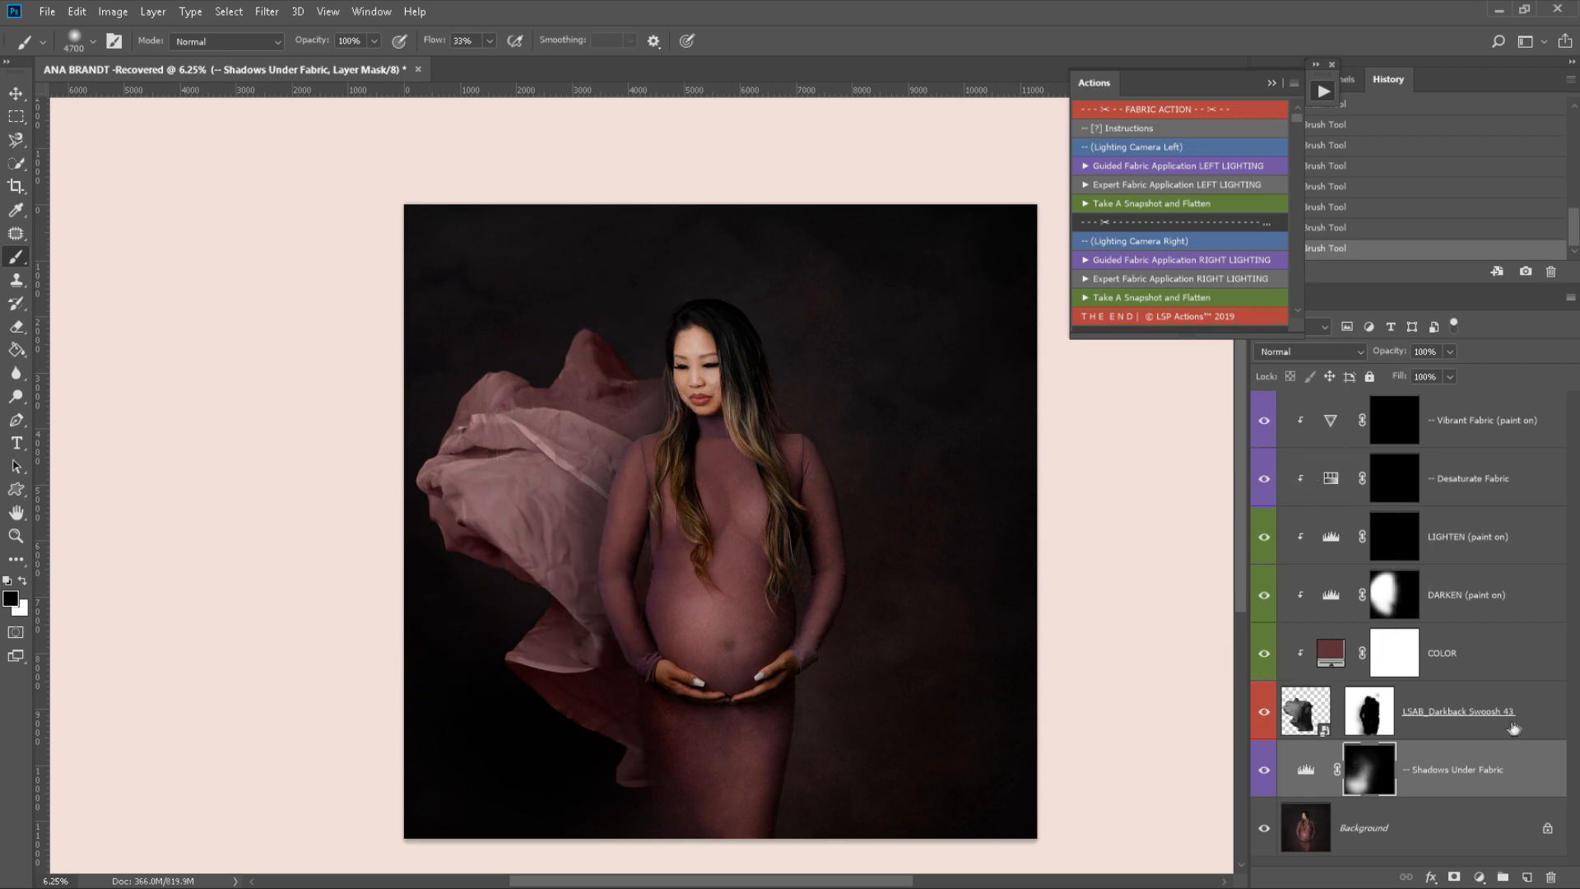
- Run the right-lighting Take A Snapshot and Flatten action and reduce the brush size to 3900 px
left_click(1503, 763)
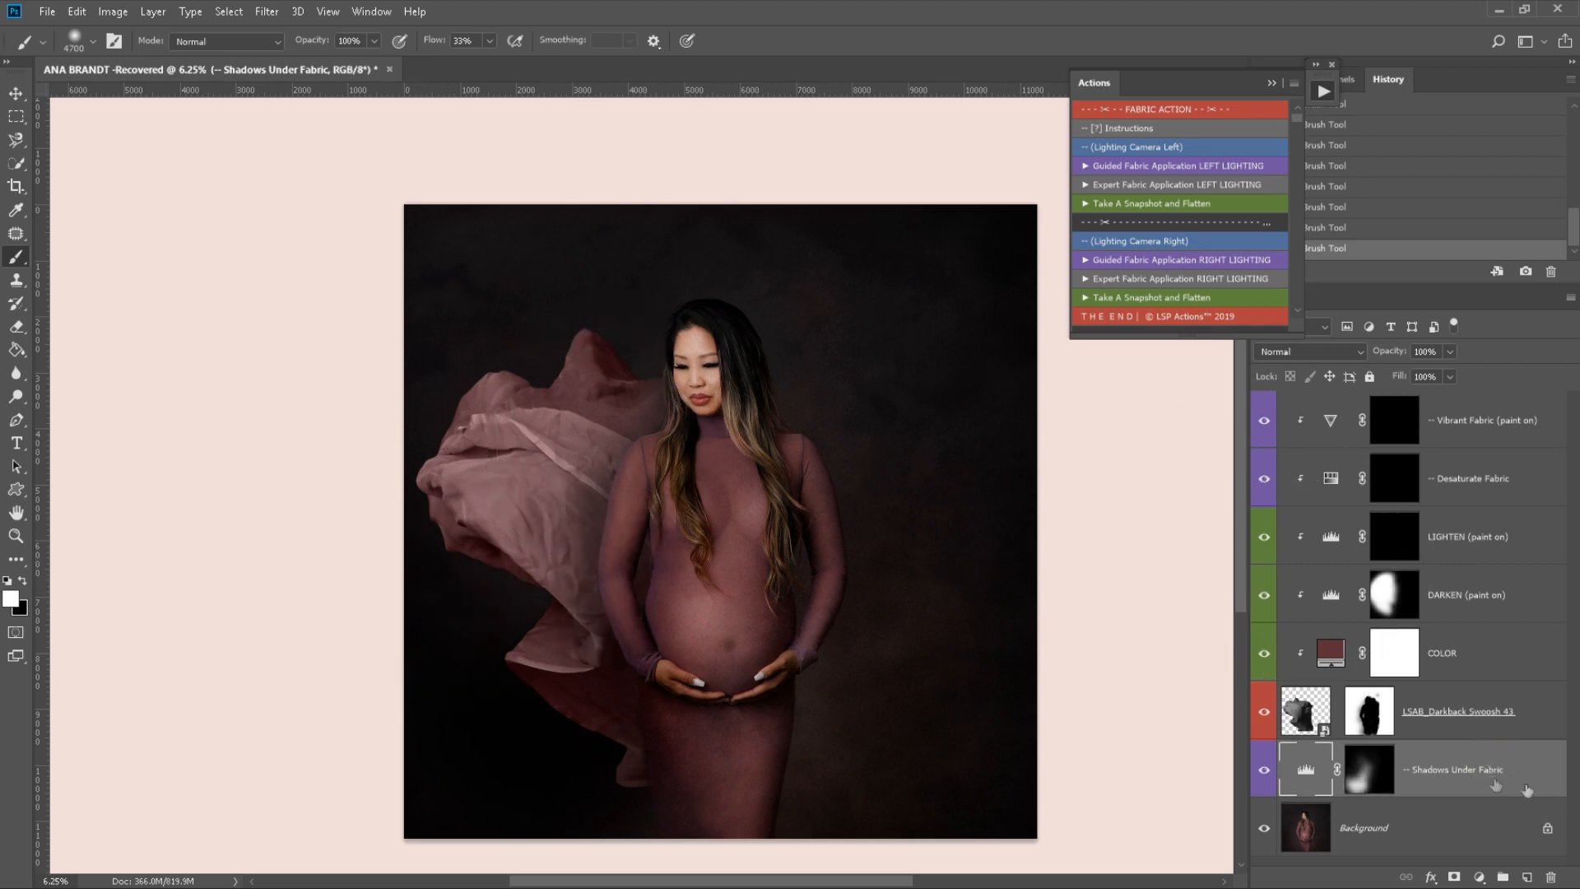
left_click(1173, 297)
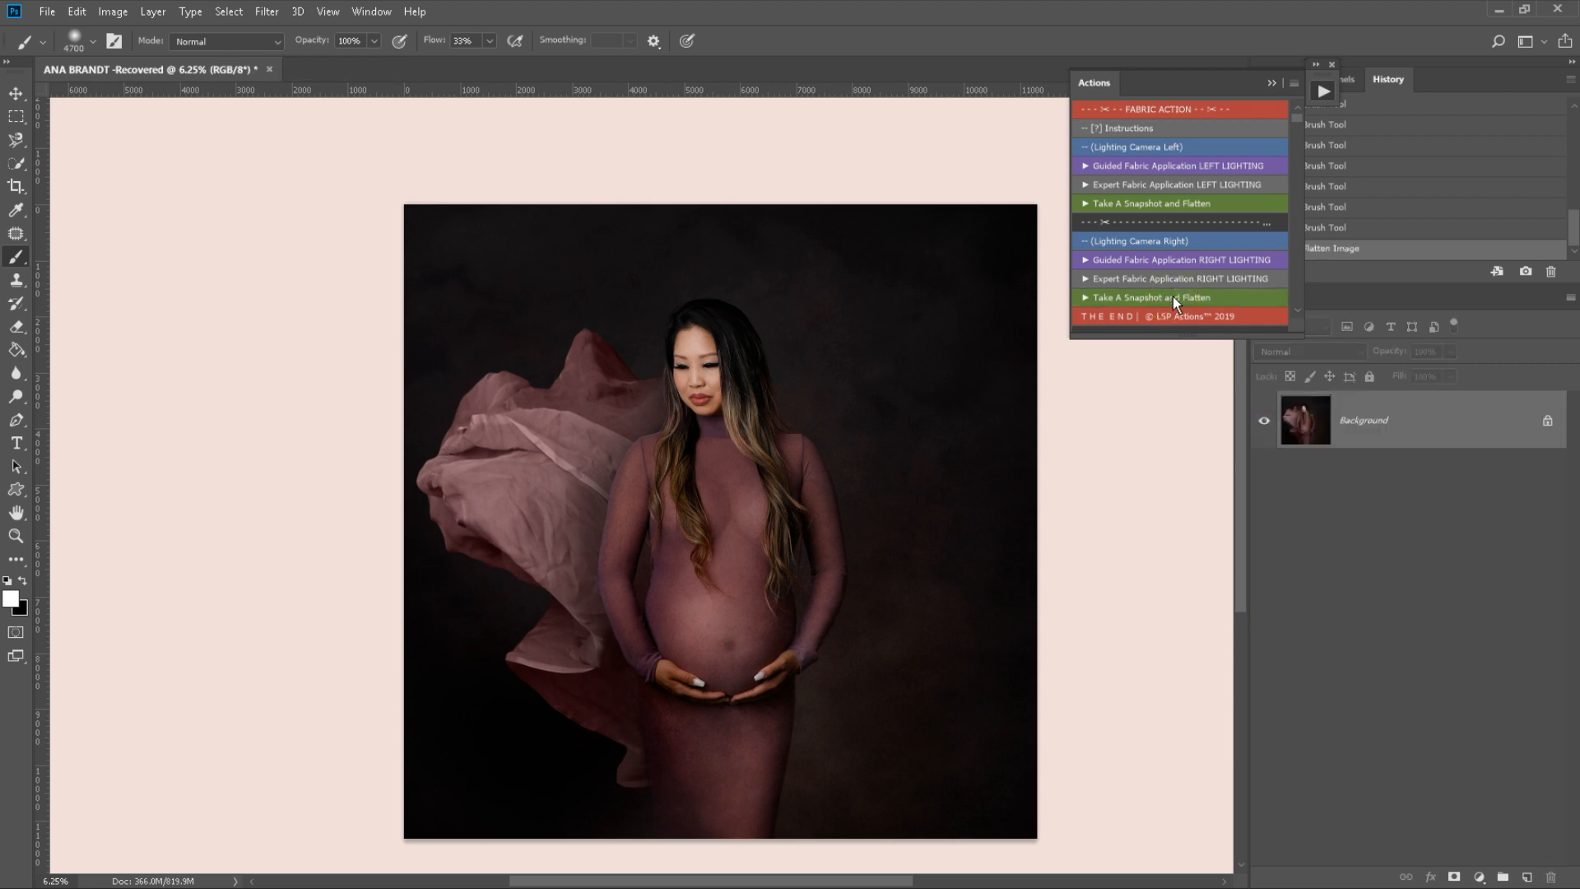
key("bracketleft")
key("bracketleft")
key("bracketleft")
key("bracketleft")
key("bracketleft")
key("bracketleft")
key("bracketleft")
key("bracketleft")
- Run Expert Fabric Application LEFT LIGHTING and place LSAB_Darkback Swoosh 37 from the For Mid Dark To Black Backgrounds folder
left_click(1154, 185)
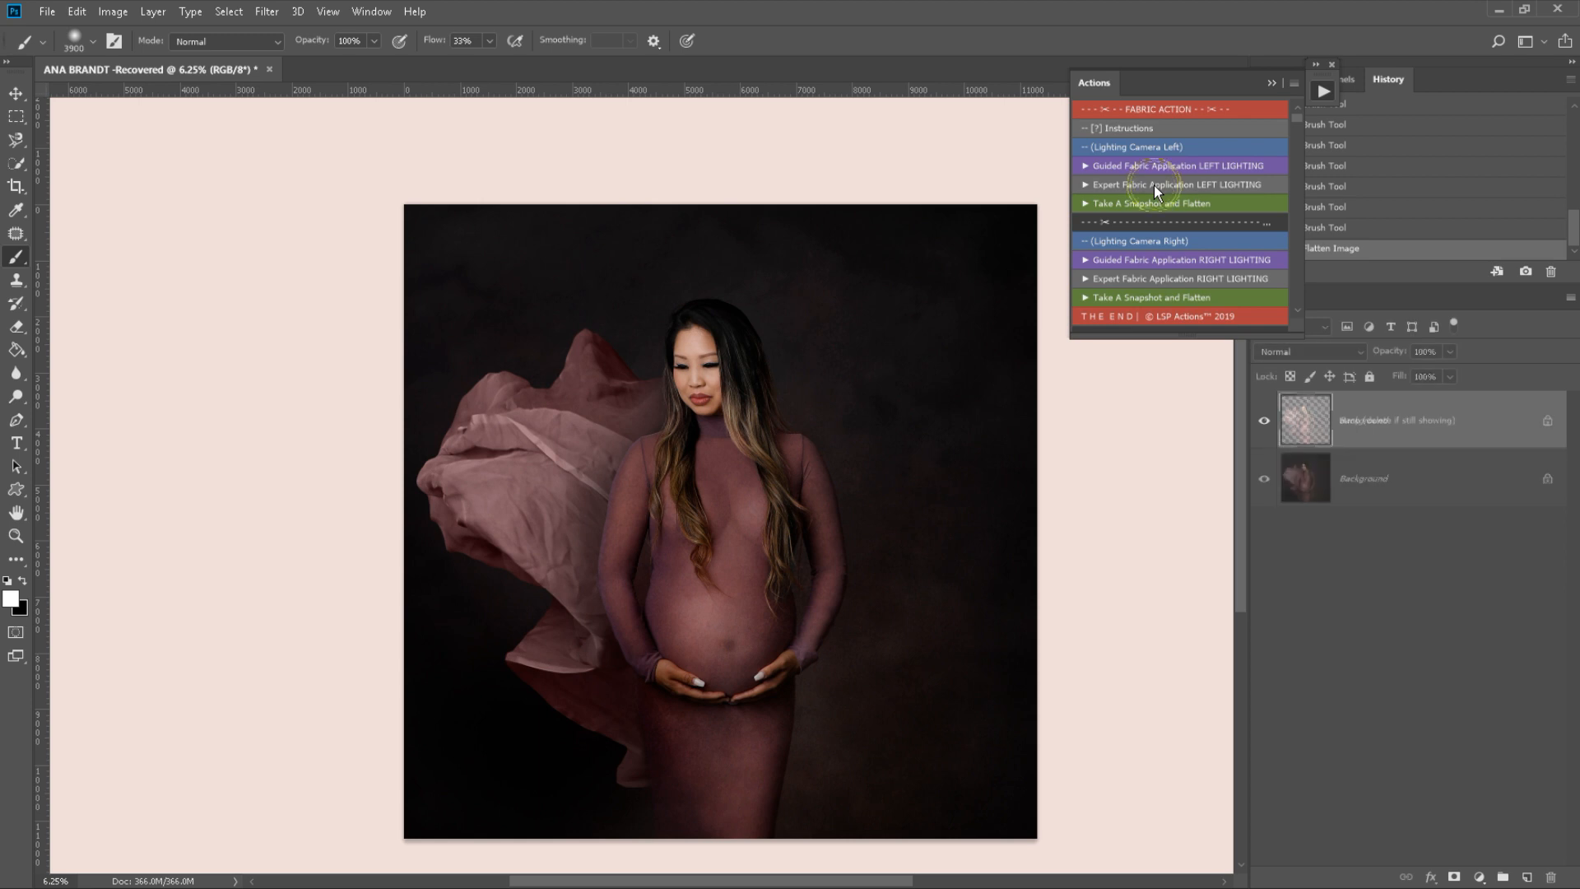
left_click(758, 165)
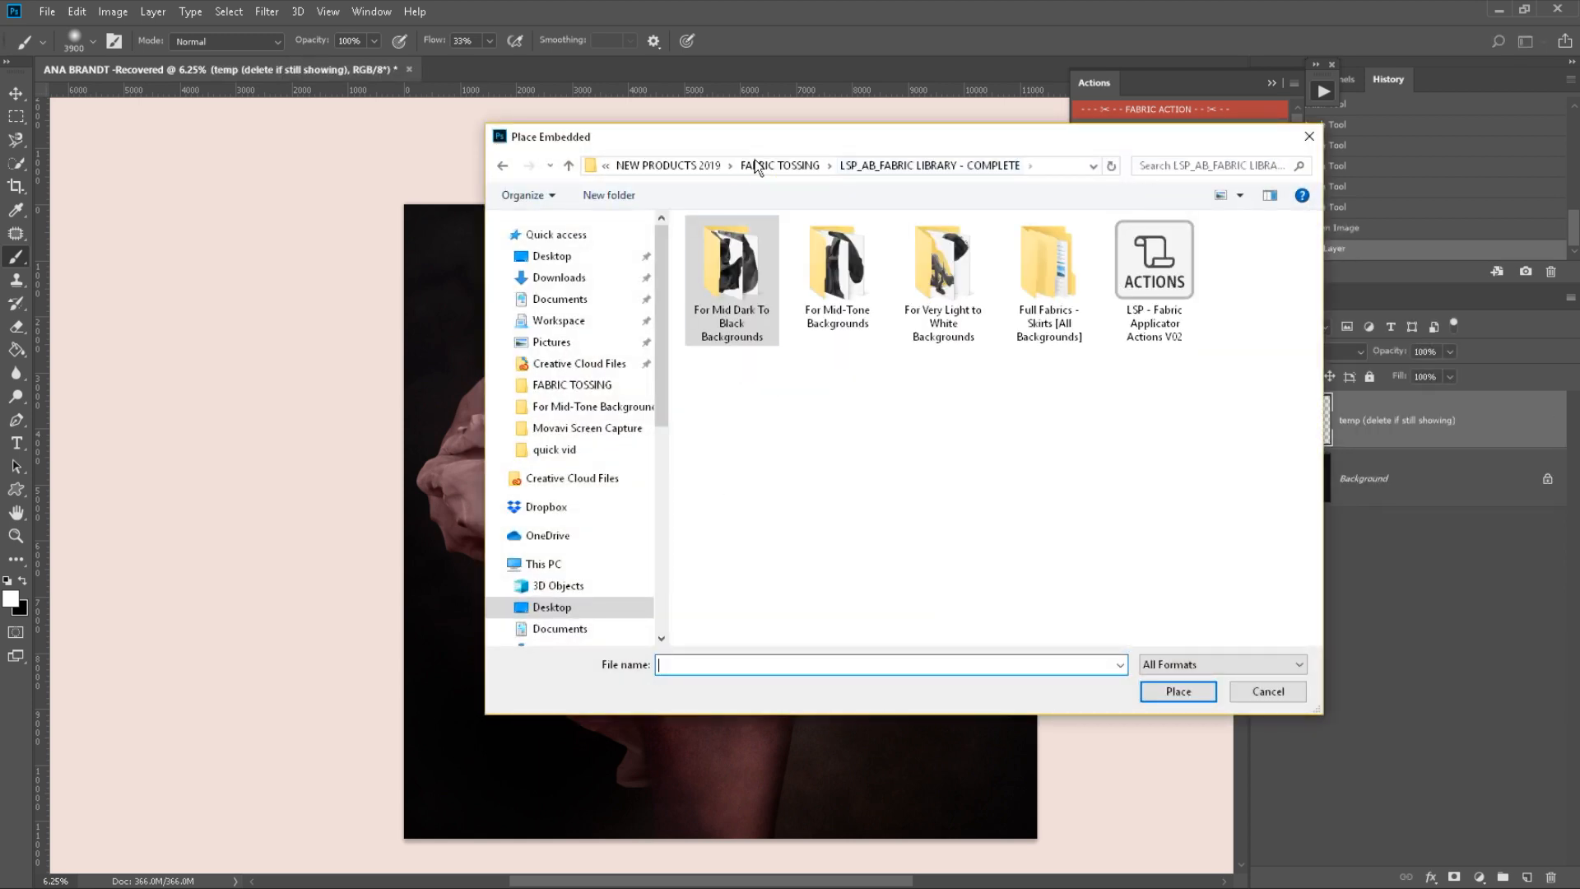
double_click(751, 274)
scroll(1019, 377, "down", 15)
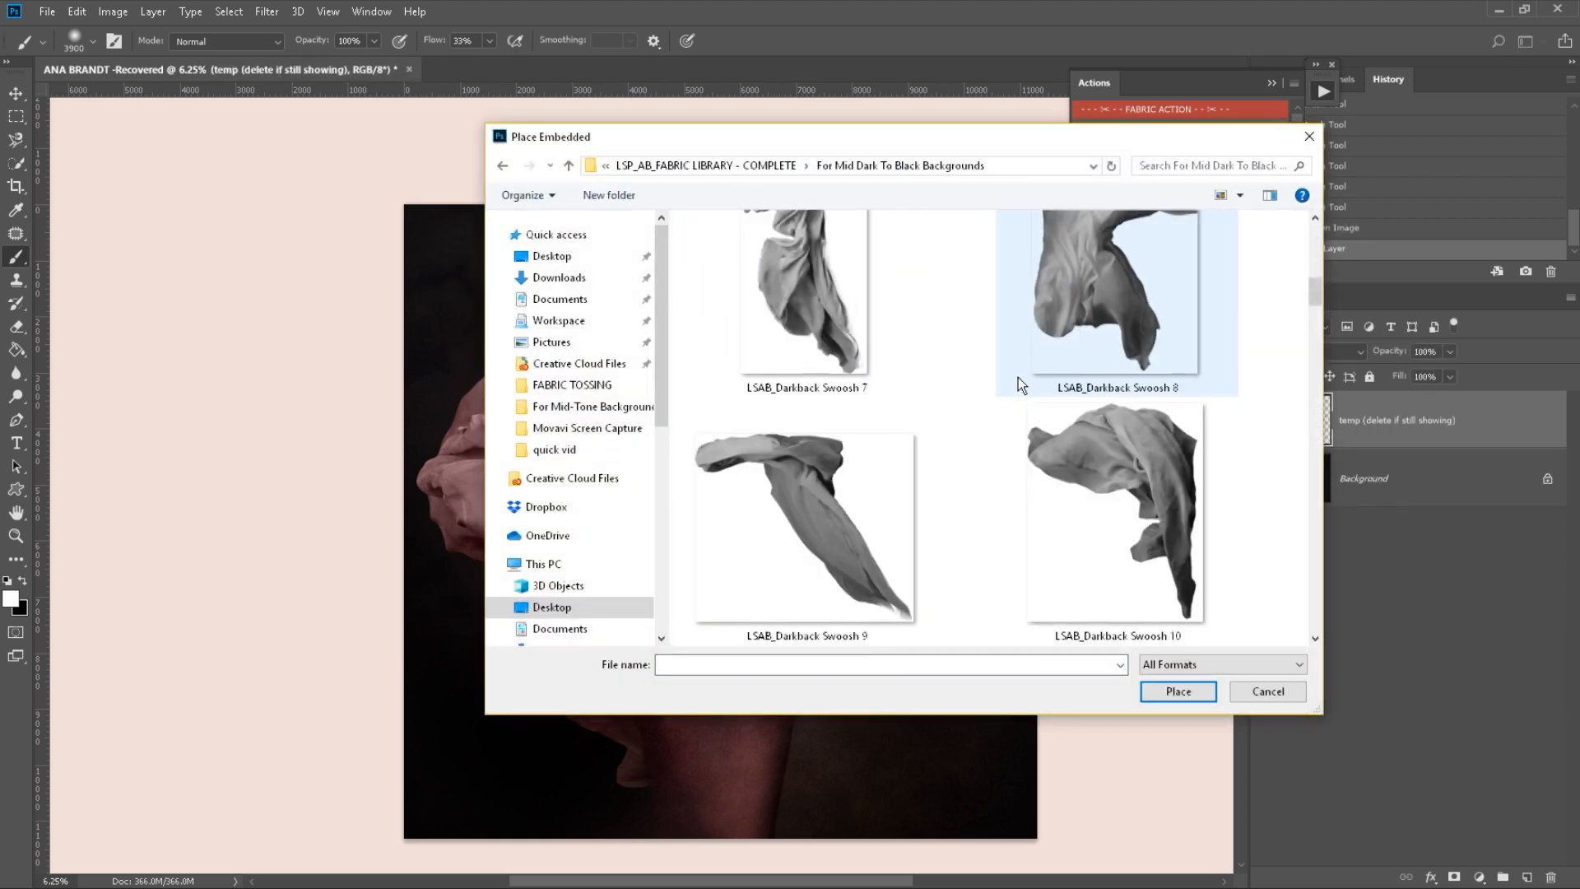
left_click_drag(1013, 140, 532, 256)
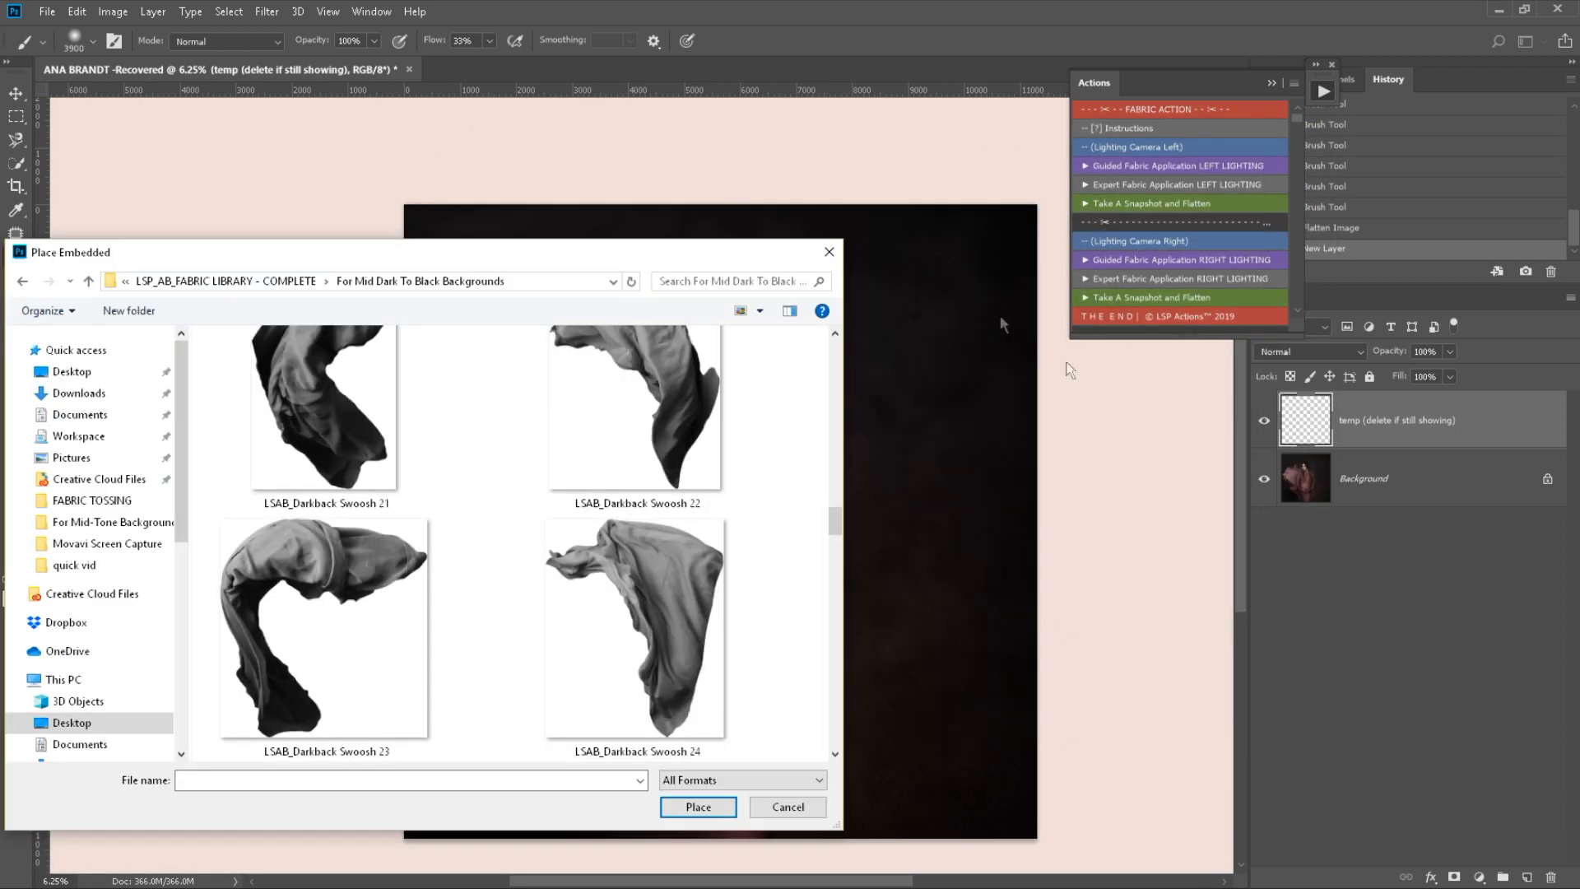
left_click_drag(848, 412, 586, 637)
scroll(483, 557, "down", 3)
left_click(315, 475)
left_click(315, 476)
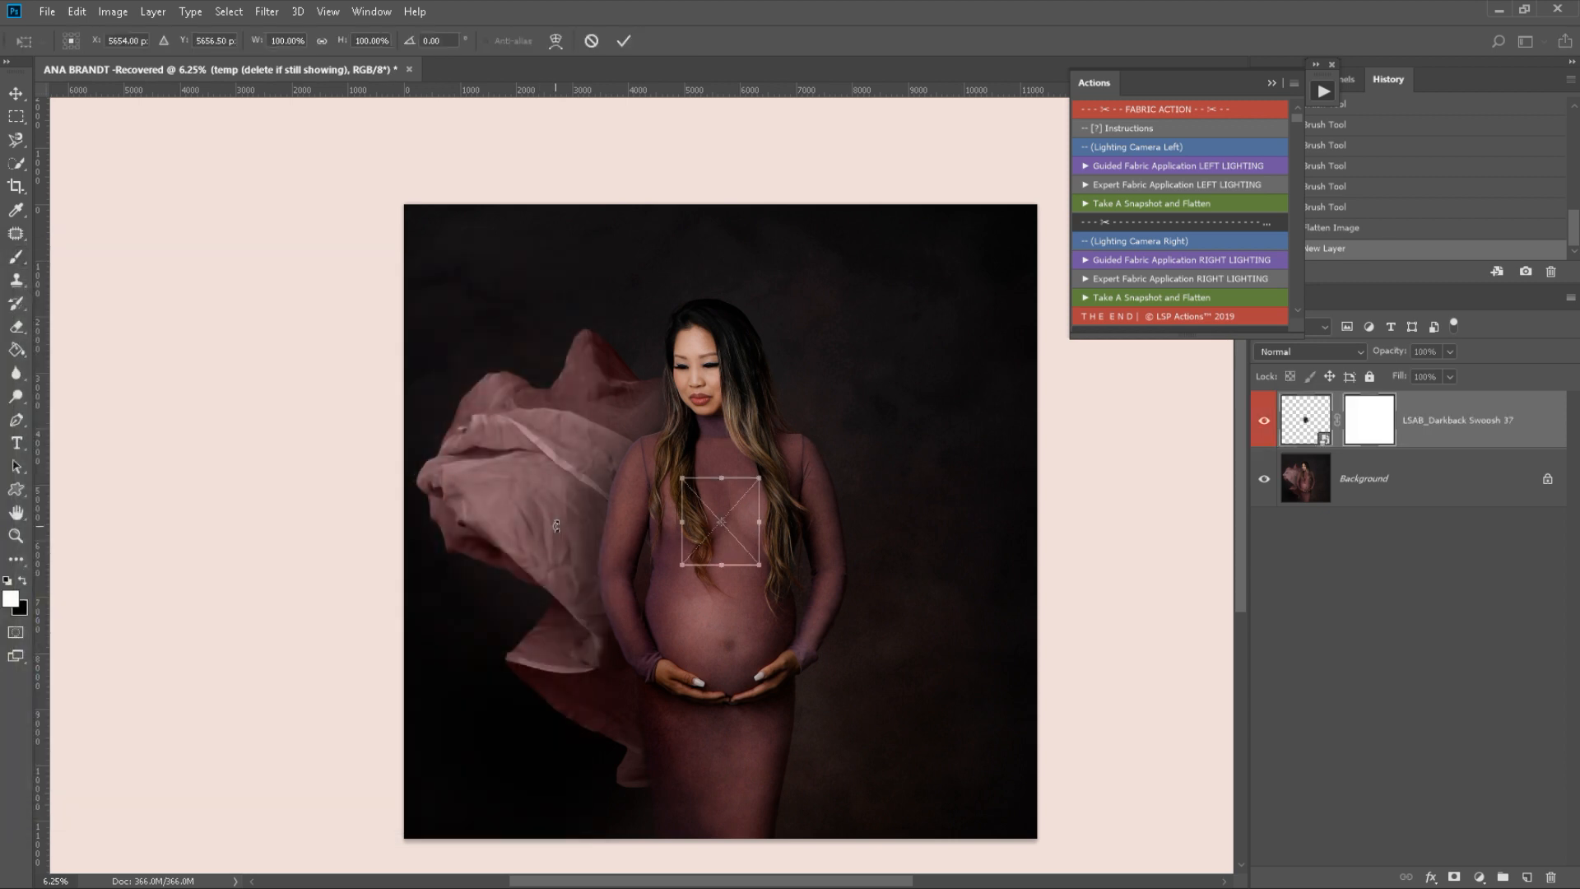
- Enlarge the swoosh to about 479% by 428%, rotate it almost level over the woman's body and set its opacity to 63%
left_click_drag(759, 565, 1042, 763)
left_click_drag(1094, 675, 1086, 609)
left_click_drag(873, 739, 743, 595)
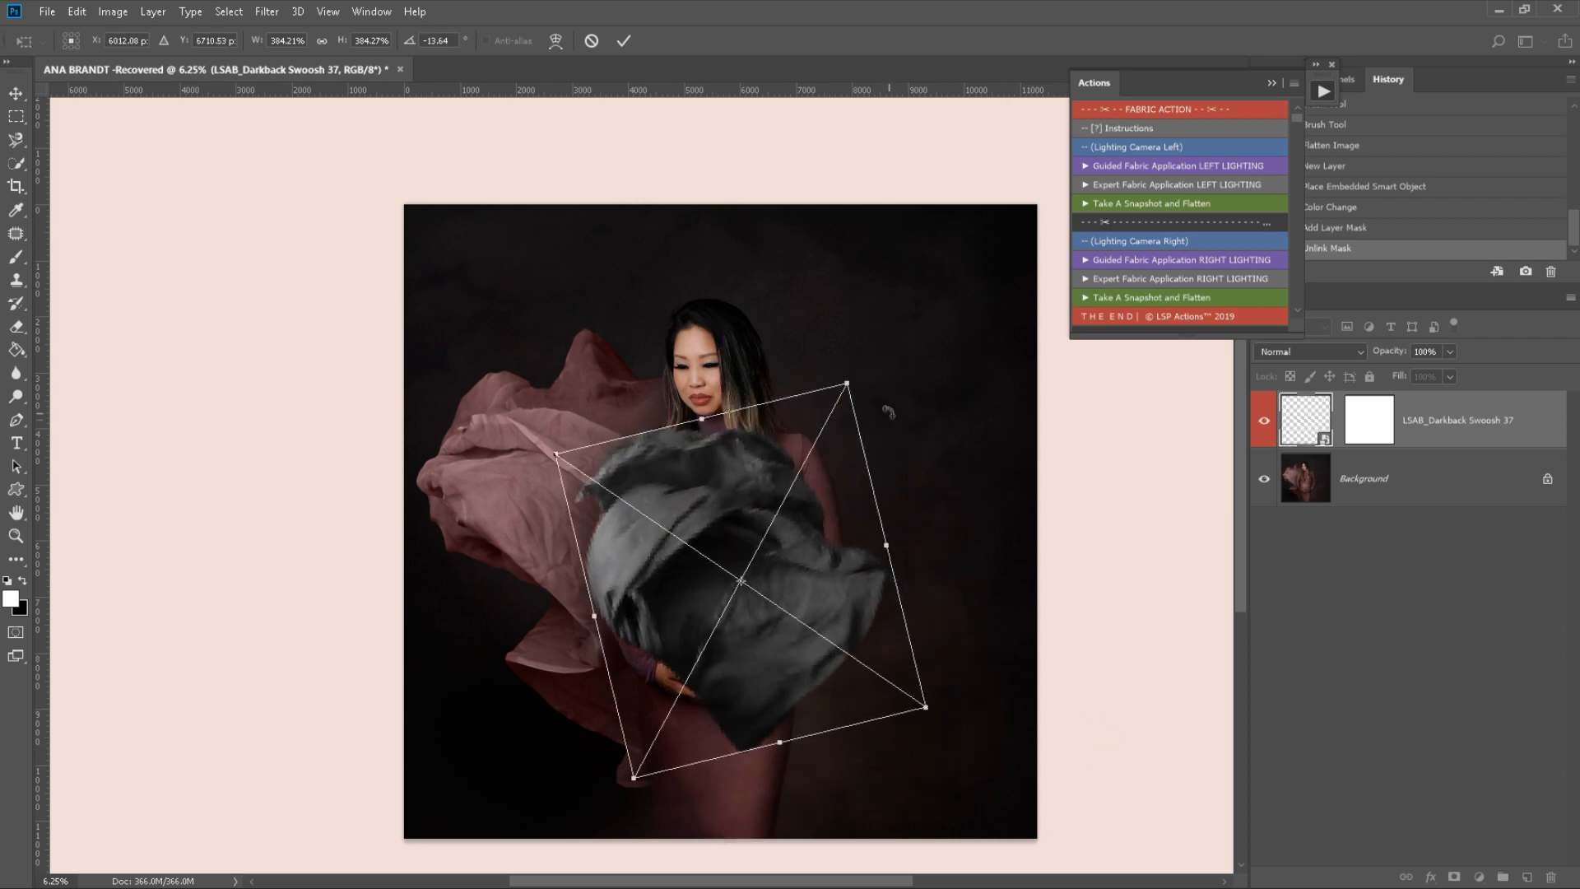
left_click_drag(852, 393, 912, 330)
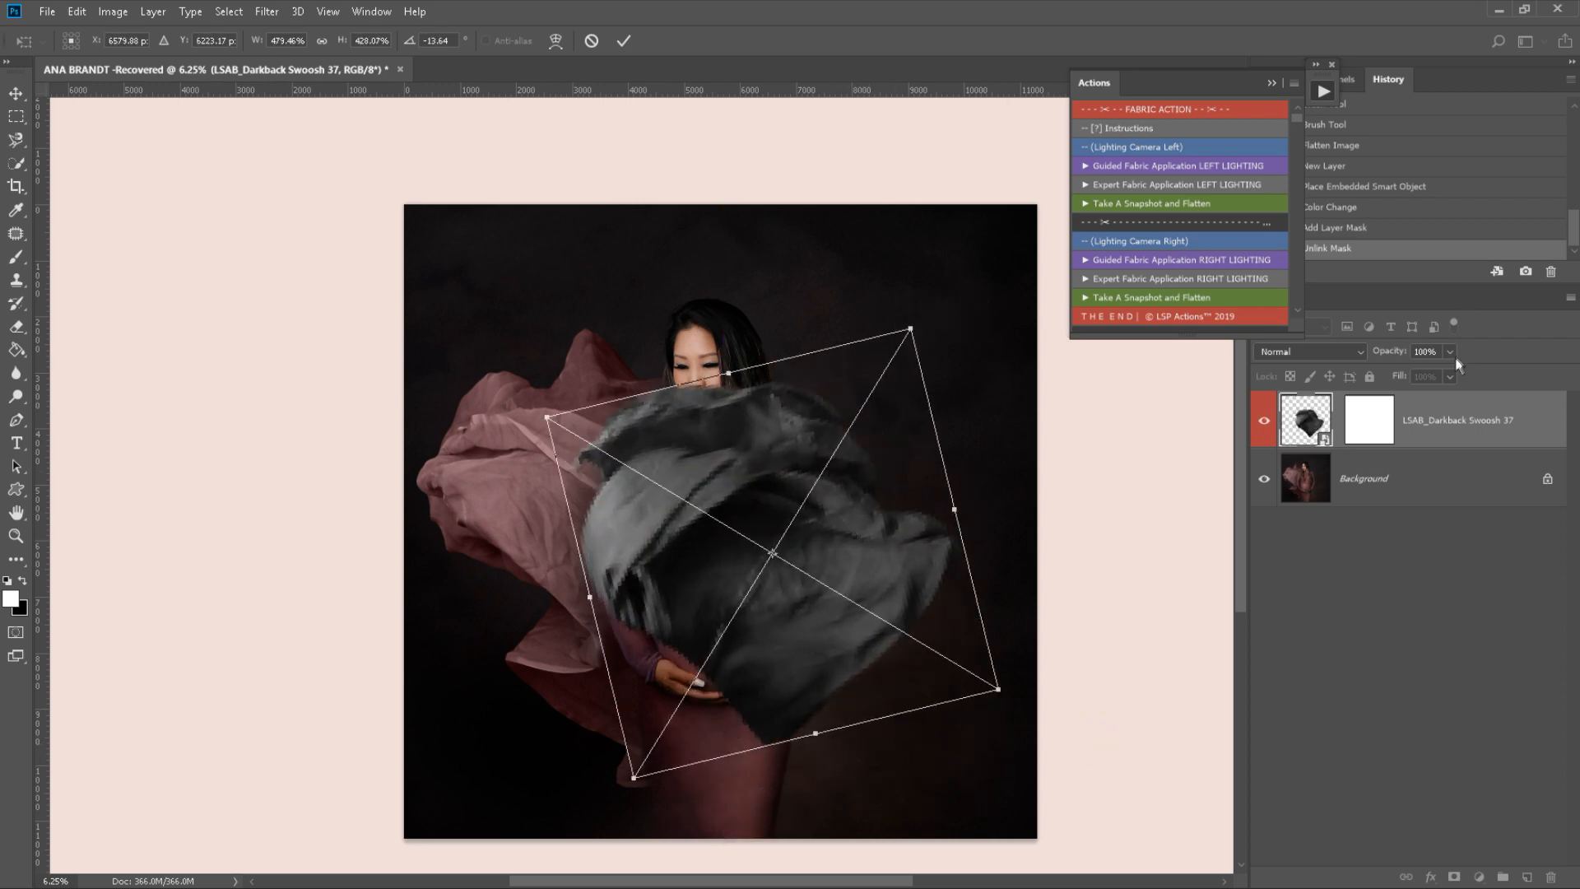
left_click(1422, 370)
left_click_drag(794, 598, 812, 613)
left_click_drag(1180, 553, 1151, 643)
- Warp the swoosh so it billows upward and outward beside the woman and curves down past her skirt, and commit the placement
right_click(897, 685)
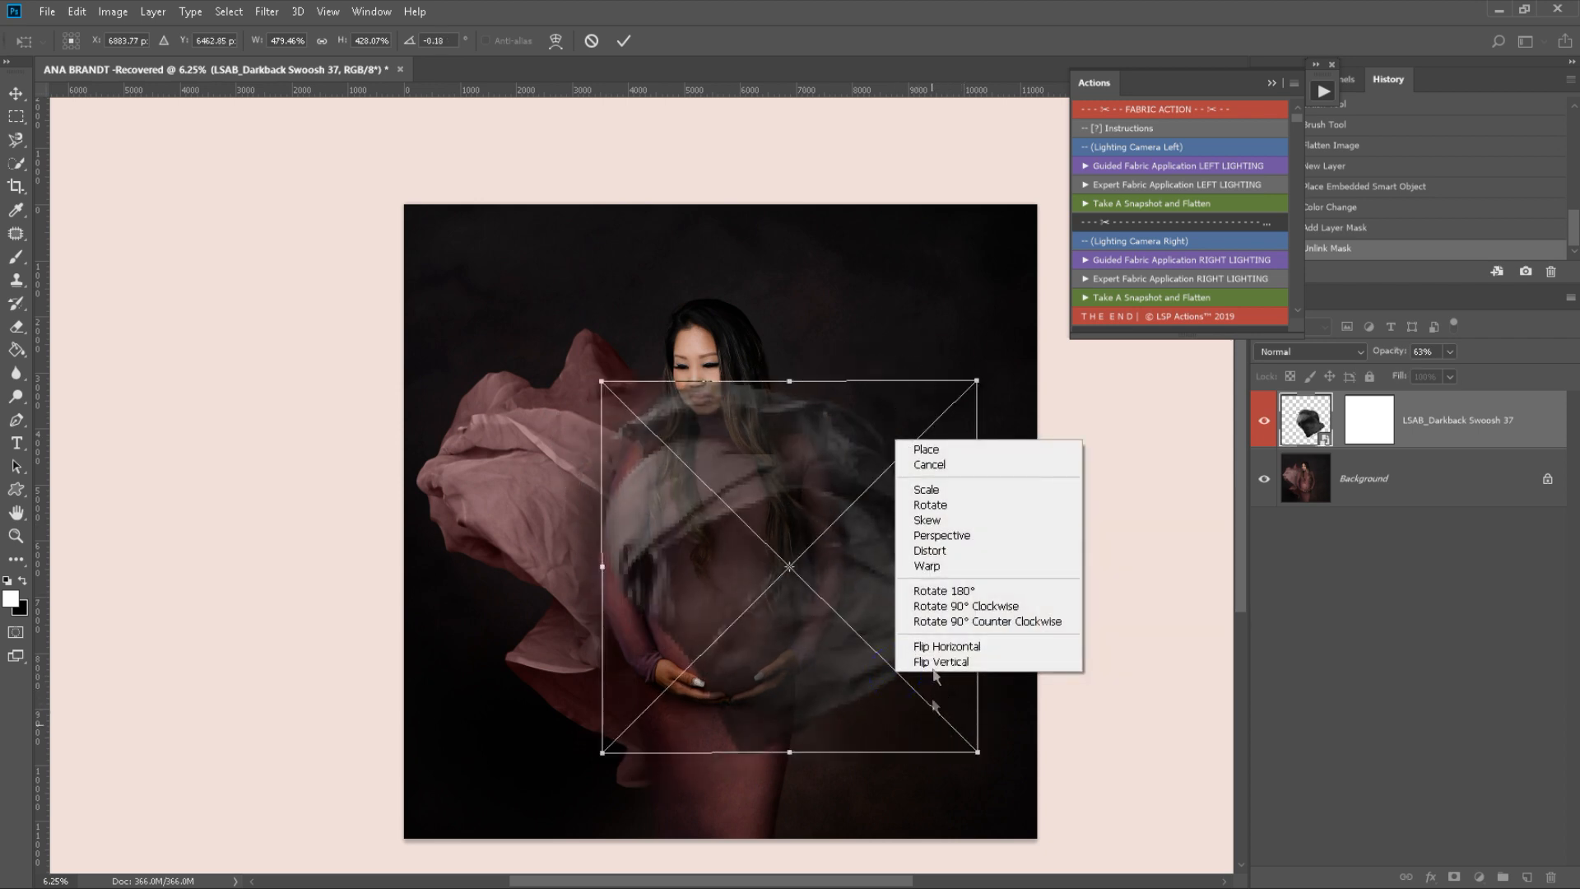
left_click(920, 550)
left_click_drag(836, 720, 838, 792)
left_click_drag(978, 380, 945, 428)
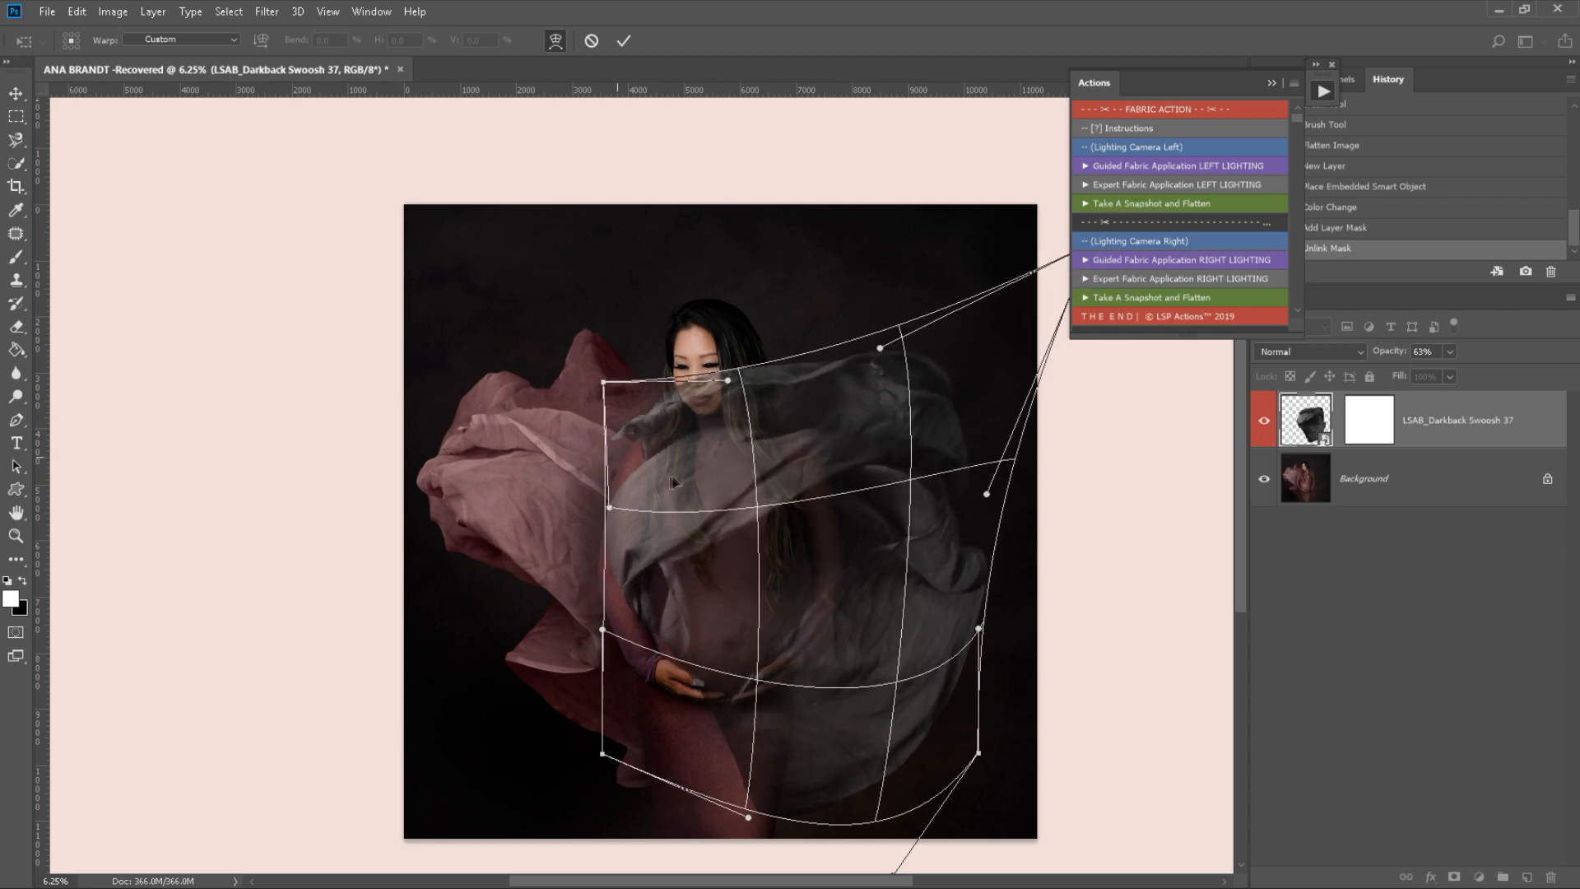
left_click_drag(674, 454, 676, 481)
left_click_drag(978, 631, 1000, 624)
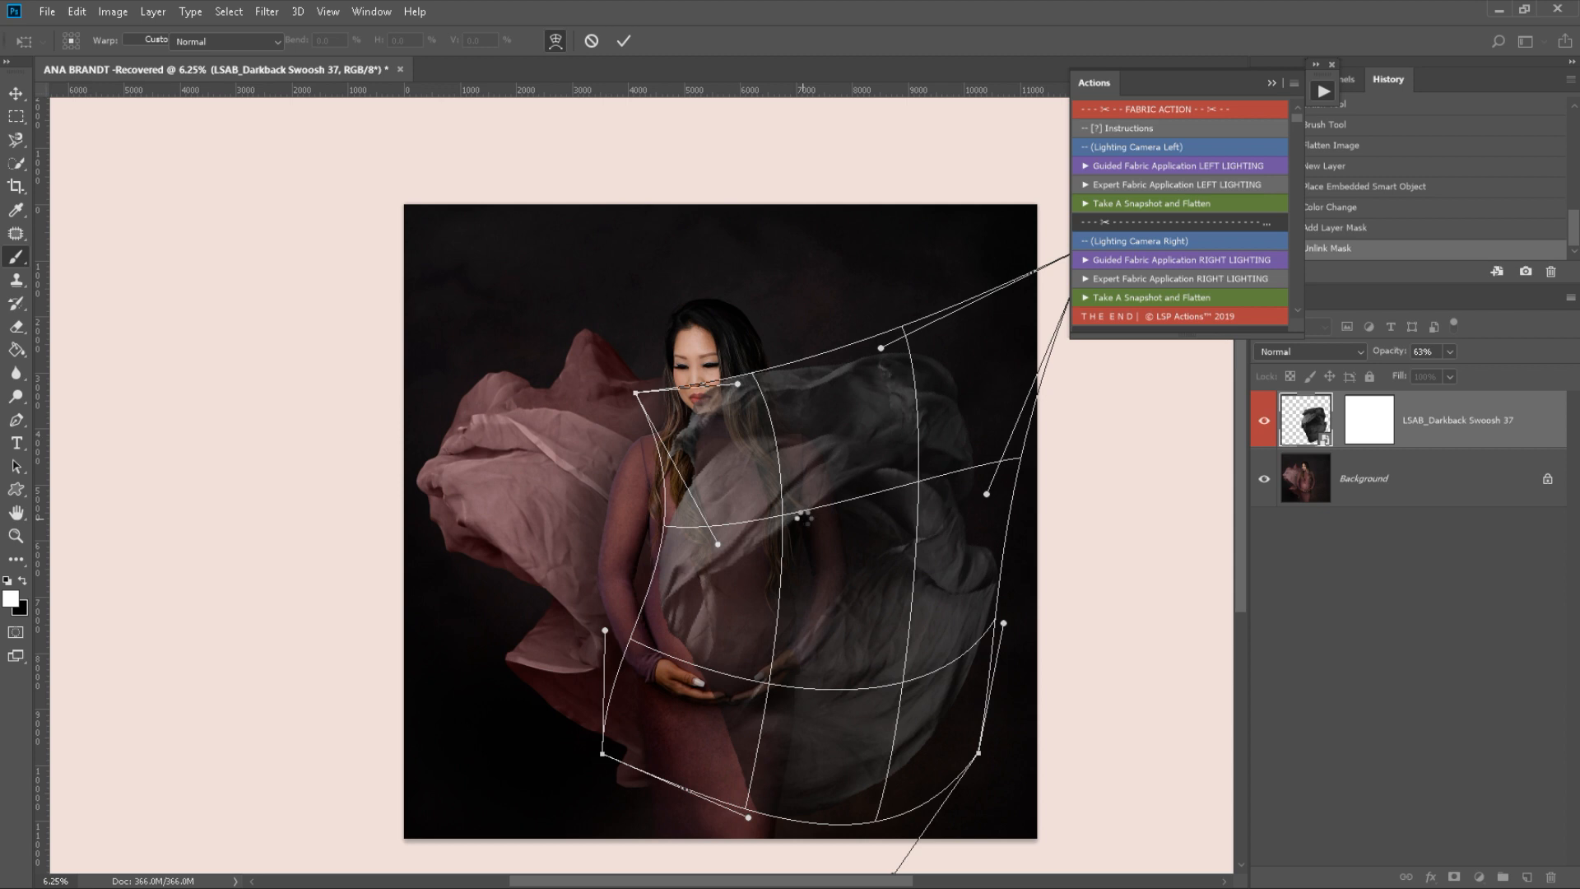
key("Return")
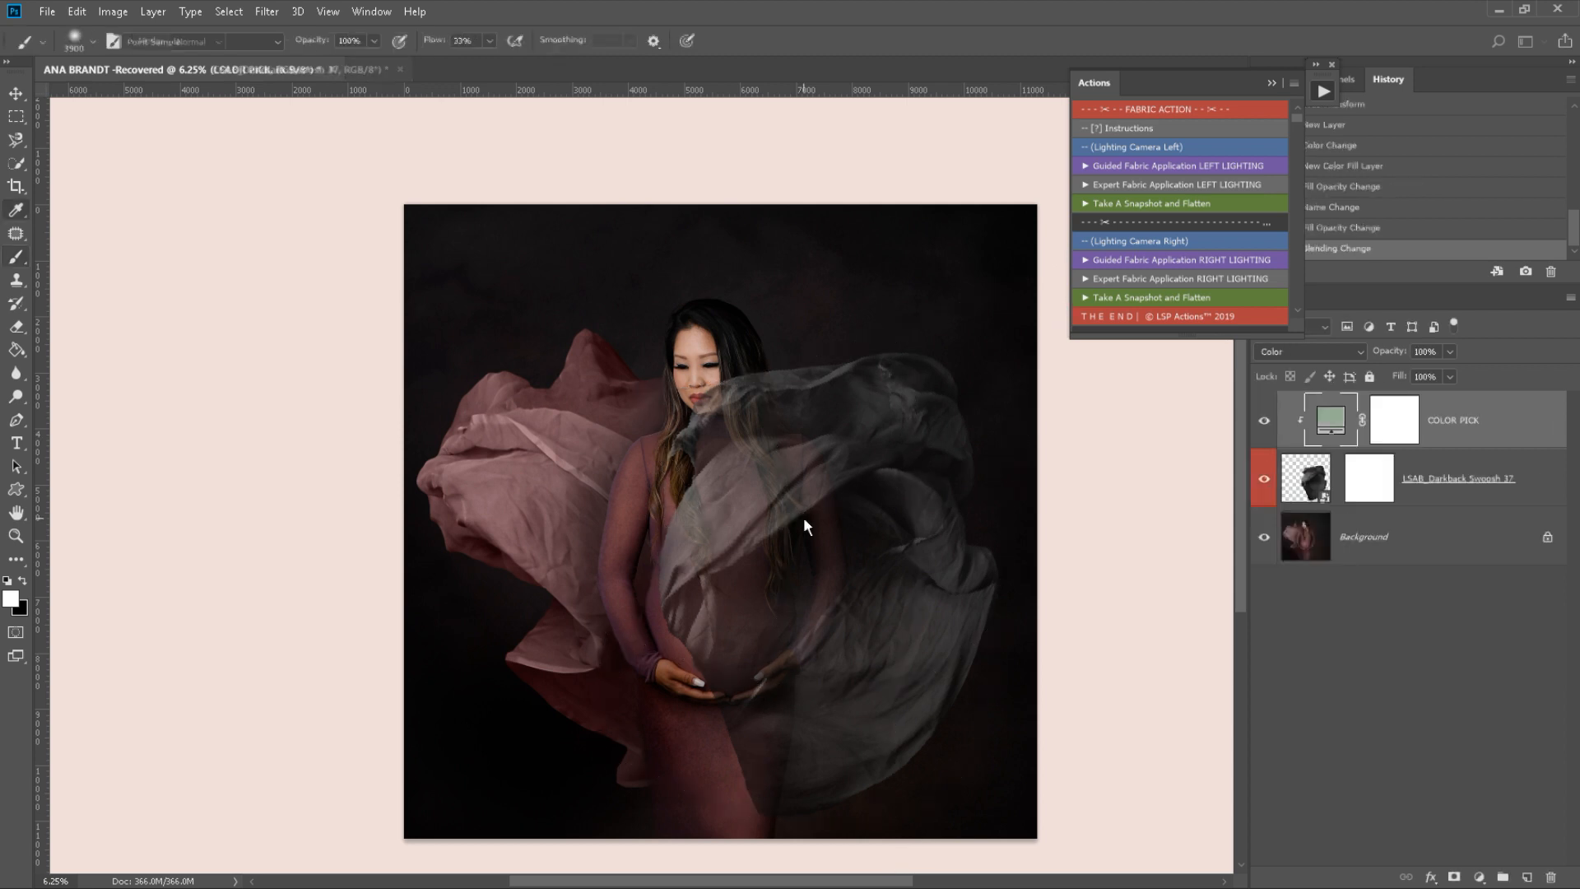
- Sample the existing fabric and gown to set the swoosh's solid colour to 33181c
left_click(629, 512)
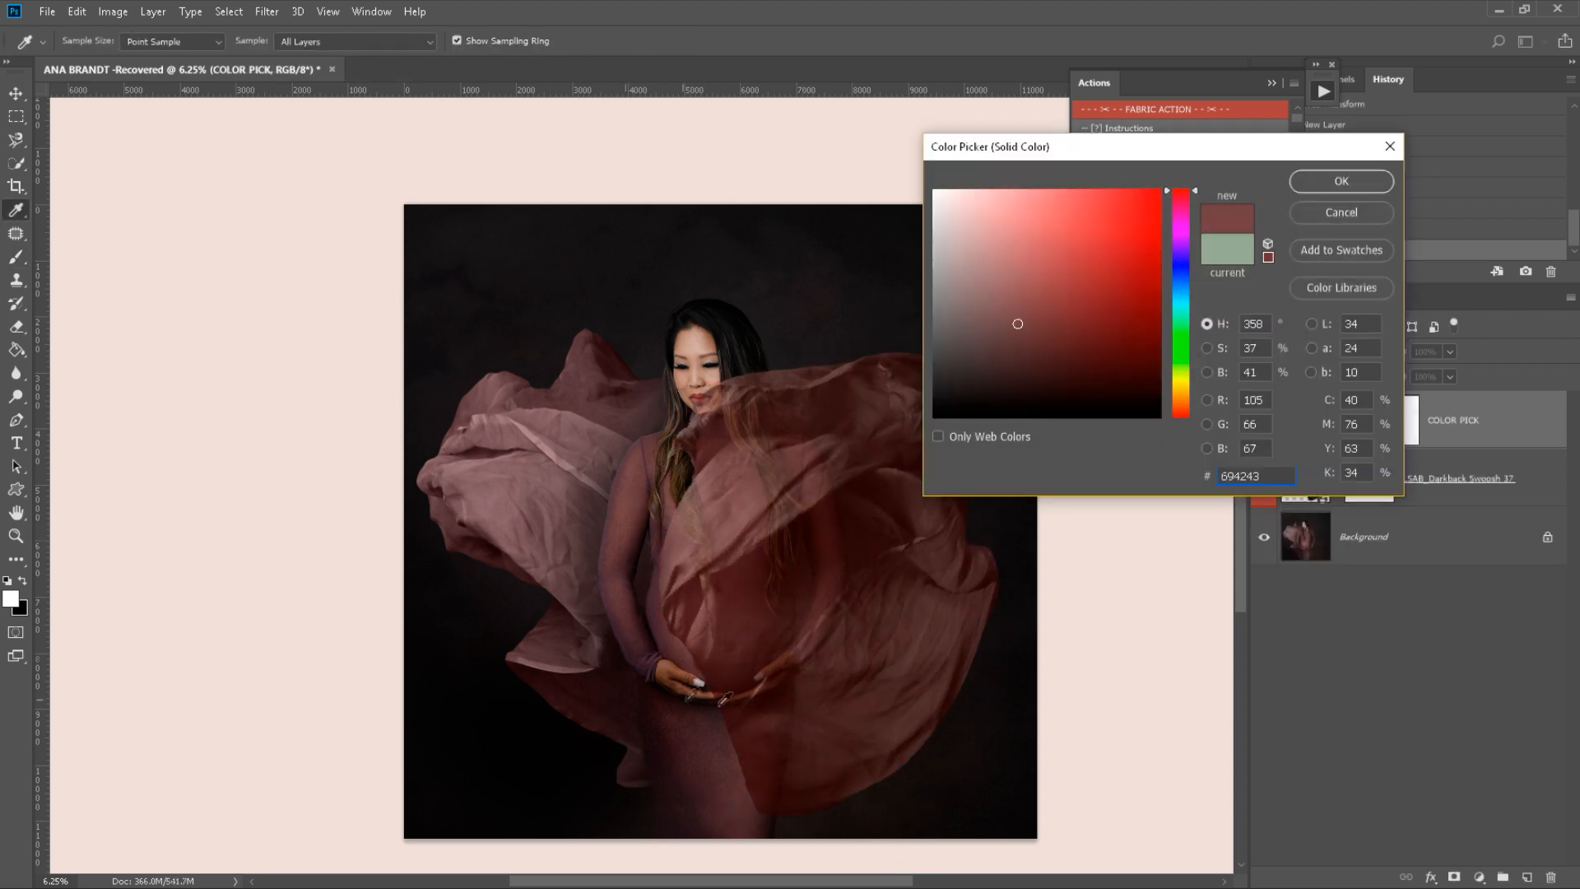
left_click(693, 719)
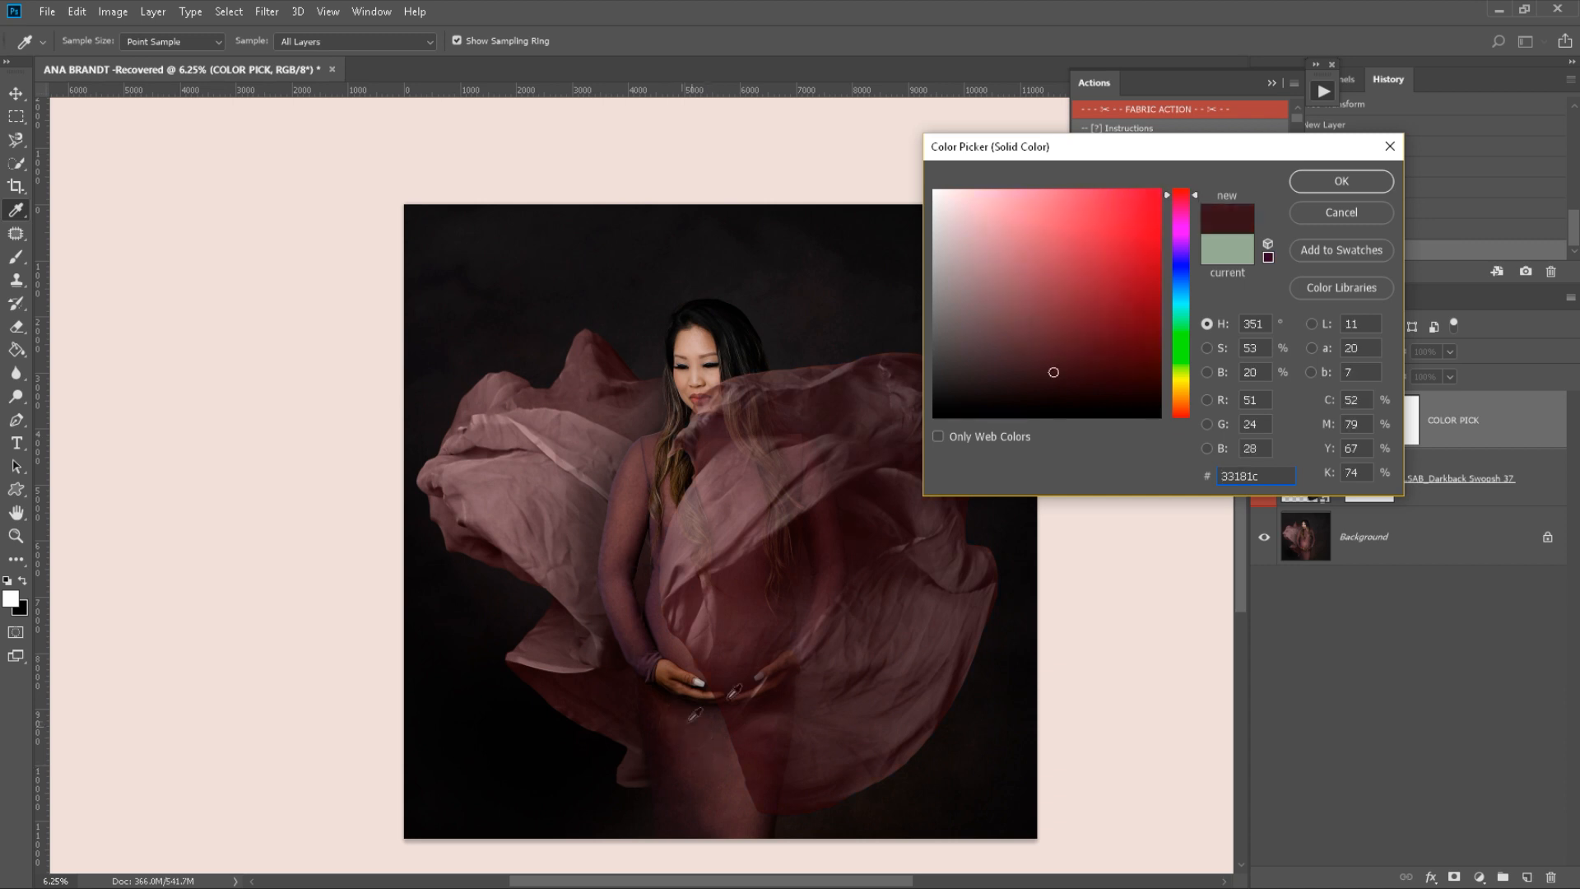
left_click(1340, 182)
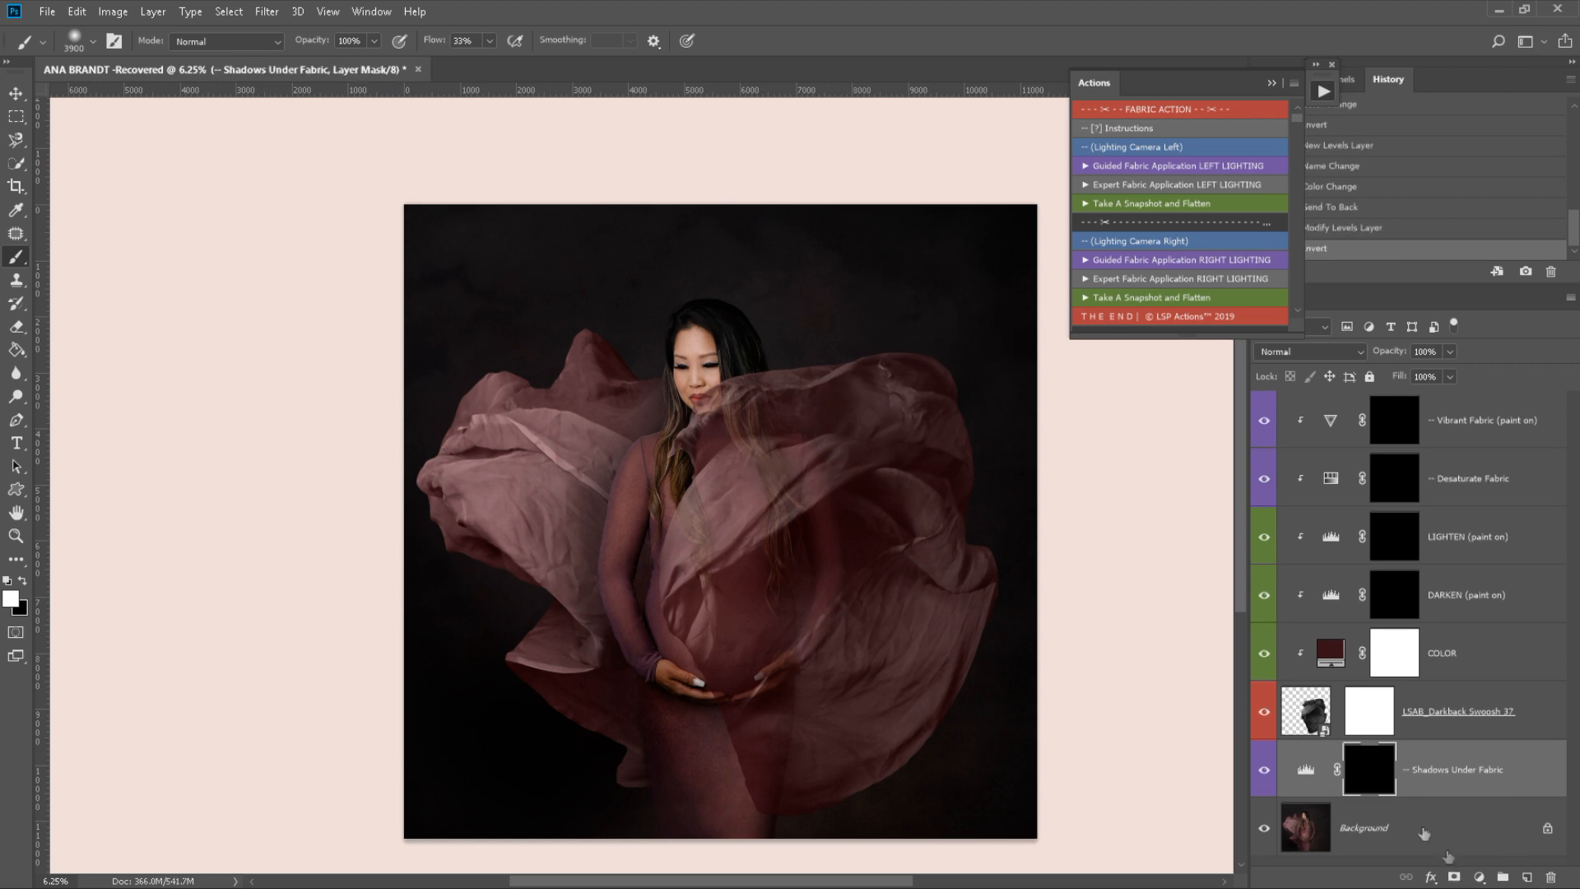
- Hide the LSAB_Darkback Swoosh 37 layer and quick-select the woman's far arm, hair and torso on the background layer
left_click(1264, 711)
left_click(1317, 827)
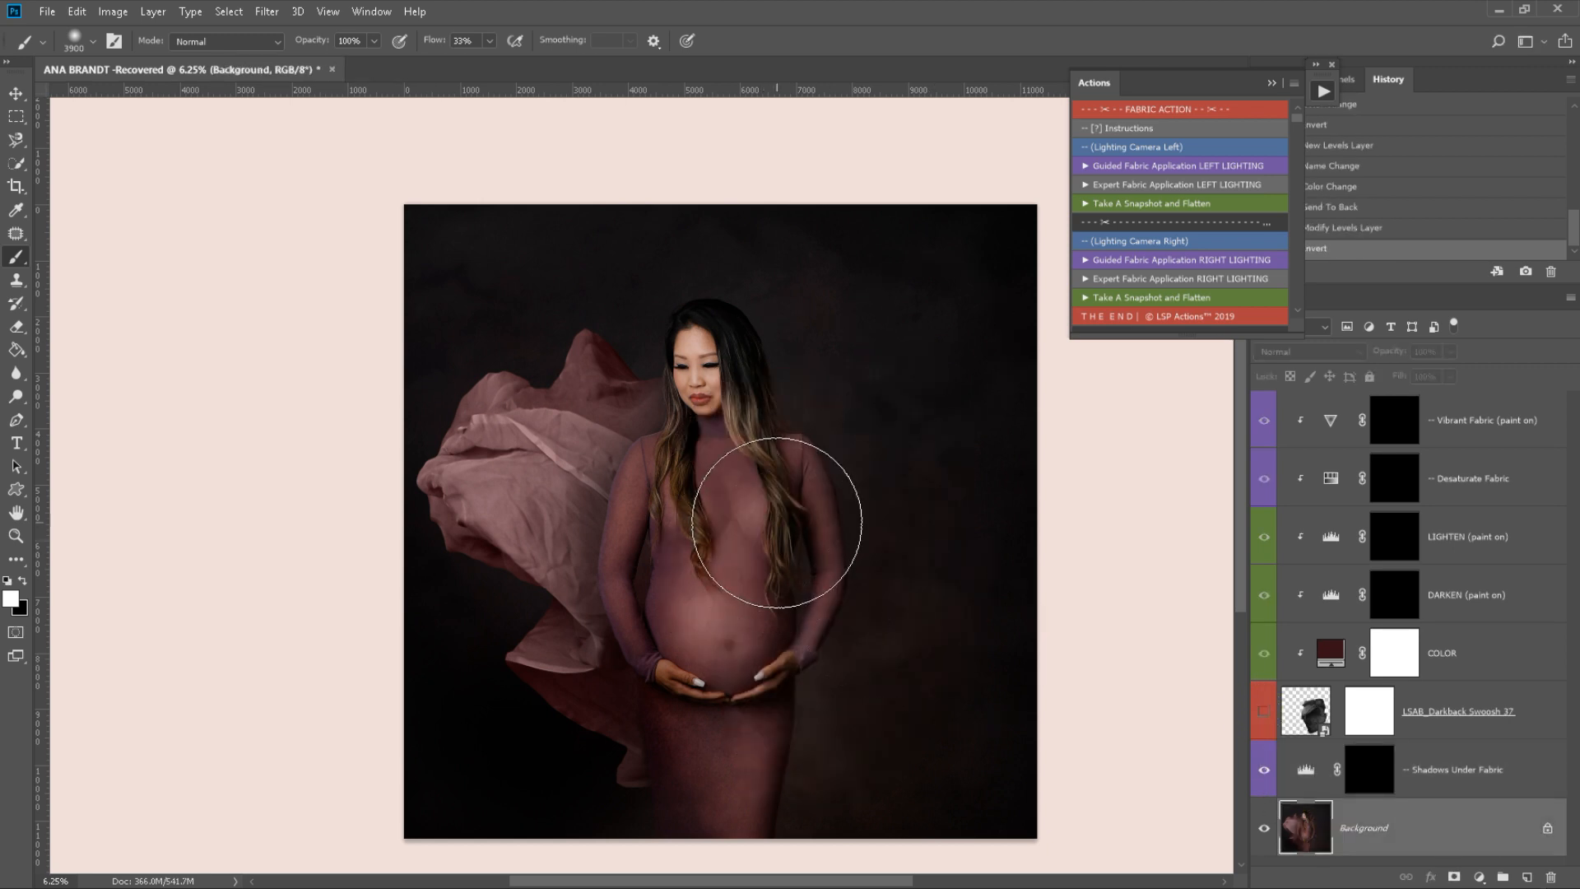
key("z")
left_click(776, 505)
left_click(822, 532)
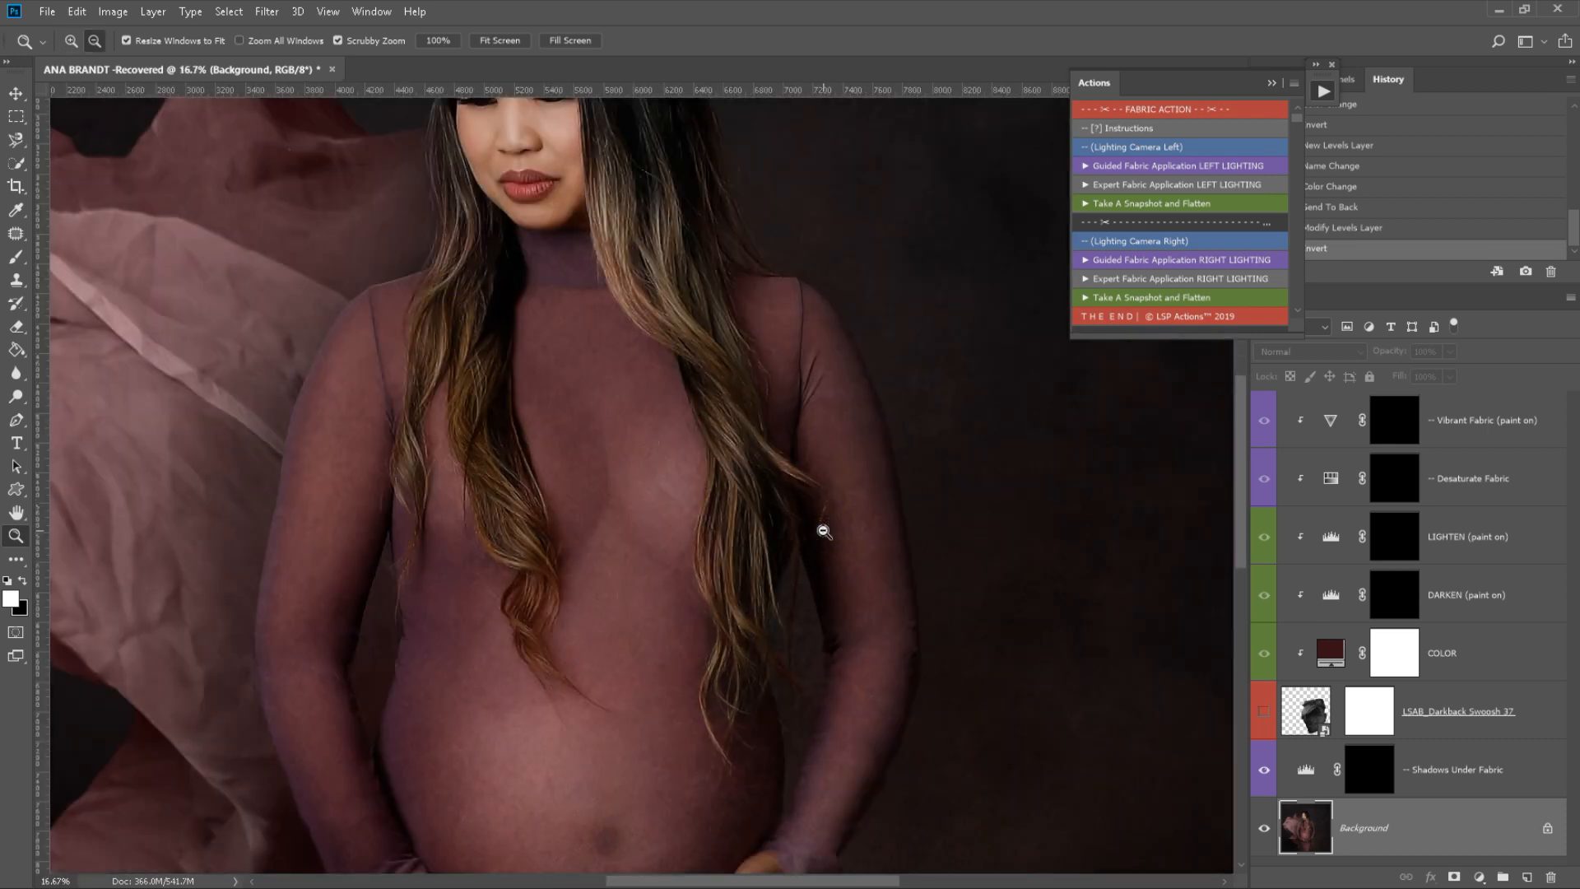
key("w")
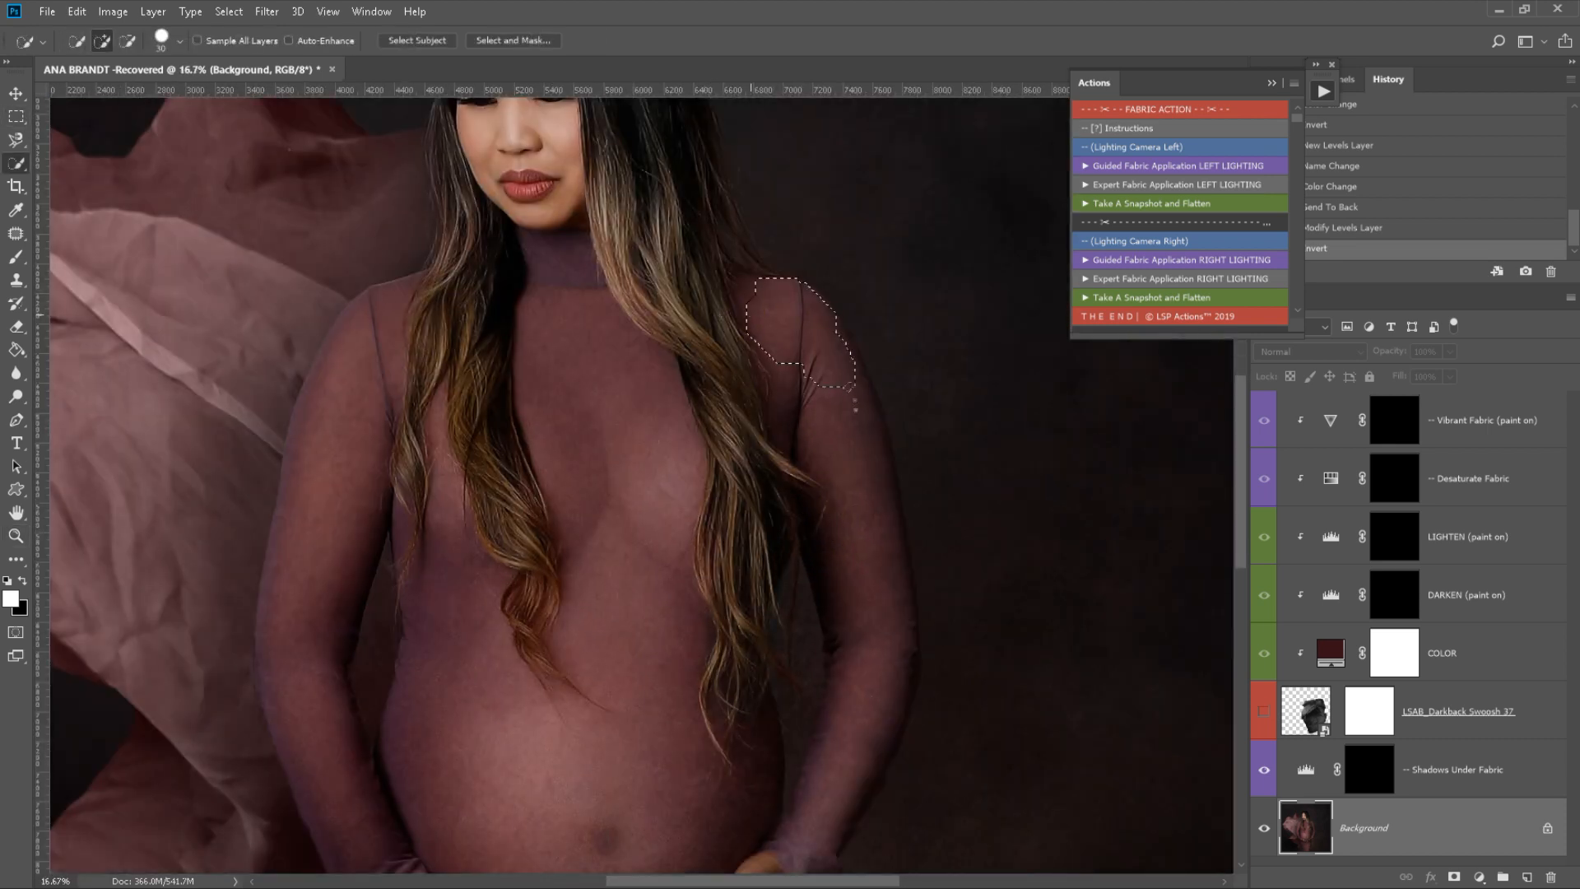
left_click_drag(795, 322, 822, 328)
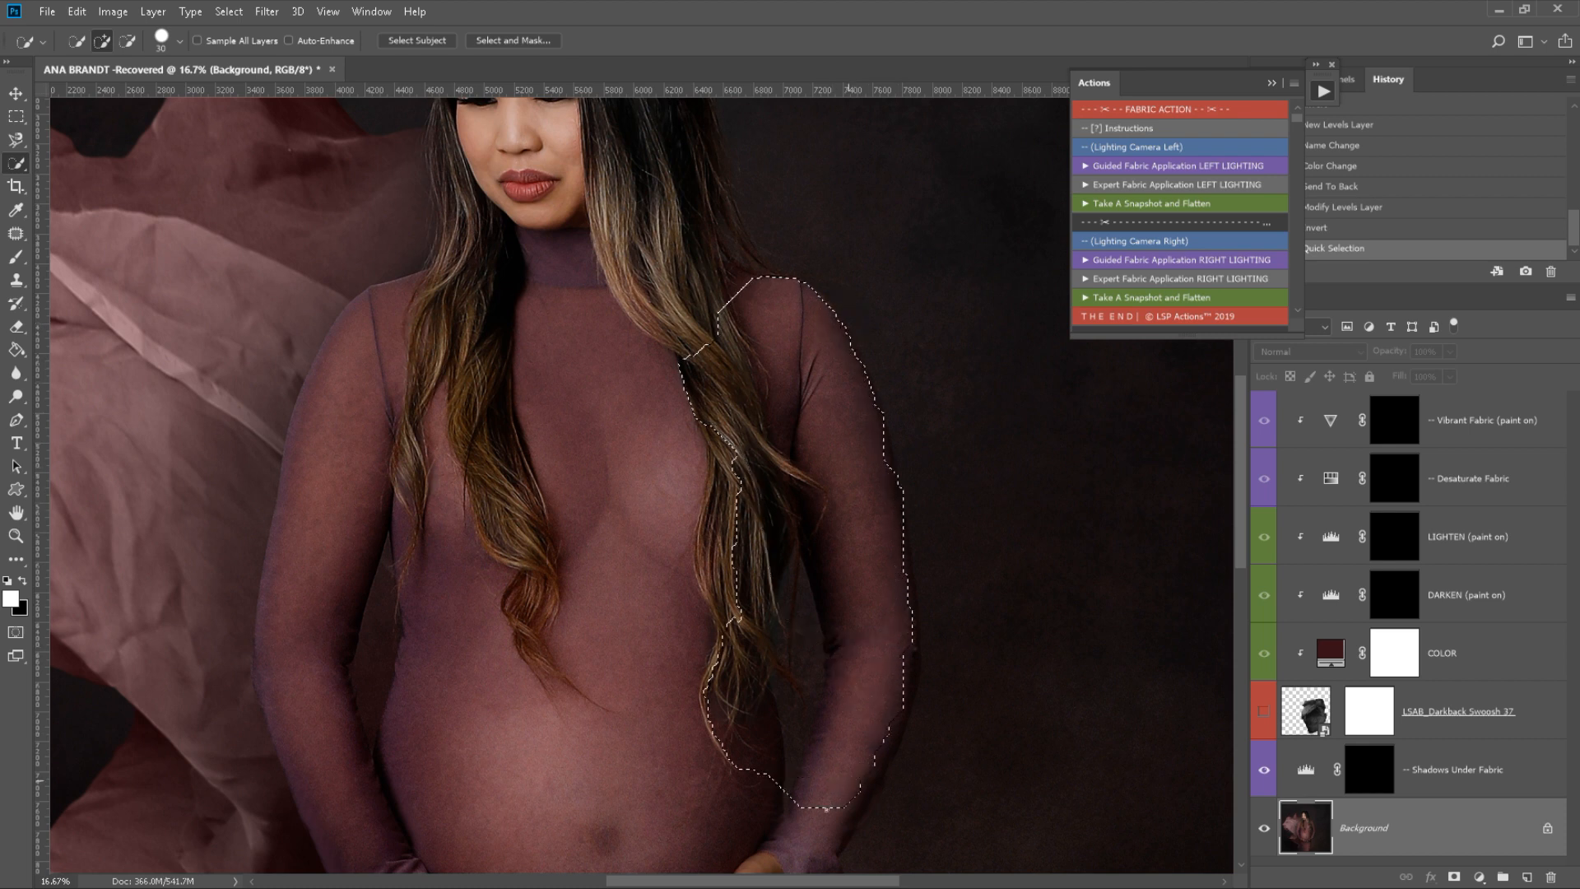
scroll(911, 621, "down", 3)
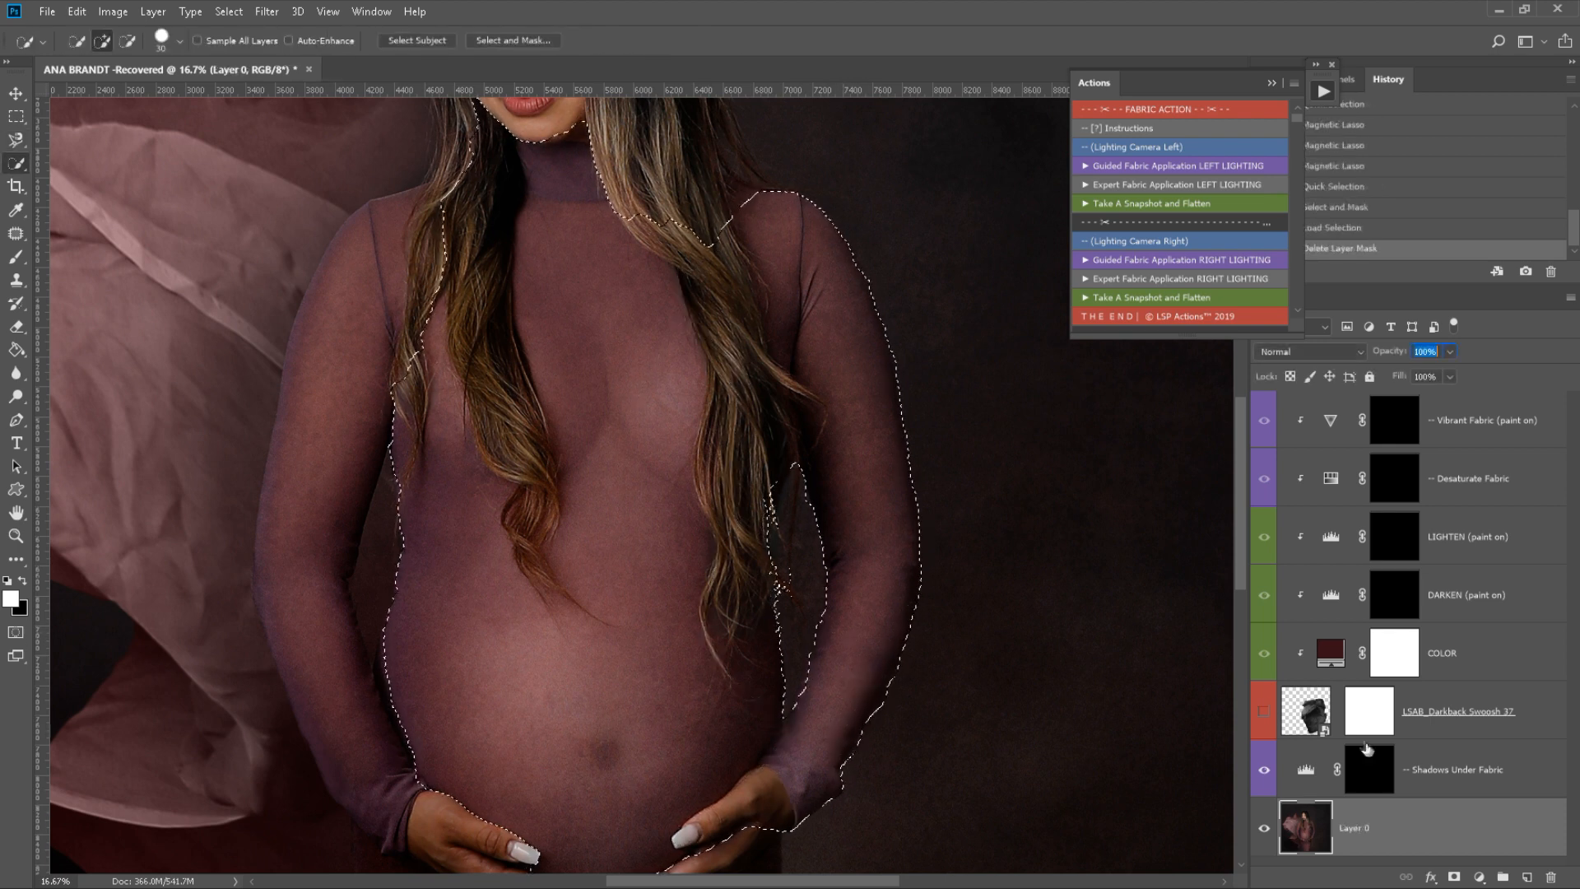
- Show the swoosh again and paint black on its layer mask inside the selection to clear fabric from the torso and arm
key("z")
left_click(839, 503, "alt")
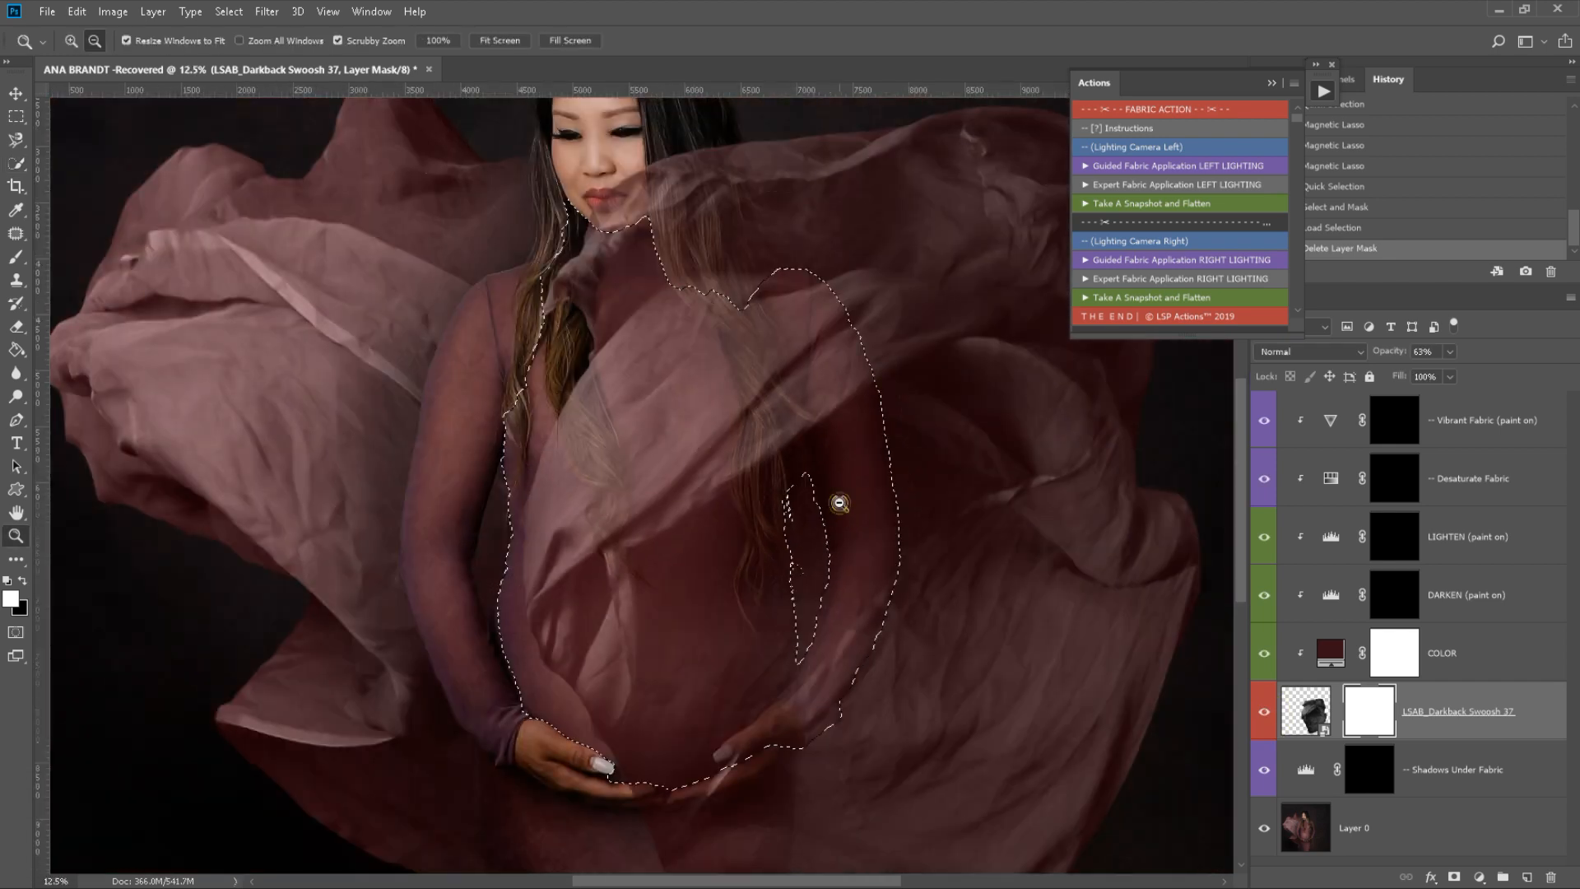
left_click(840, 503, "alt")
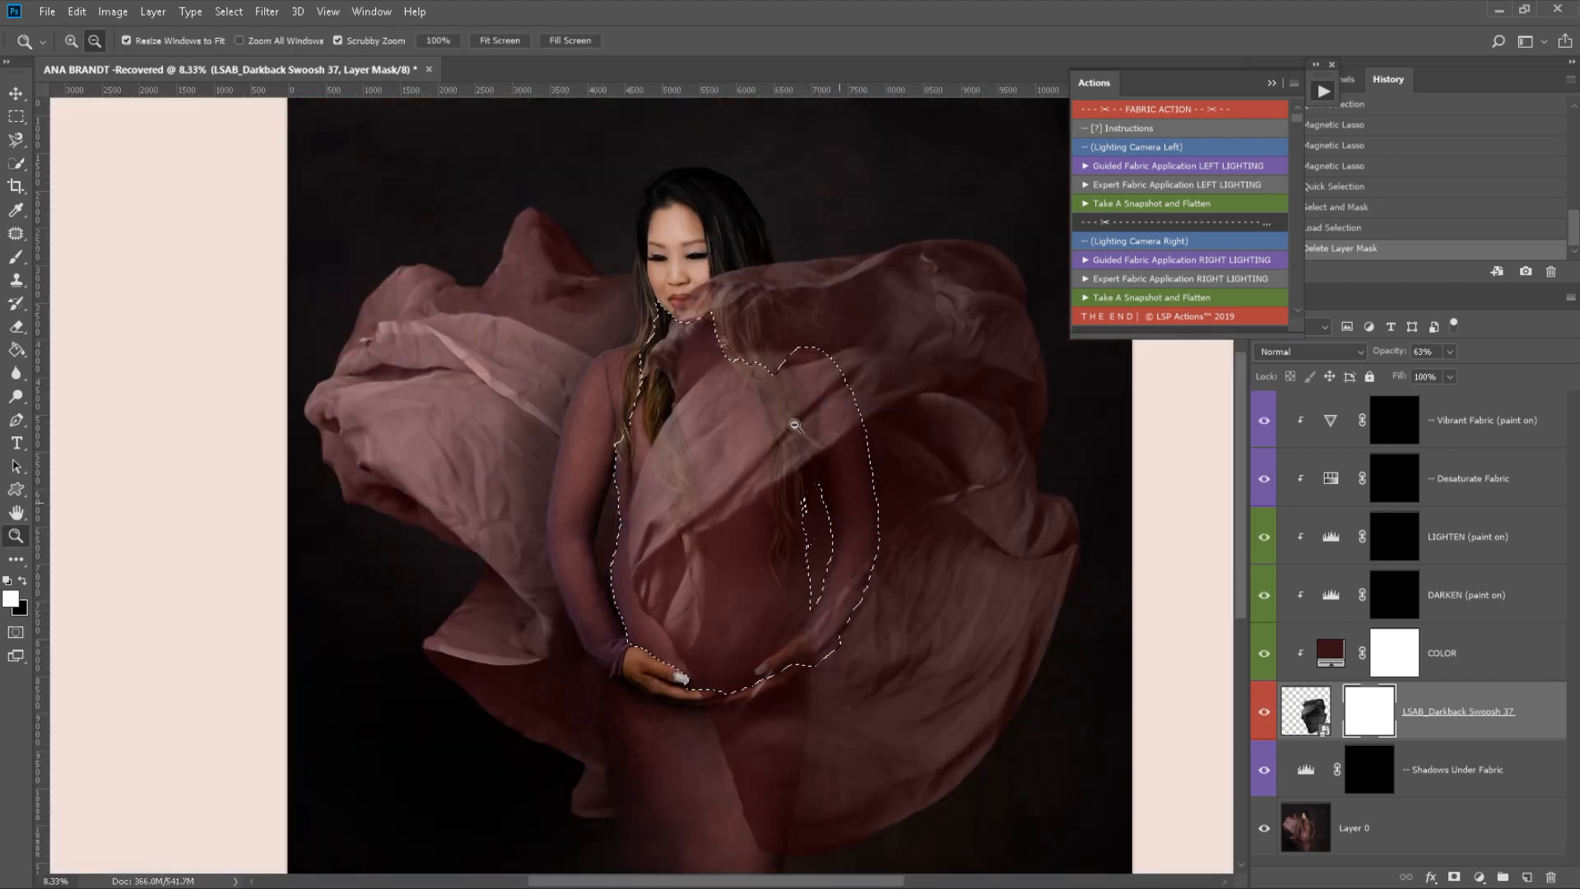
left_click(14, 234)
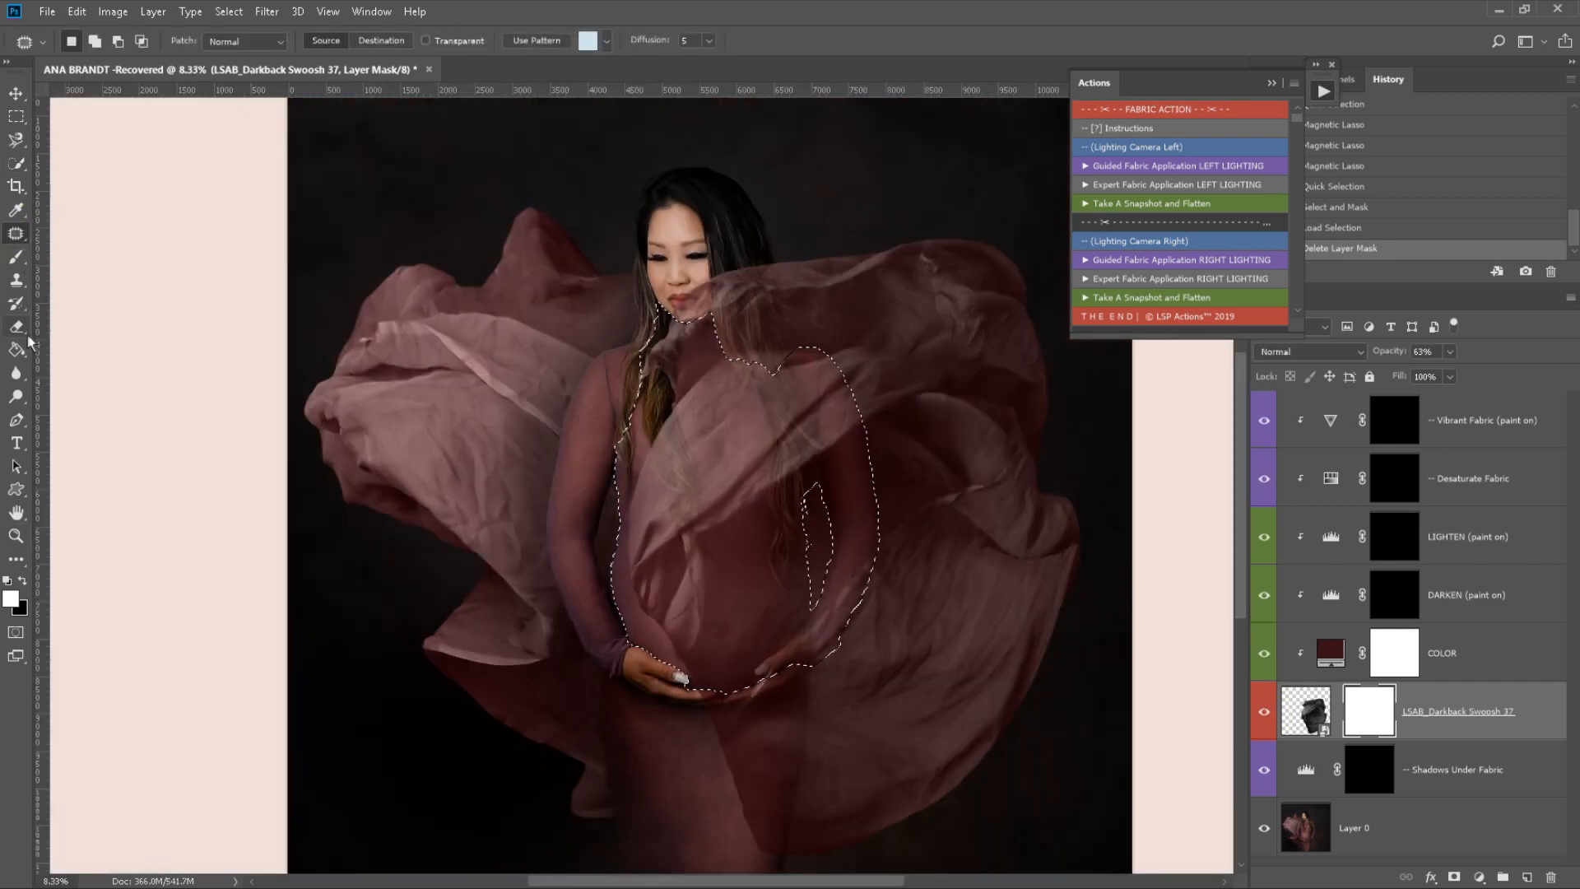
left_click(16, 257)
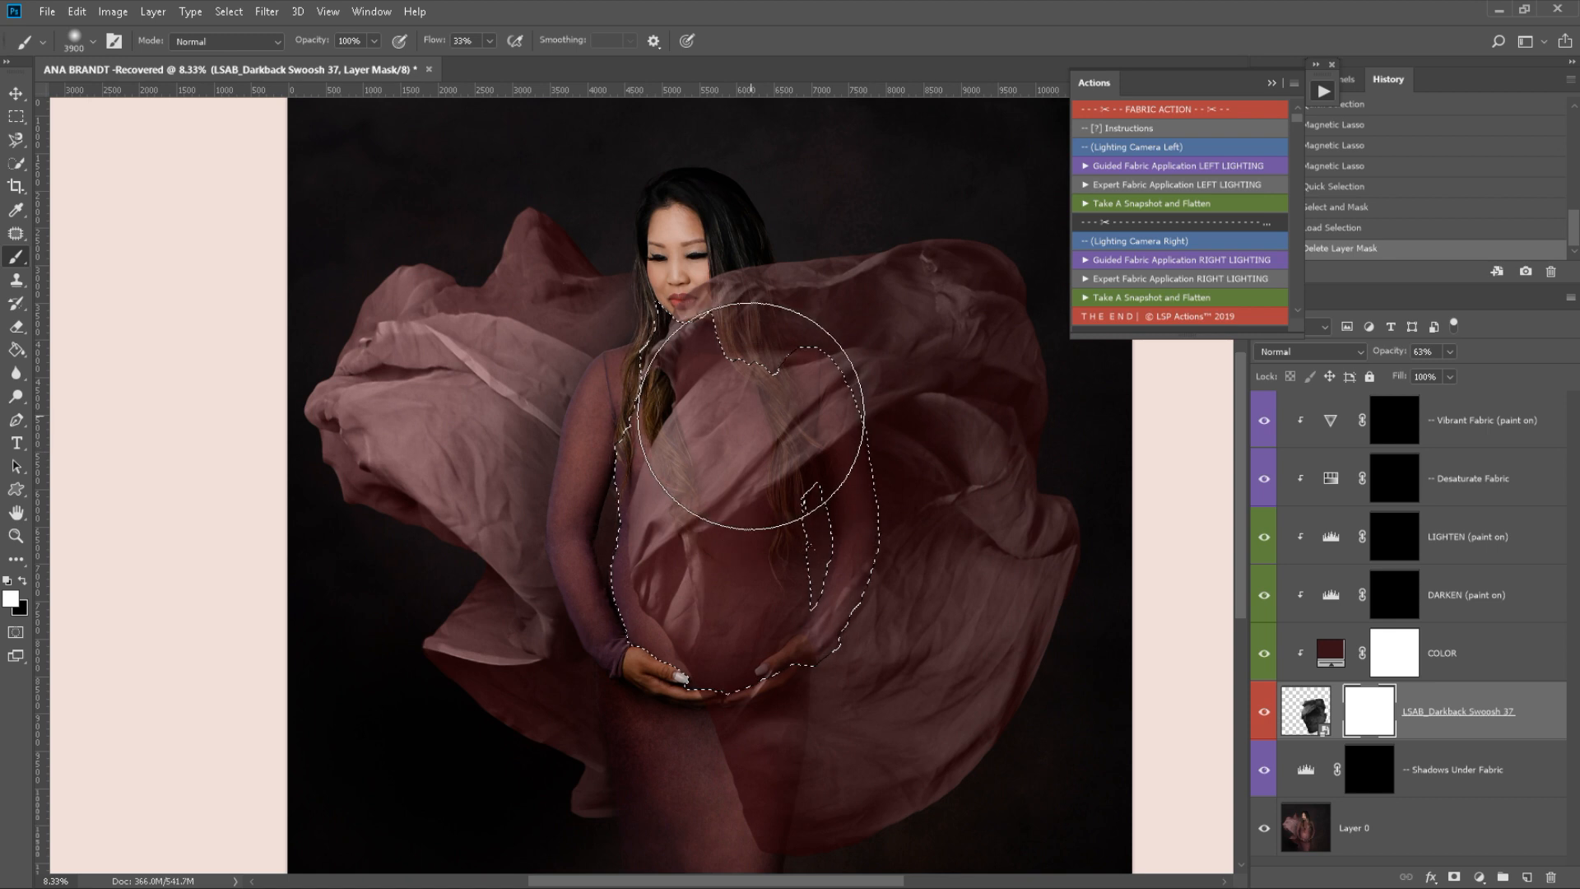
left_click(22, 583)
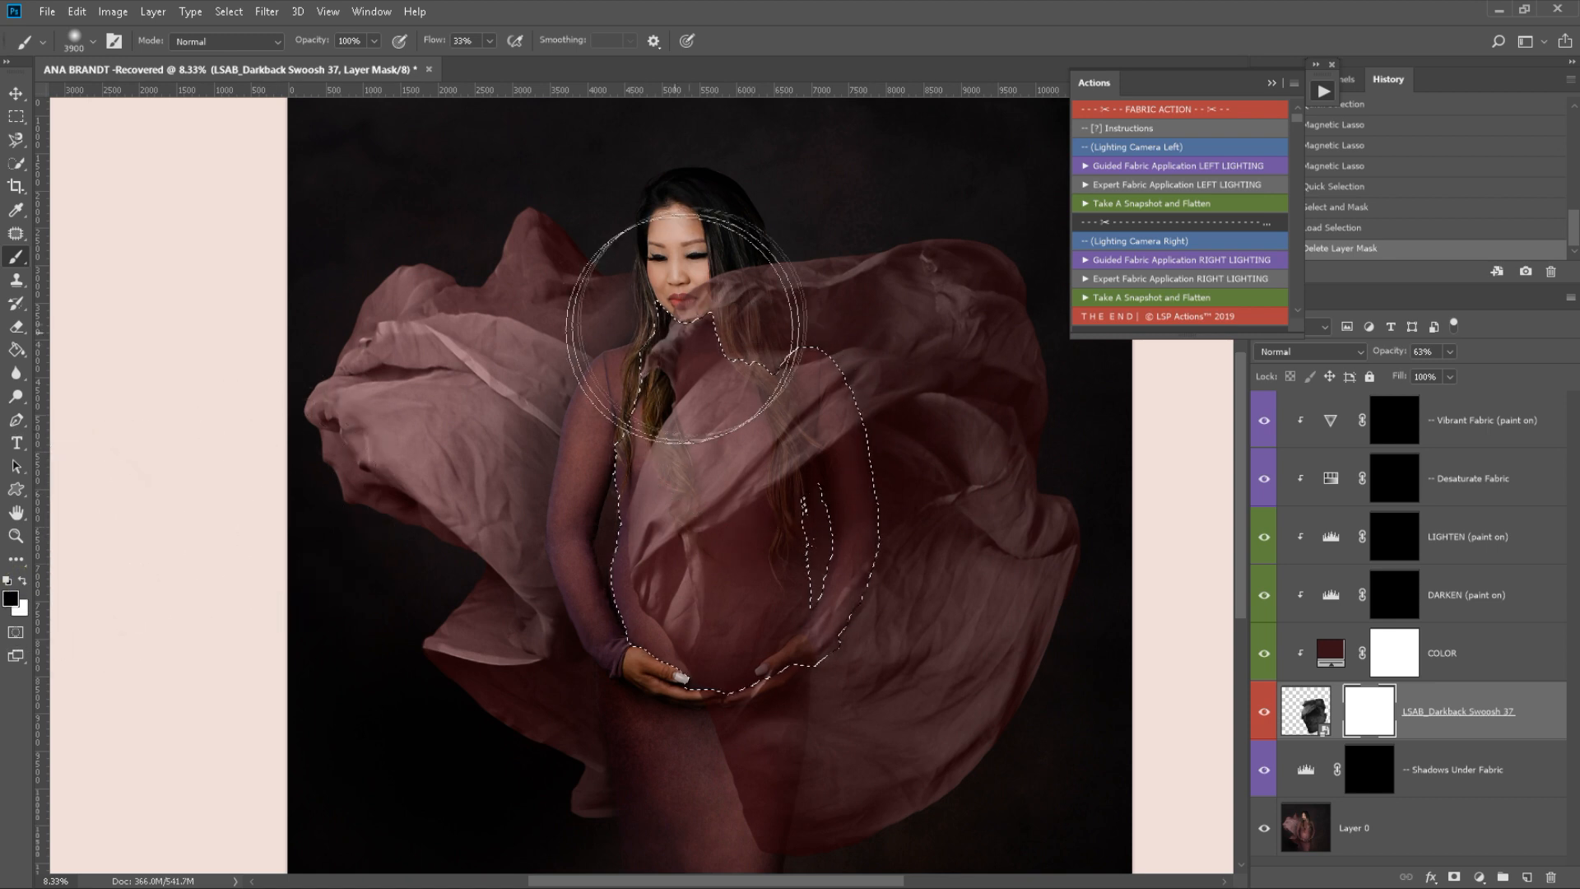
mouse_move(753, 577)
left_mouse_down()
mouse_move(617, 733)
mouse_move(684, 502)
left_mouse_up()
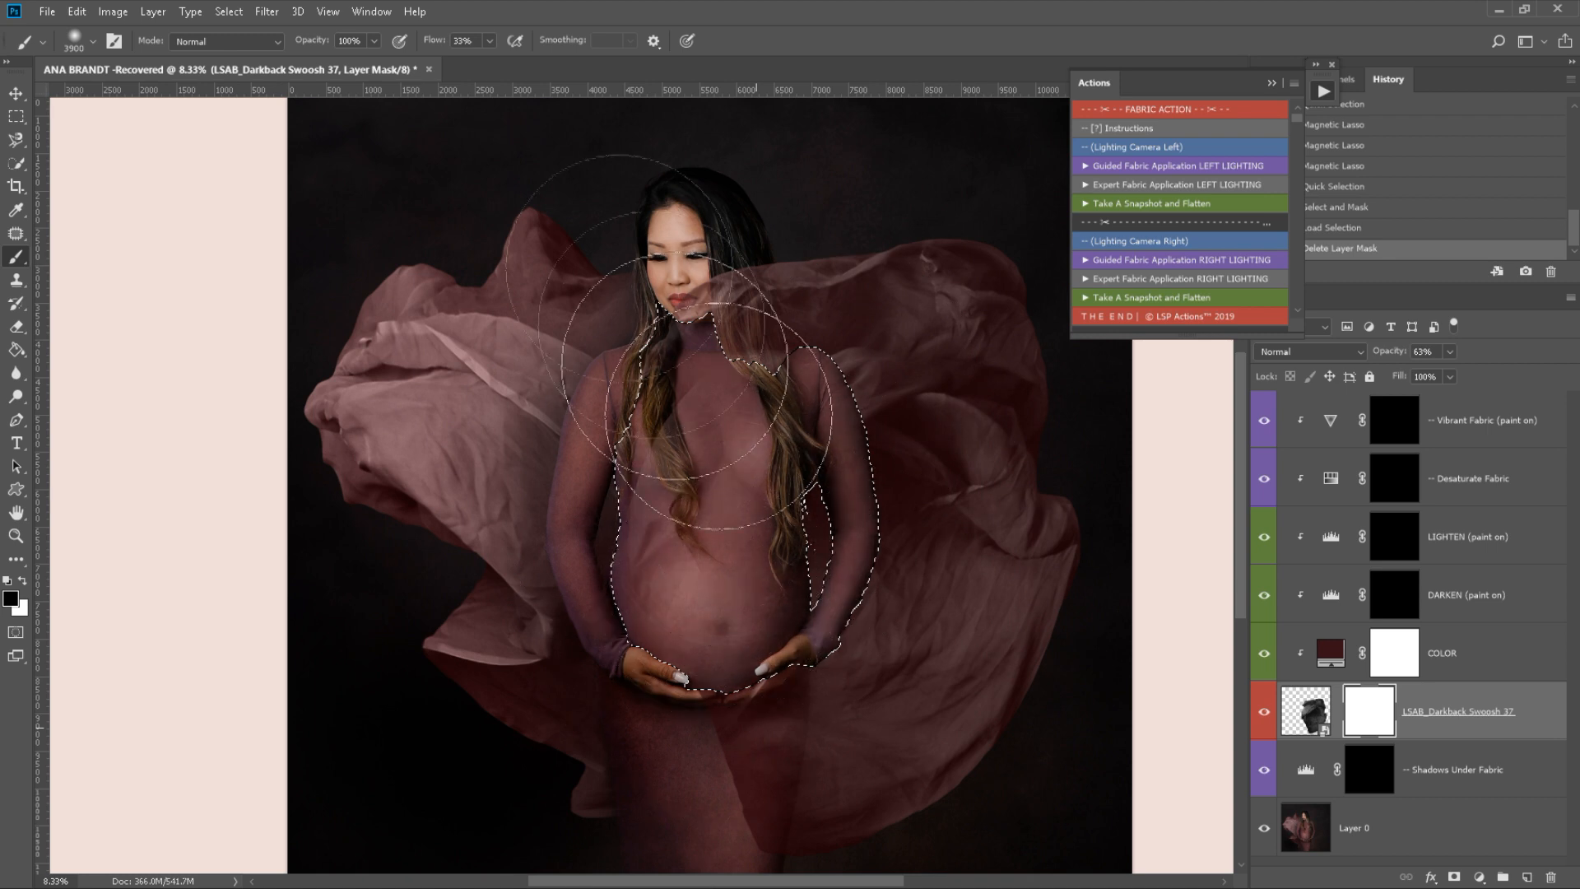
- Set the brush flow to 67%, finish masking inside the selection, deselect, and clear the fabric from the face, neck, hair and skirt
left_click(490, 41)
left_click_drag(519, 65, 522, 66)
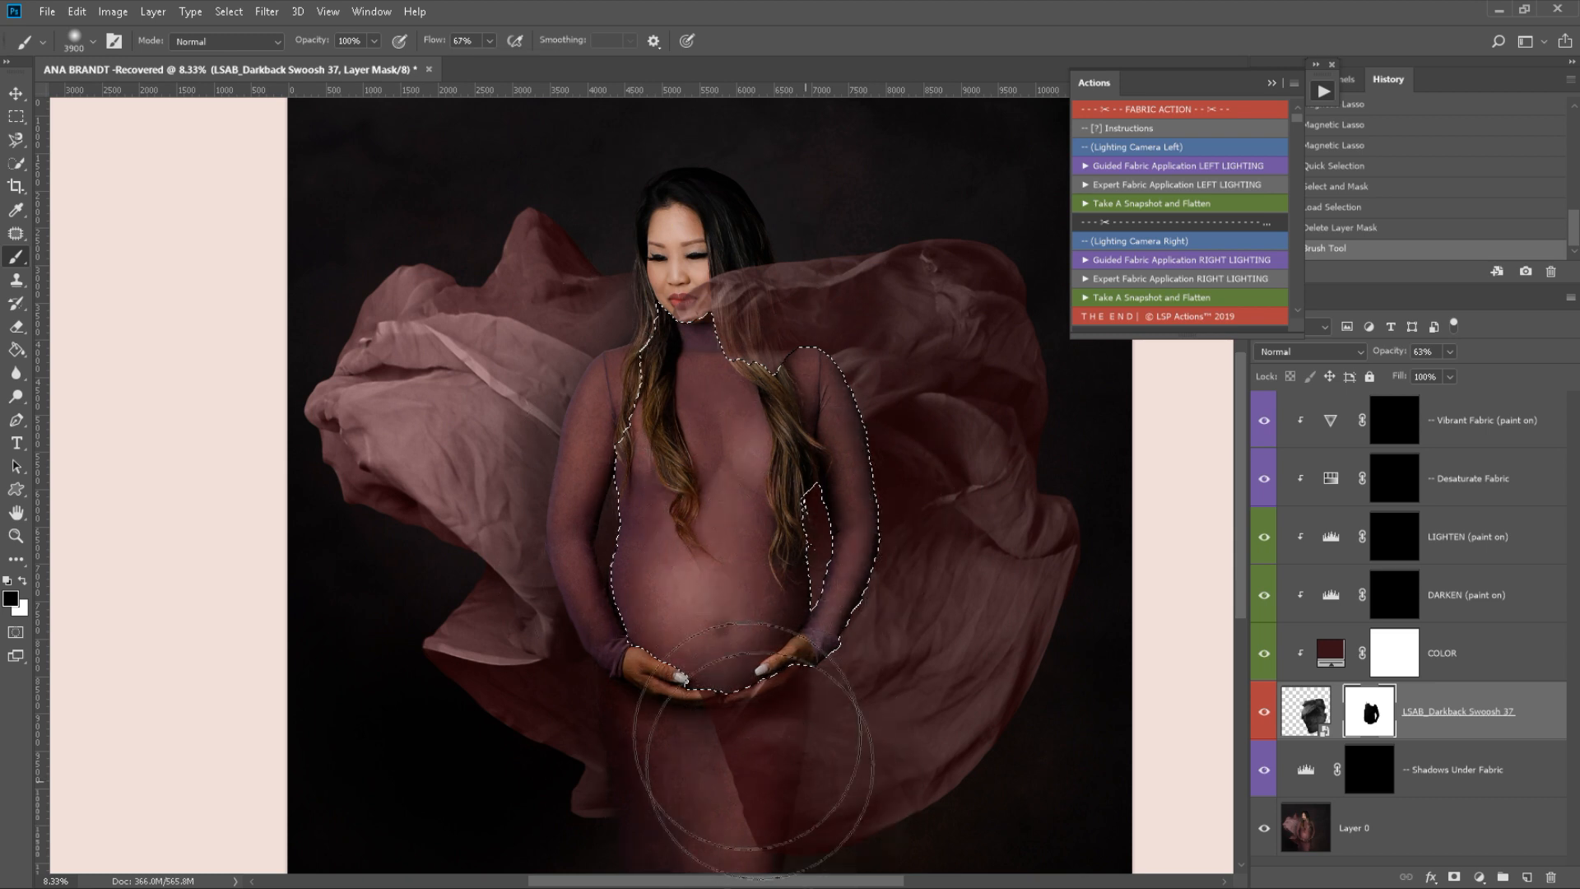
left_click(661, 546)
key("ctrl+d")
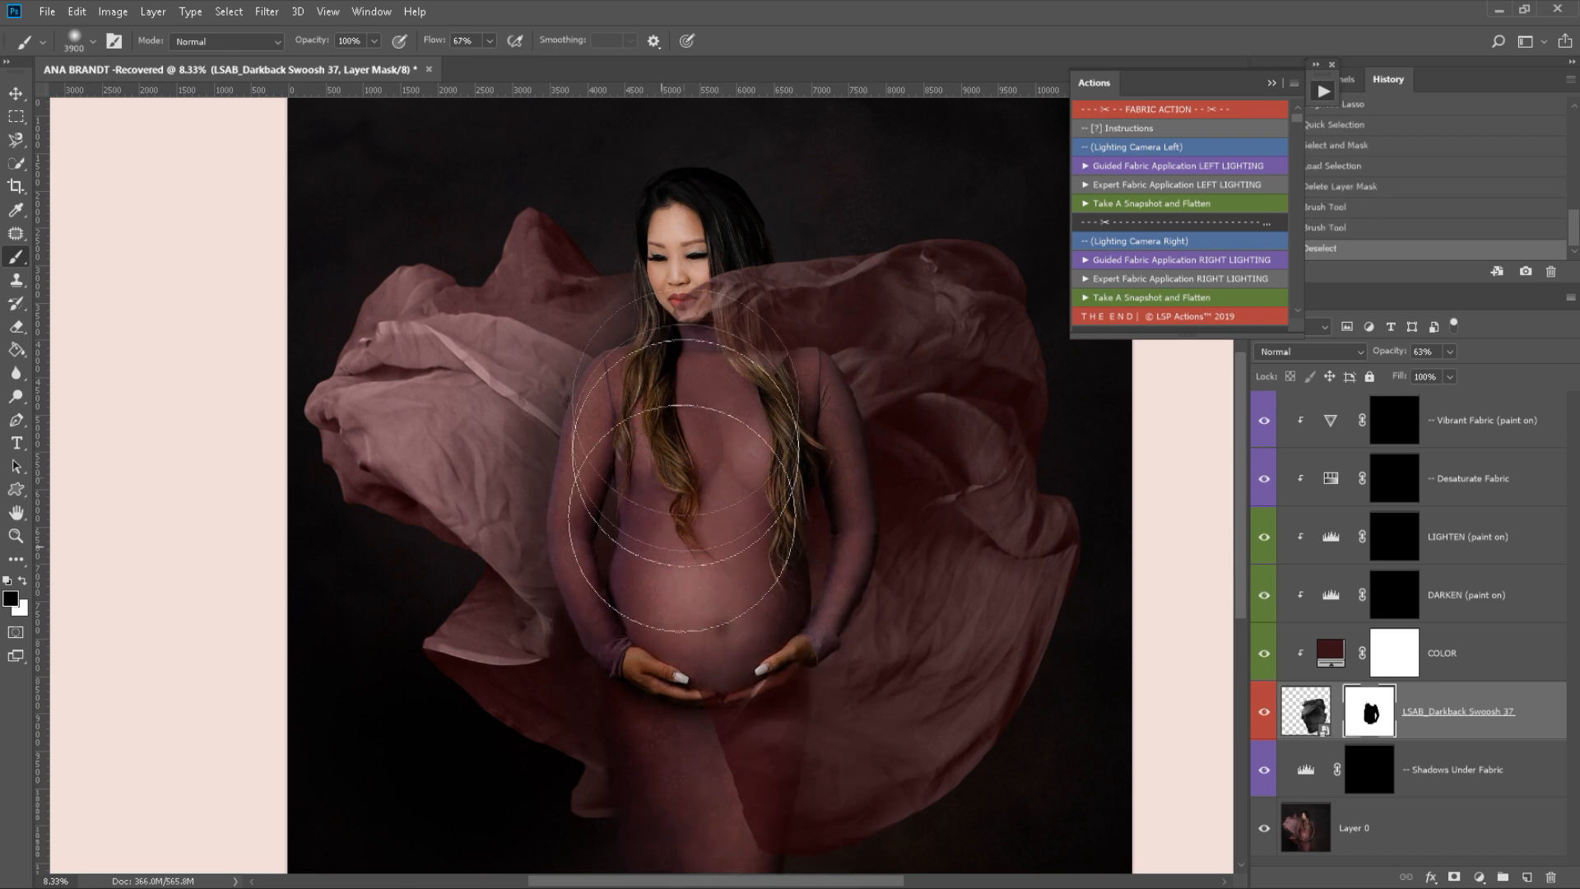
left_click_drag(659, 314, 657, 301)
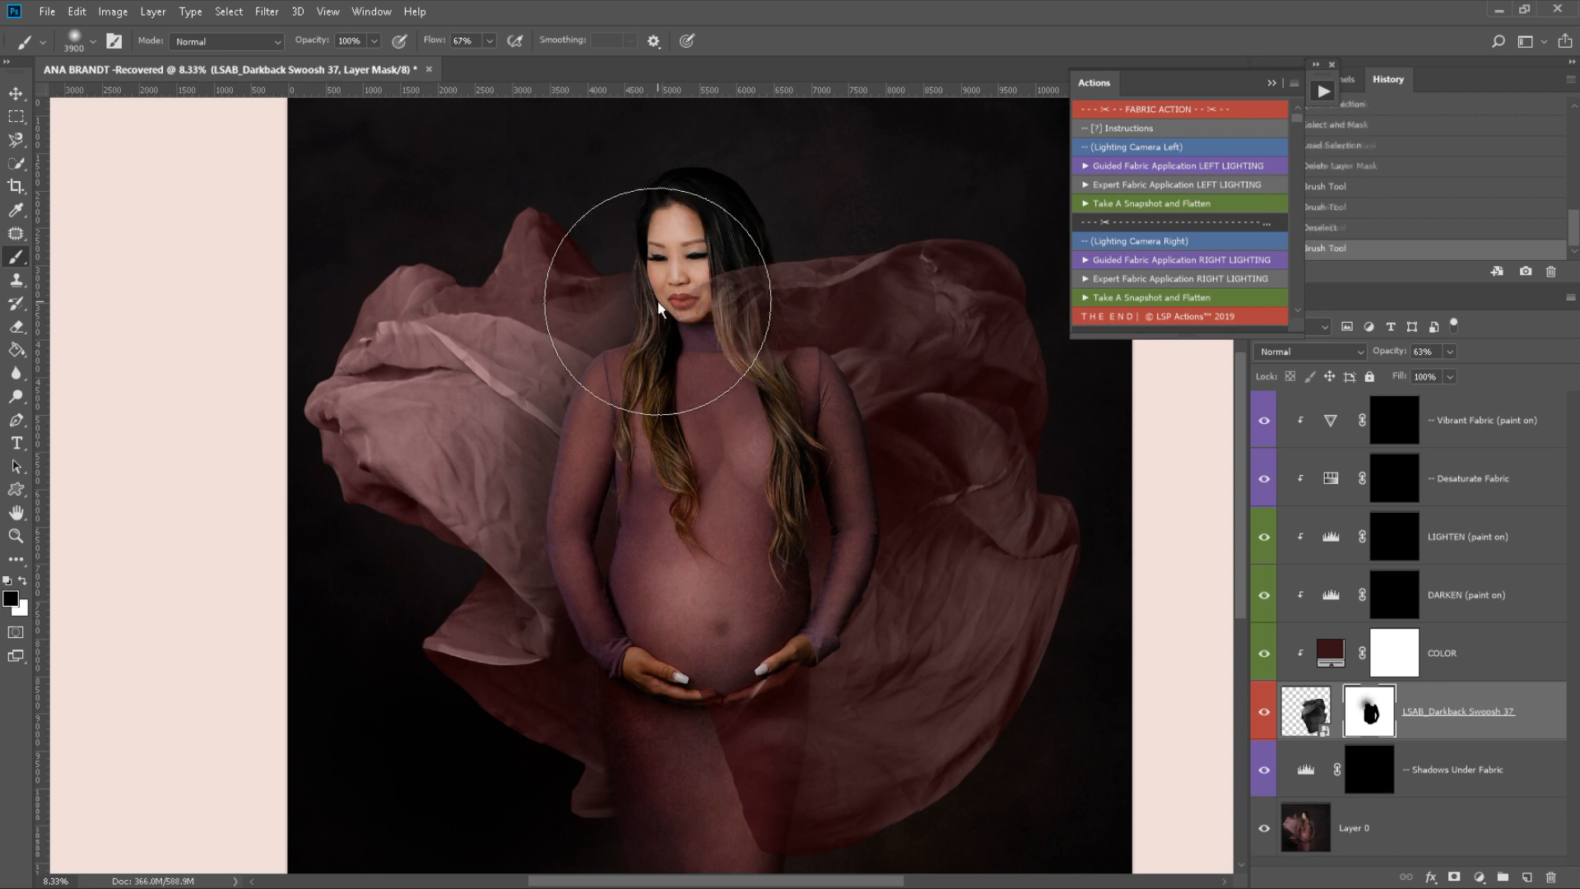
left_click(659, 301)
right_click(659, 301)
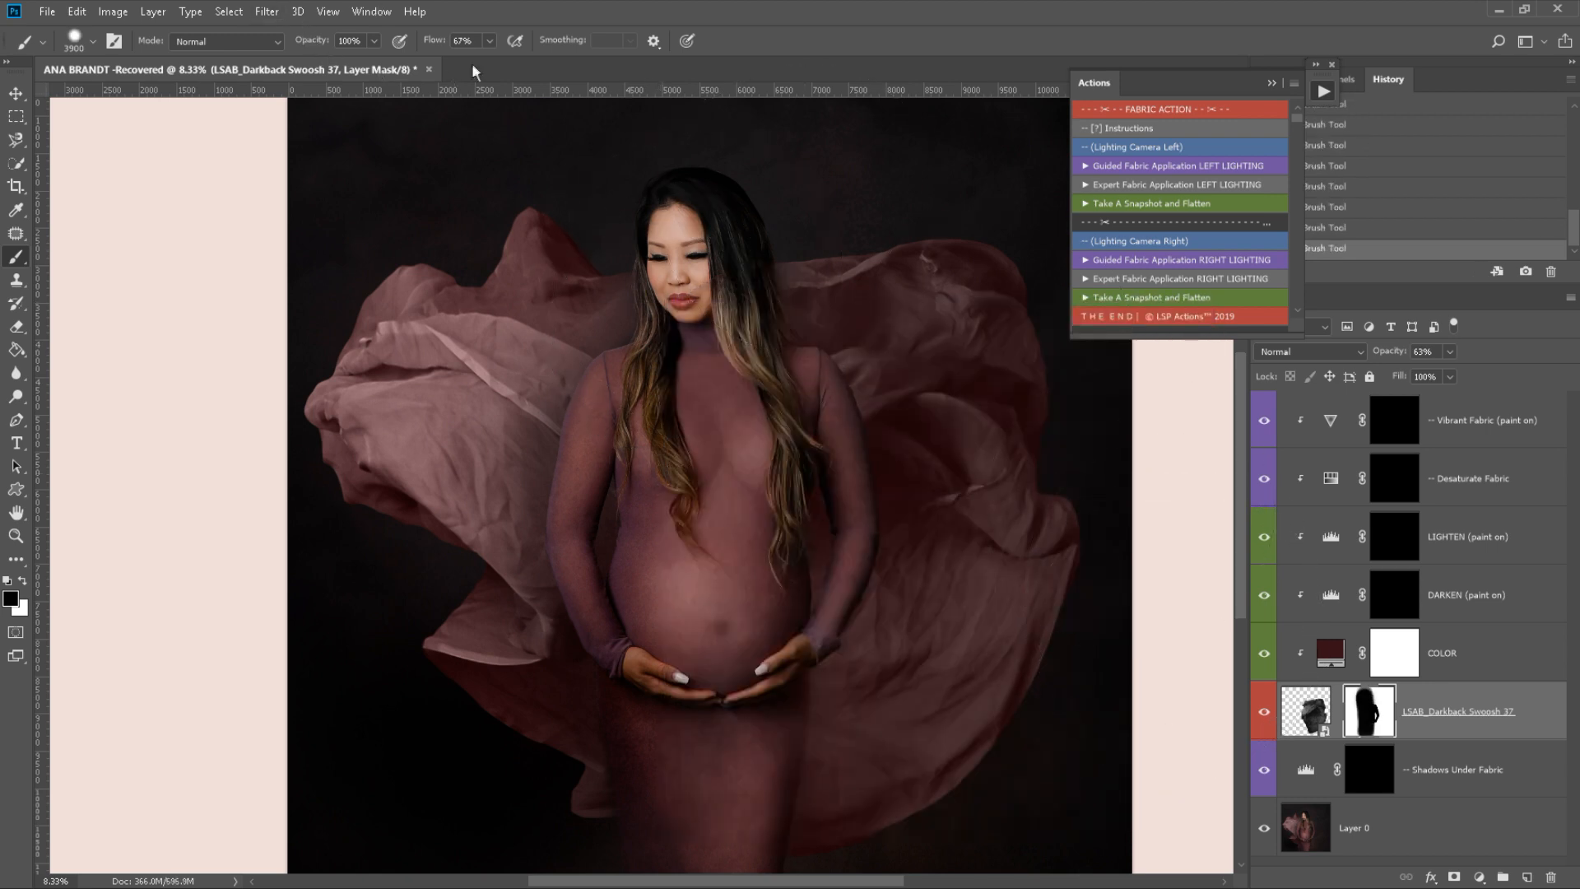
- Set the brush flow to 31% and softly paint black on the swoosh mask along the woman's hair, arm and skirt
left_click(489, 41)
left_click_drag(455, 62, 461, 62)
right_click(724, 515)
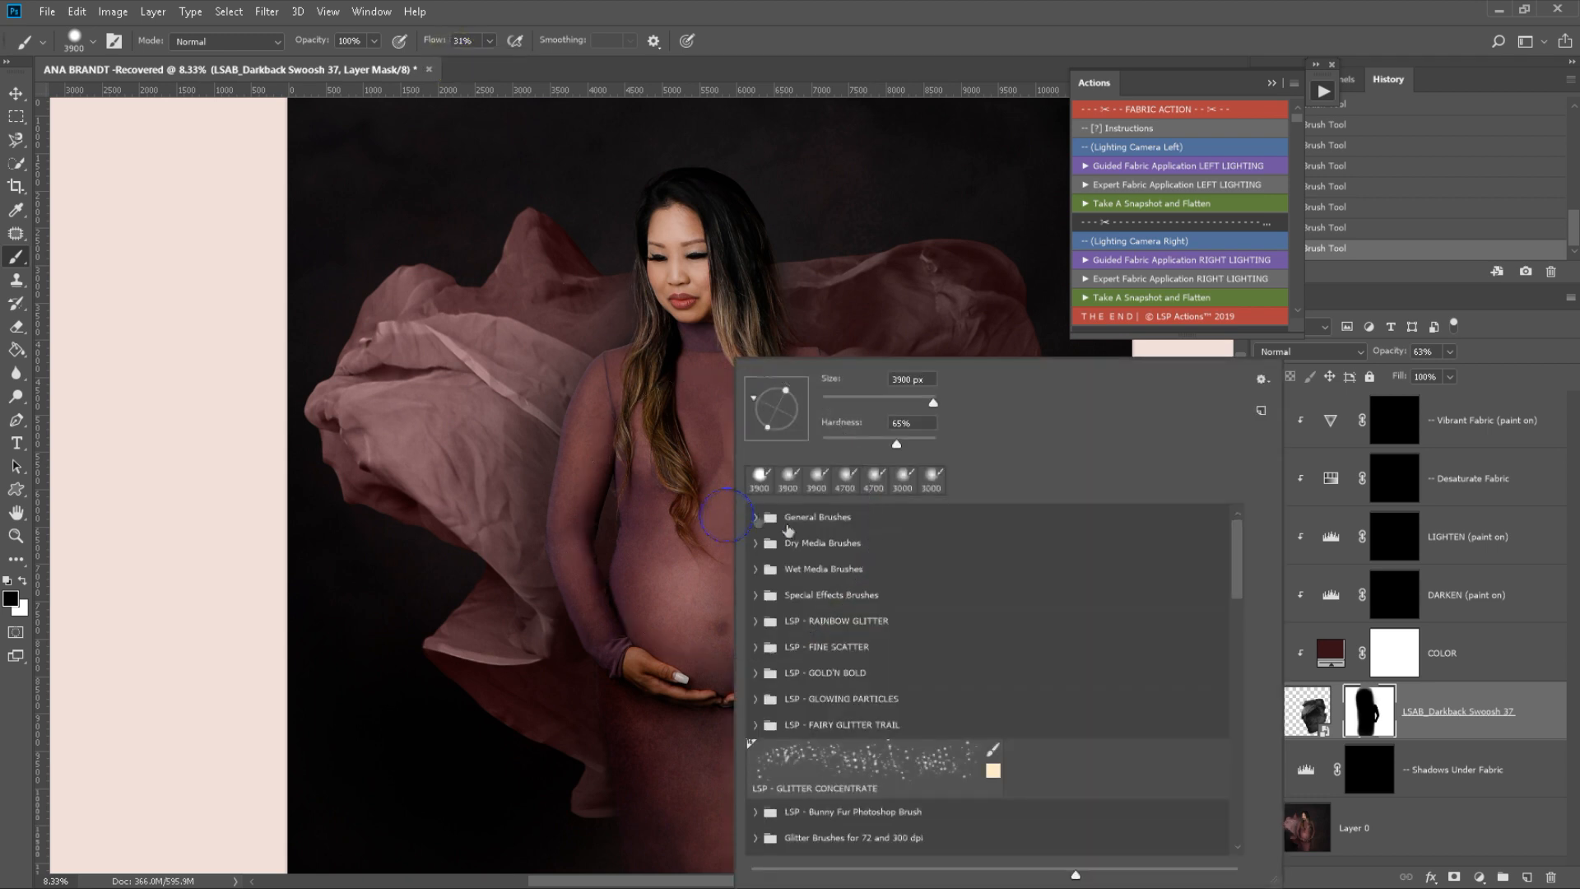
key("Escape")
key("w")
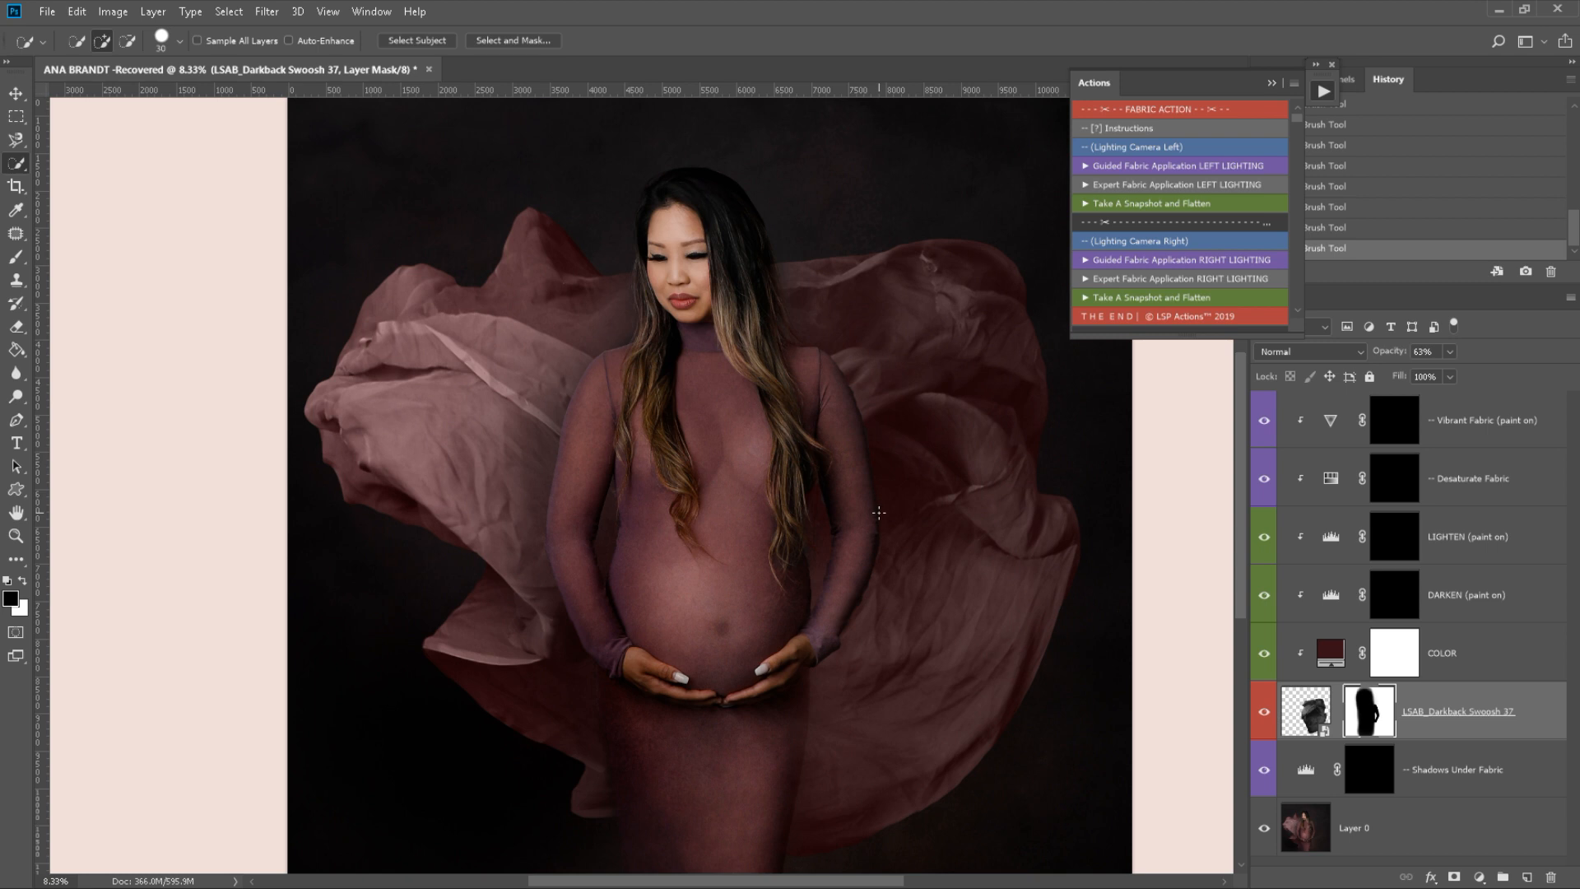
key("b")
left_click_drag(764, 318, 777, 375)
mouse_move(799, 452)
left_mouse_down()
mouse_move(839, 576)
mouse_move(774, 600)
mouse_move(794, 600)
mouse_move(818, 670)
mouse_move(798, 753)
left_mouse_up()
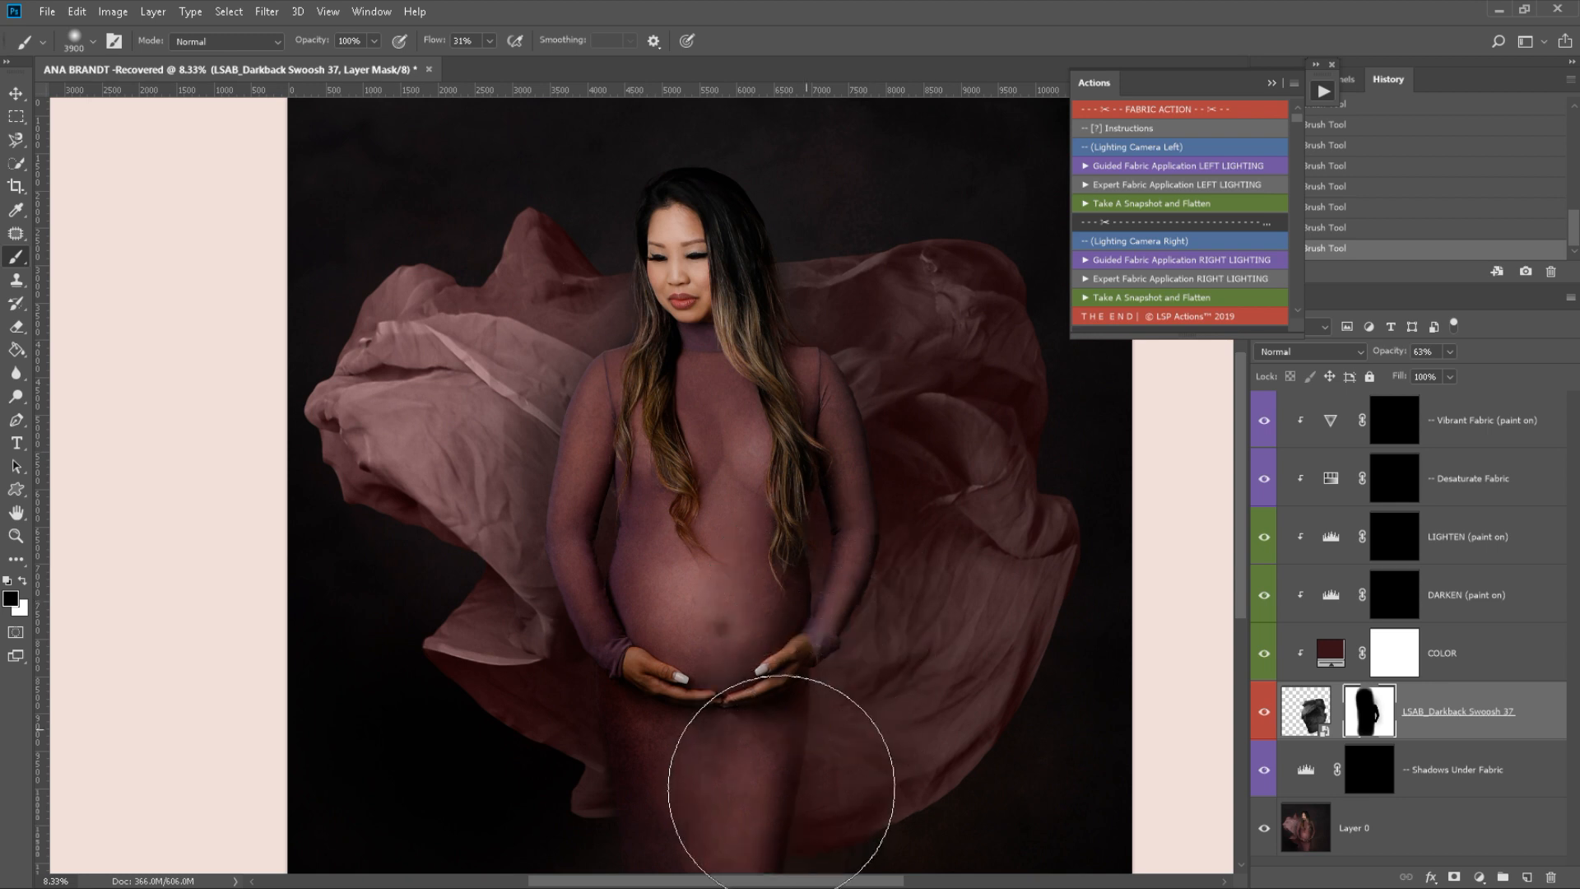
- Set the LSAB_Darkback Swoosh 37 layer's opacity to 99%
key("z")
key("9")
key("9")
left_click(836, 482, "alt")
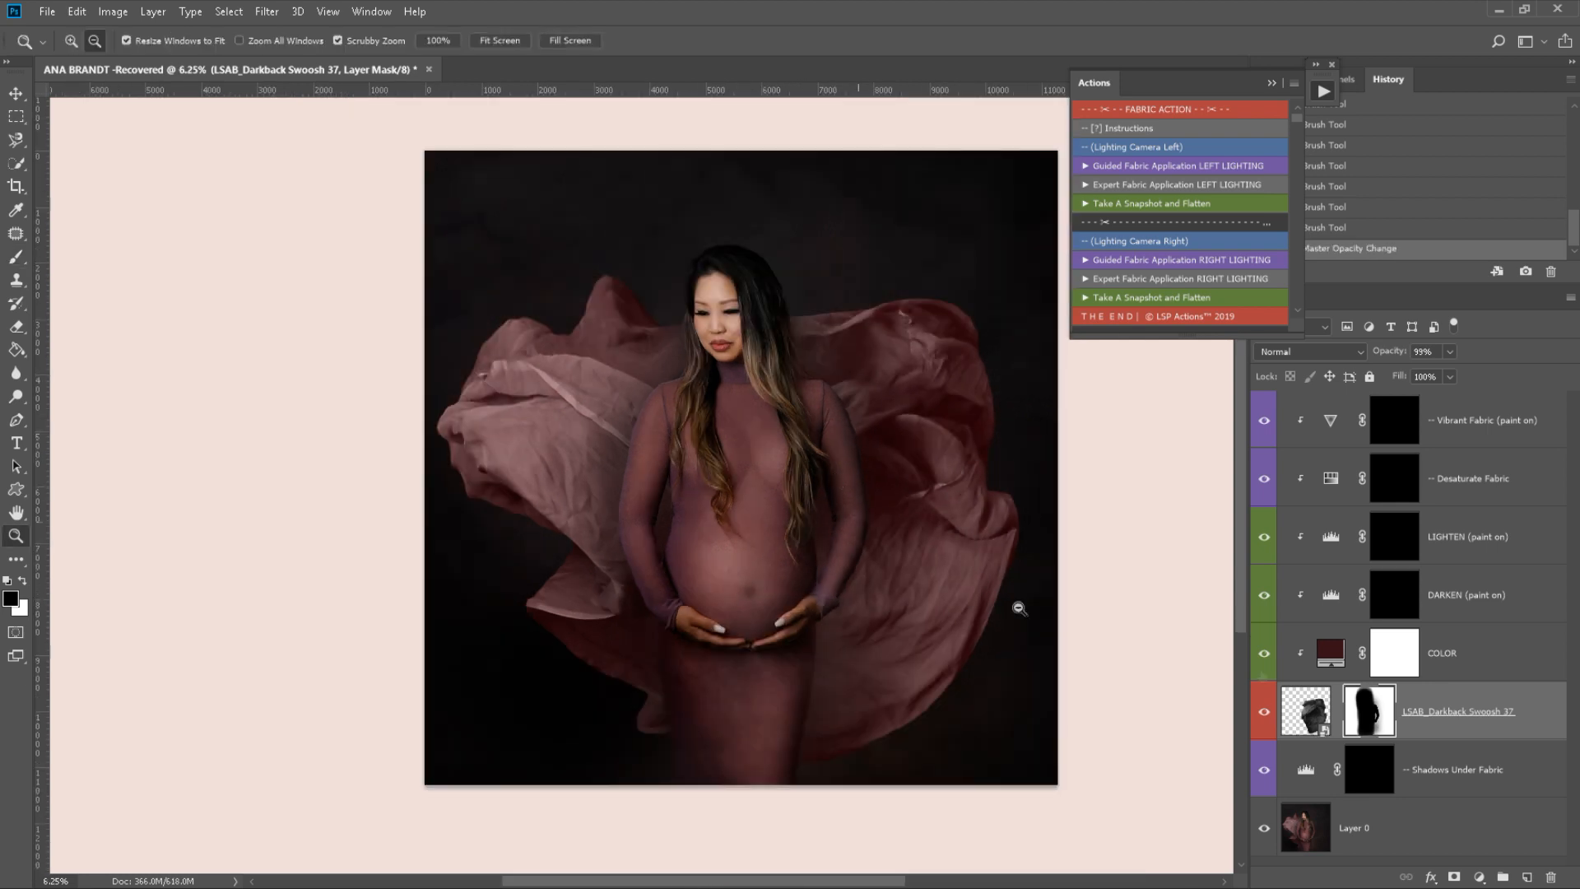
- Paint white on the DARKEN mask around the woman's body and touch up the outer part of the swoosh with black
left_click(1391, 597)
key("b")
key("x")
mouse_move(790, 366)
left_mouse_down()
mouse_move(896, 336)
mouse_move(853, 374)
mouse_move(787, 636)
mouse_move(731, 599)
left_mouse_up()
left_click_drag(706, 459, 709, 565)
key("x")
mouse_move(935, 416)
left_mouse_down()
mouse_move(933, 349)
mouse_move(903, 499)
mouse_move(970, 582)
mouse_move(967, 670)
mouse_move(864, 777)
left_mouse_up()
key("x")
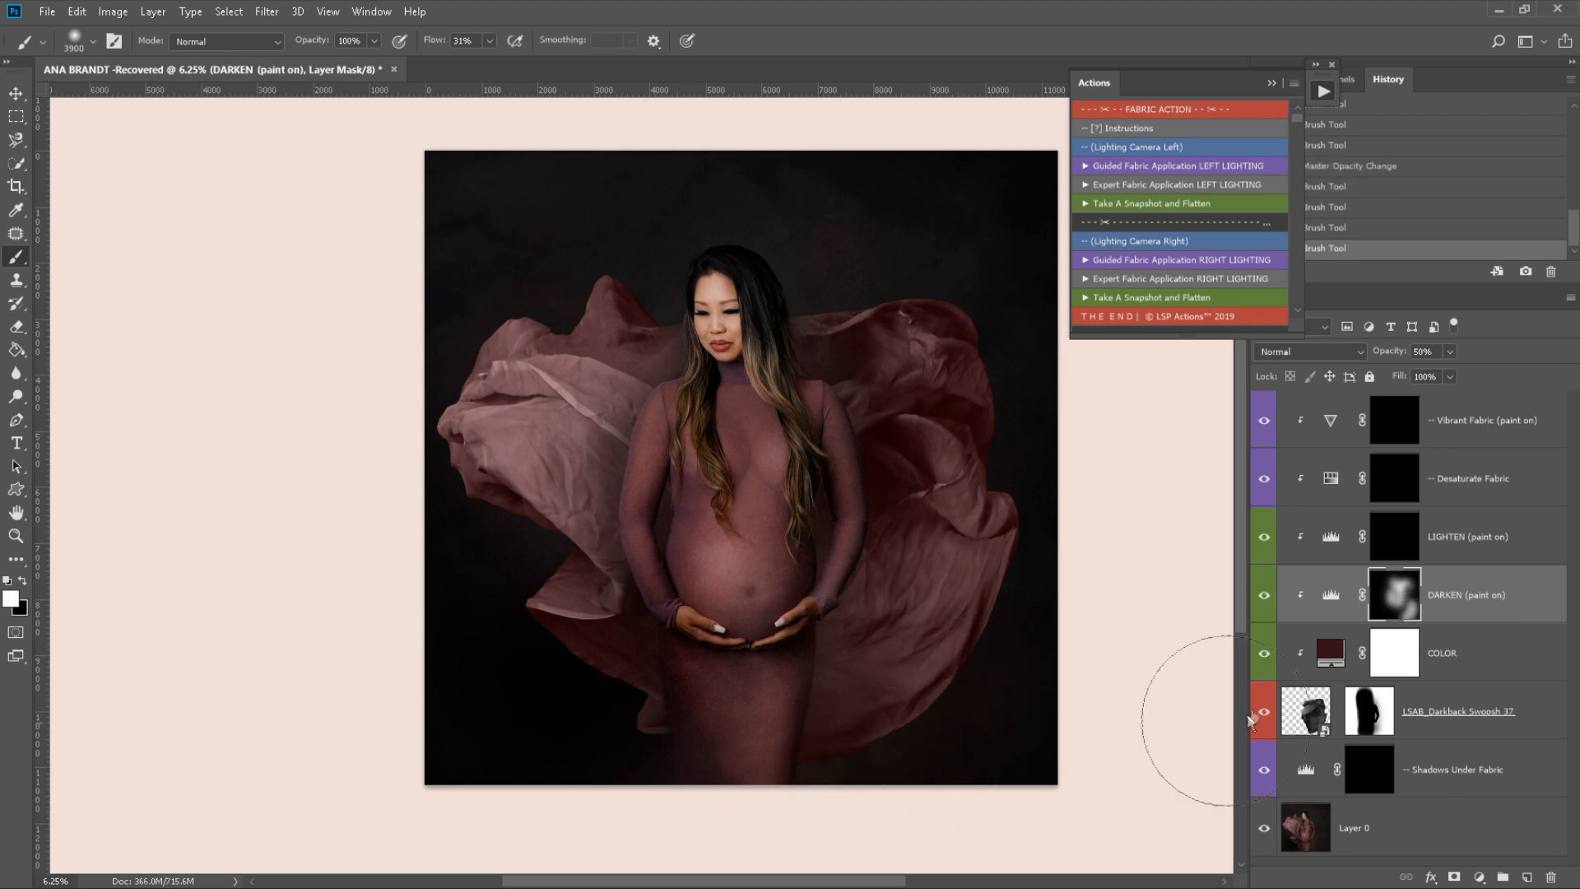
- Paint white on the Shadows Under Fabric mask below and beside the swoosh, and touch up its upper edge with black
left_click(1369, 770)
mouse_move(734, 788)
left_mouse_down()
mouse_move(969, 432)
mouse_move(936, 826)
mouse_move(1051, 823)
mouse_move(984, 511)
left_mouse_up()
key("x")
mouse_move(988, 331)
left_mouse_down()
mouse_move(1067, 228)
mouse_move(952, 345)
mouse_move(1169, 160)
left_mouse_up()
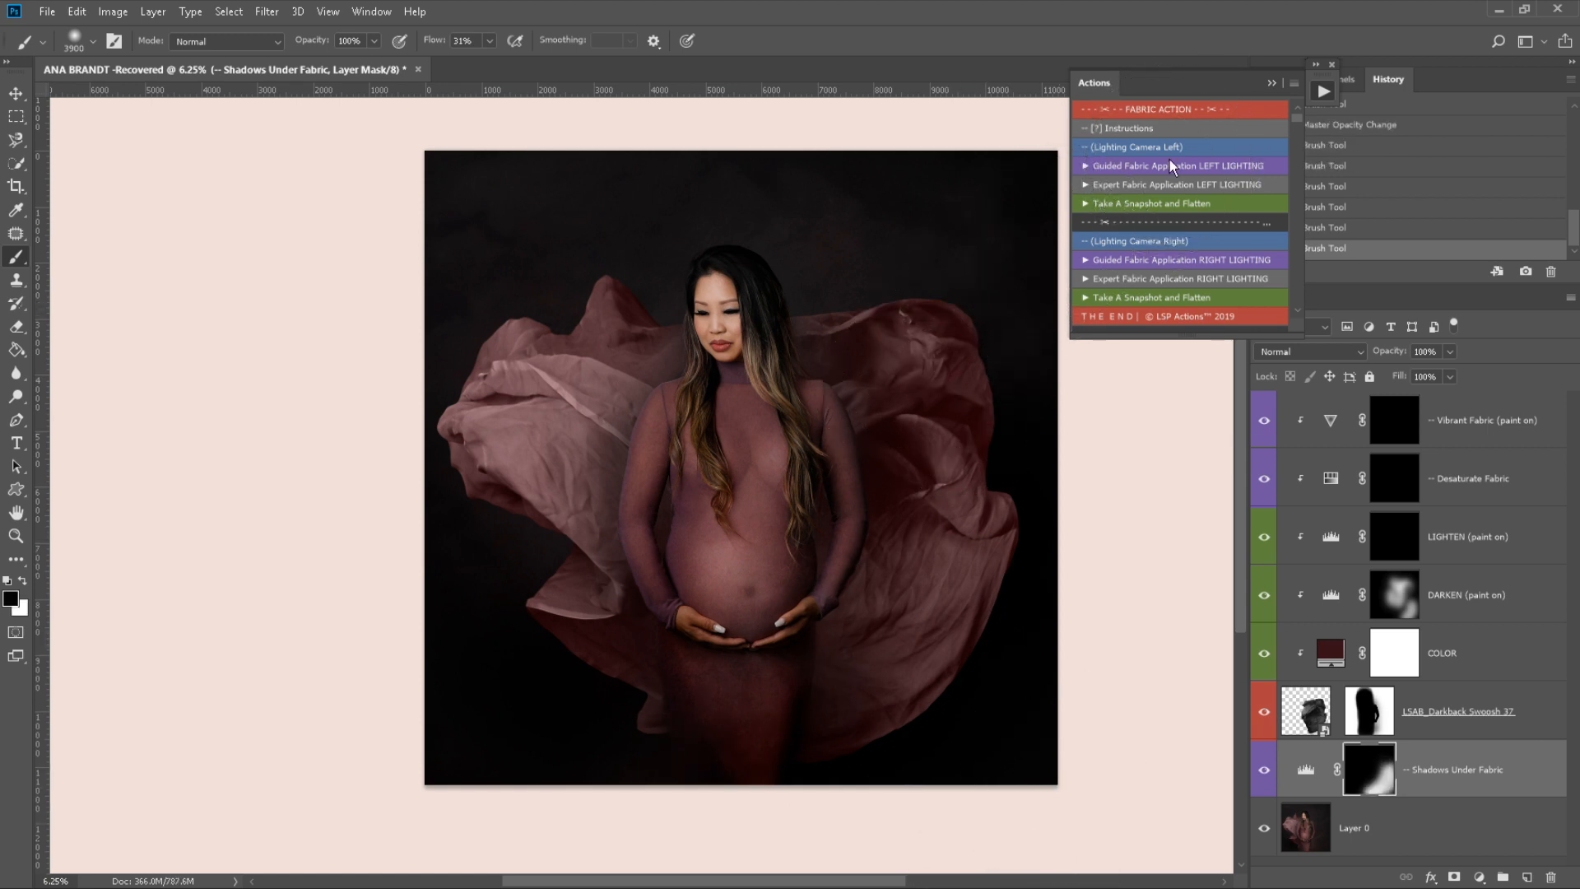
- Compare the image with the swoosh hidden and shown, and run the left-lighting Take A Snapshot and Flatten action
left_click(1264, 712)
left_click(1264, 713)
left_click(1212, 209)
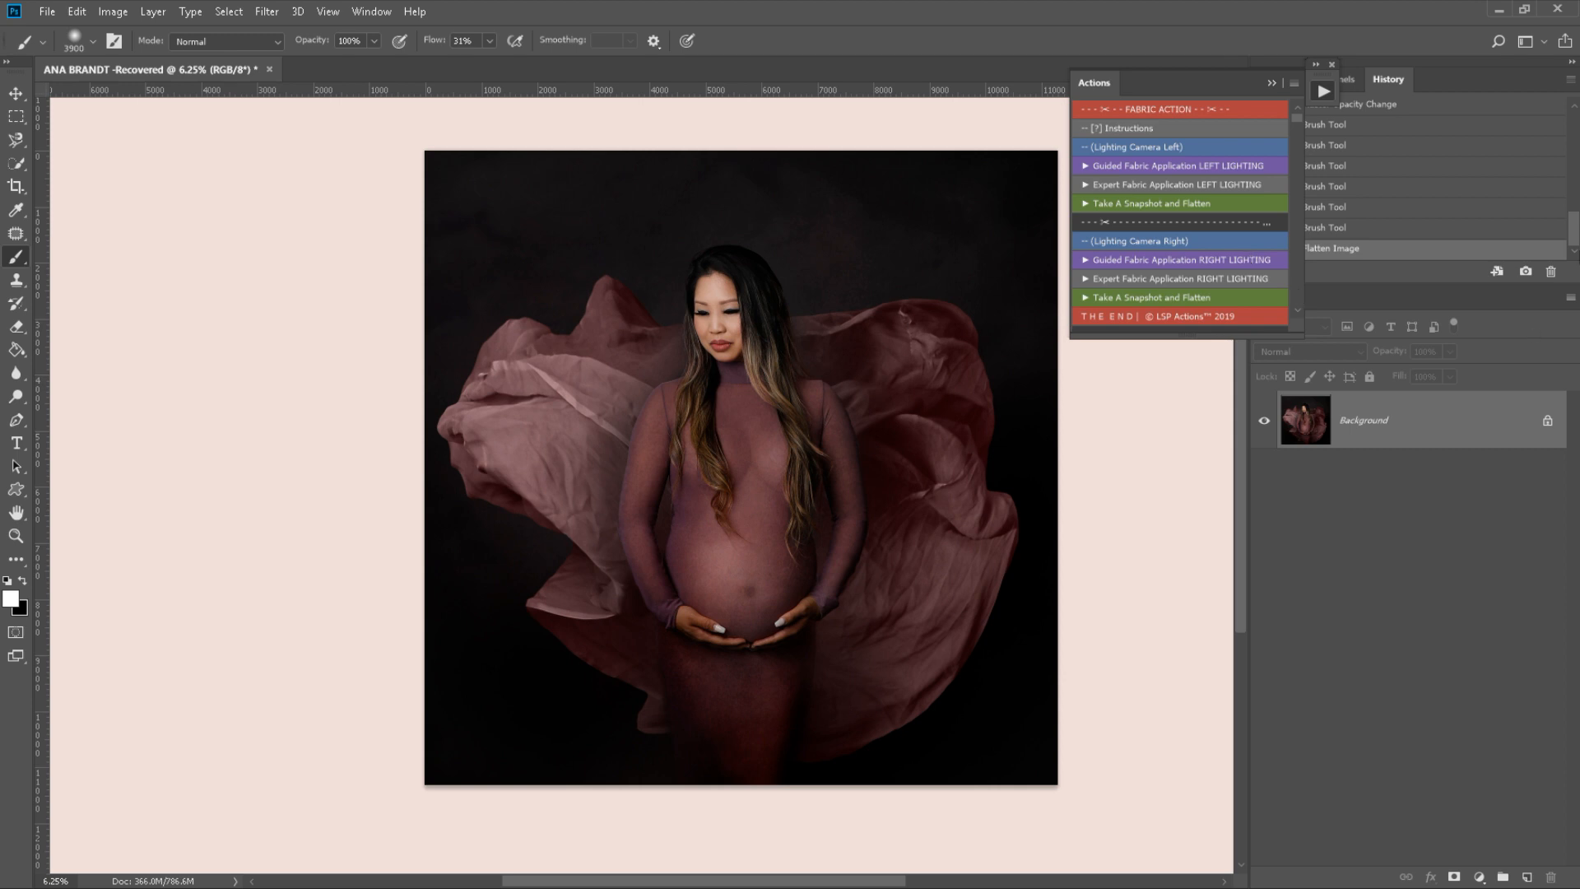
- Compare the original portrait with Snapshot 1 and Snapshot 2 in the history
left_click_drag(1571, 235, 1573, 115)
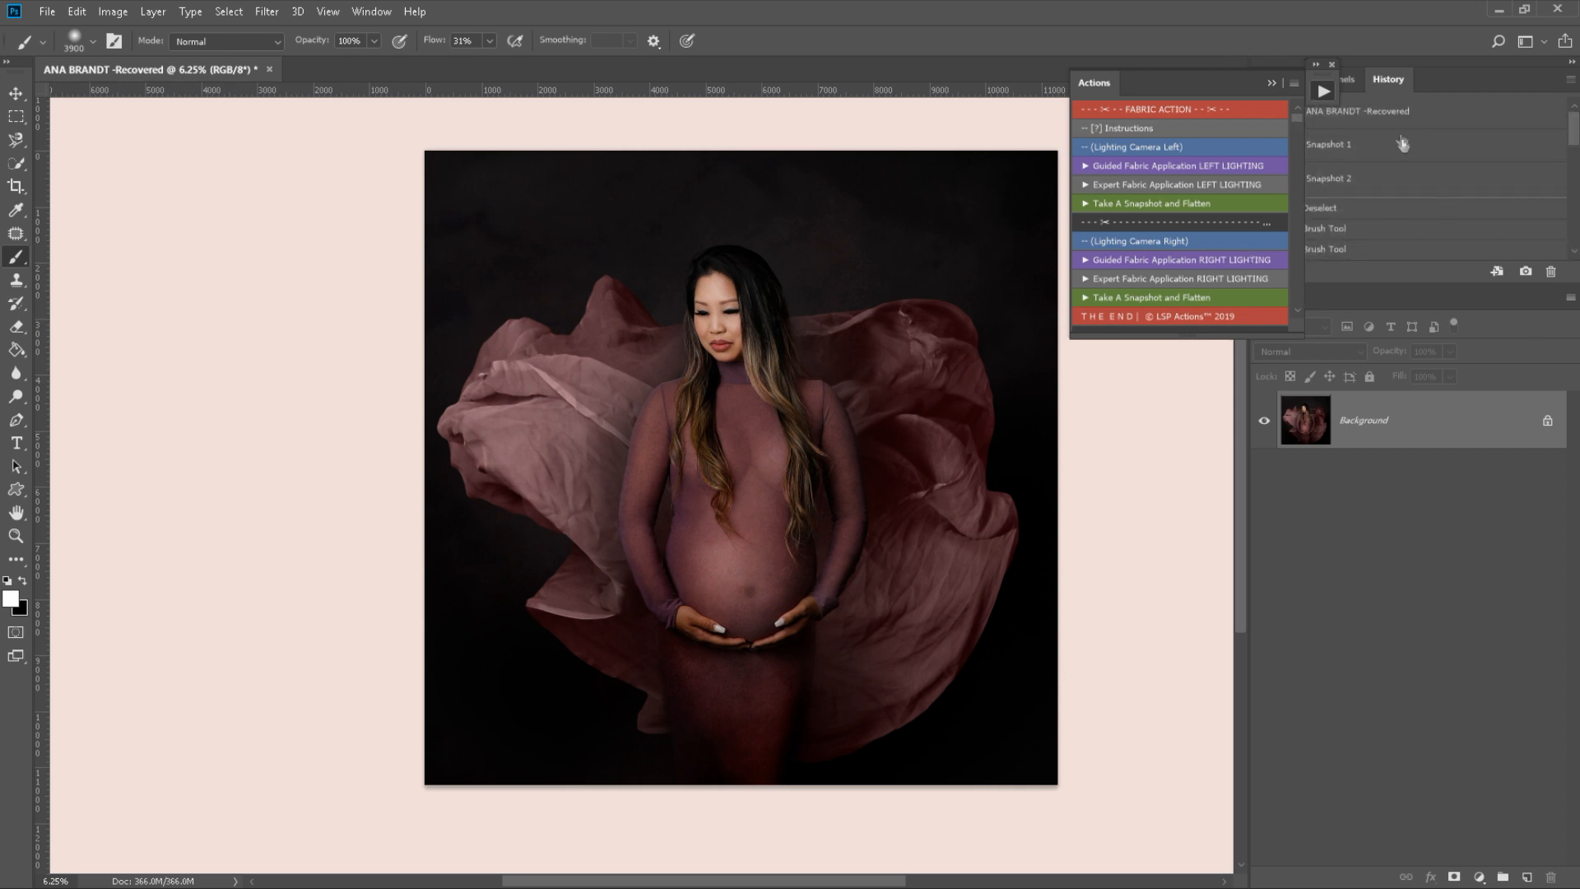
left_click(1392, 111)
left_click(1375, 146)
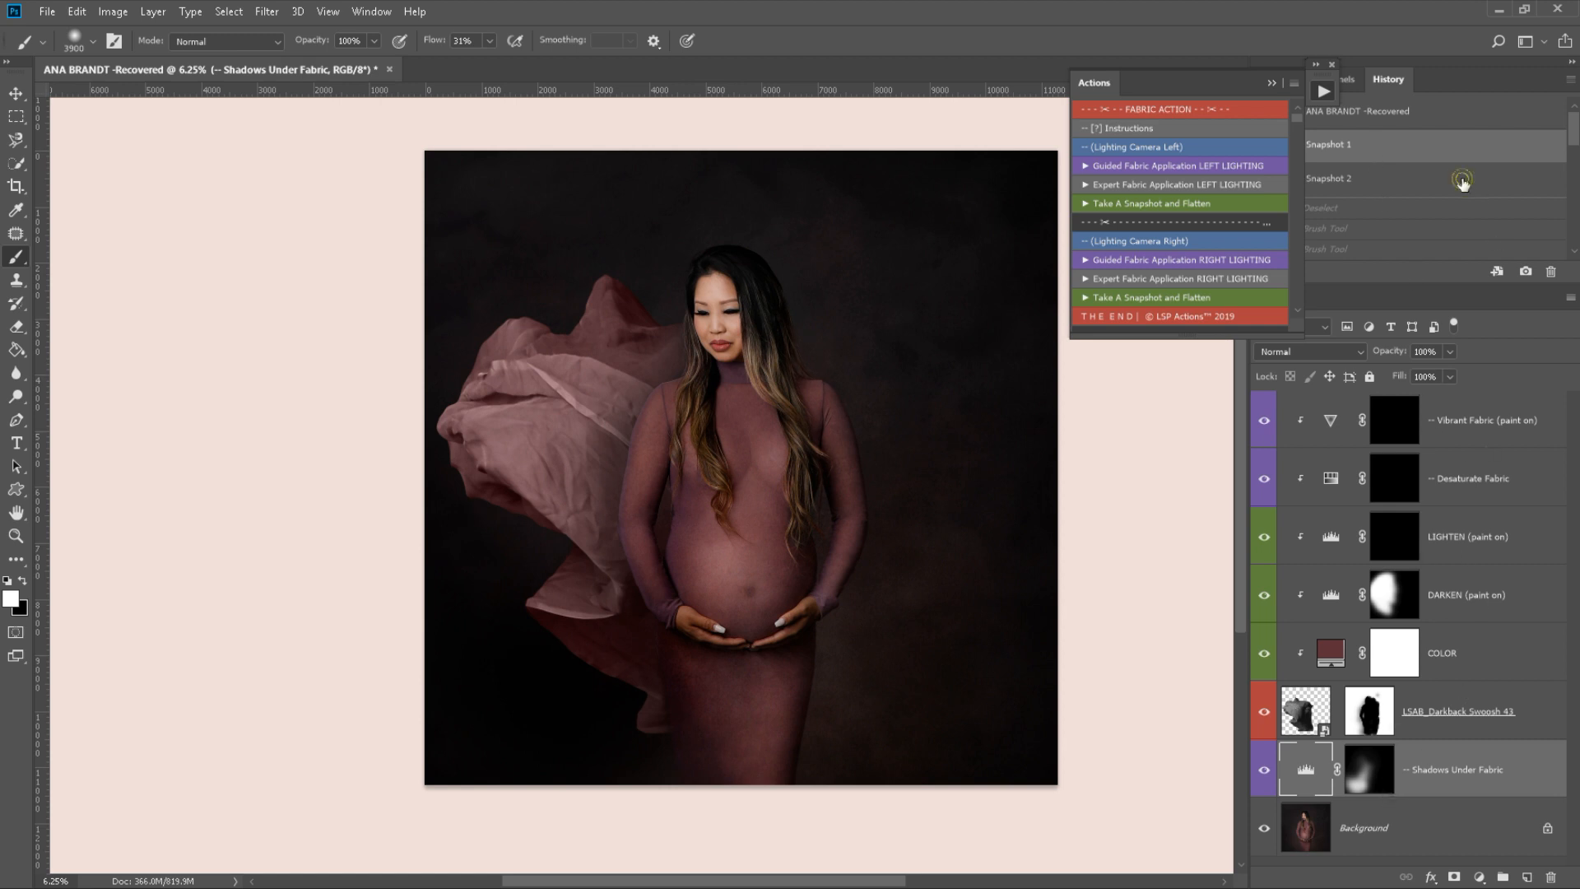
left_click(1463, 180)
left_click(1432, 147)
left_click(1419, 113)
left_click(1414, 153)
left_click(1402, 184)
left_click(1396, 145)
left_click(1395, 112)
left_click(1396, 146)
left_click(1397, 179)
left_click(1395, 113)
left_click(1397, 146)
left_click(1397, 180)
left_click(1389, 110)
left_click(1391, 145)
left_click(1391, 178)
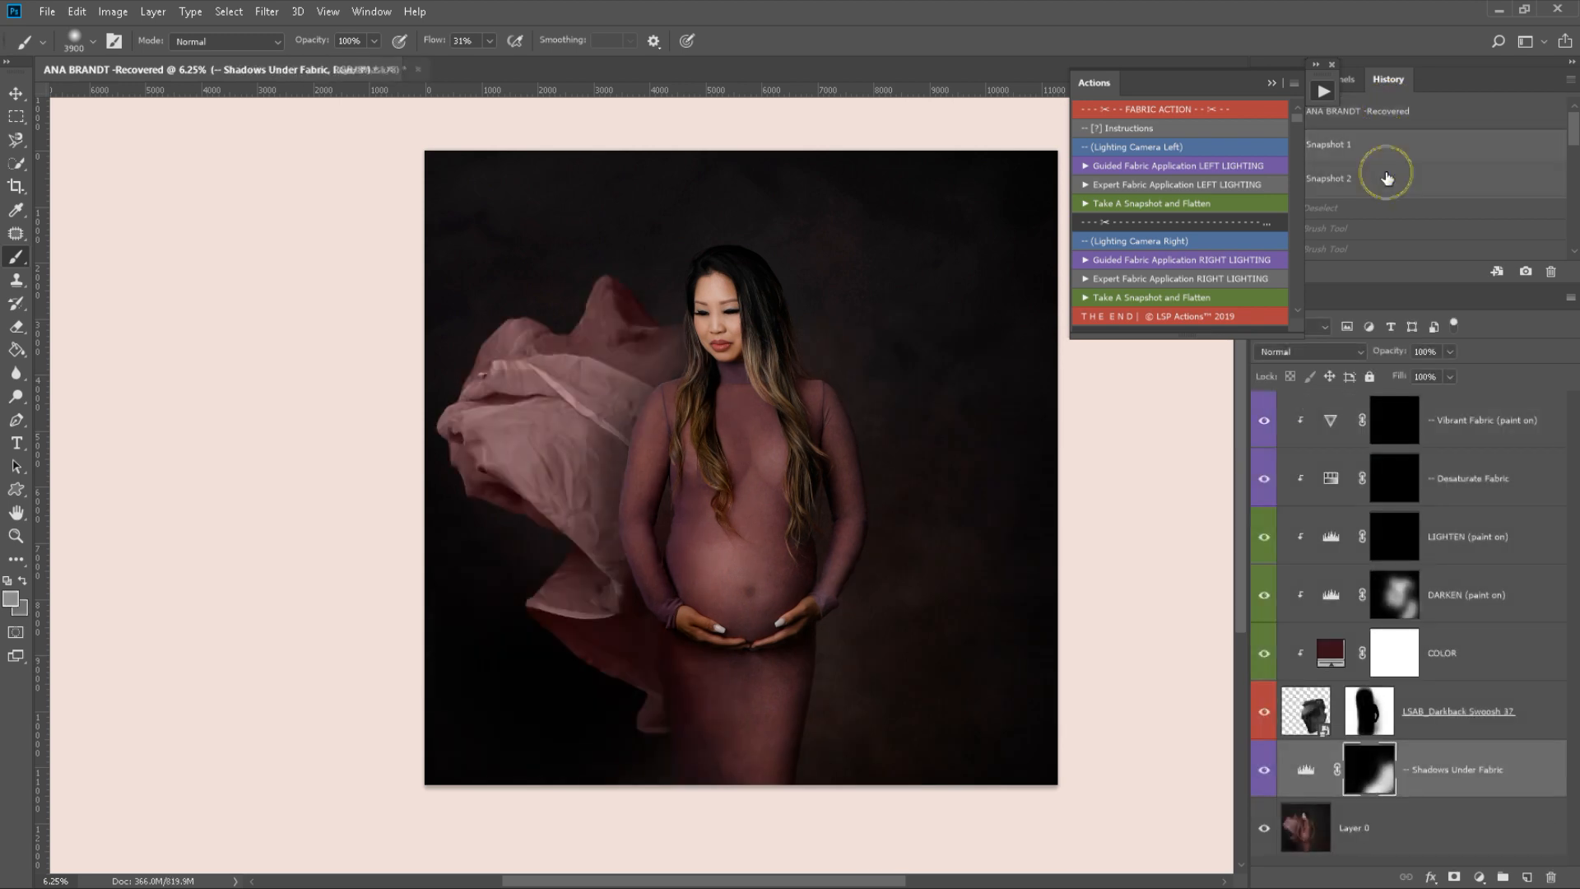